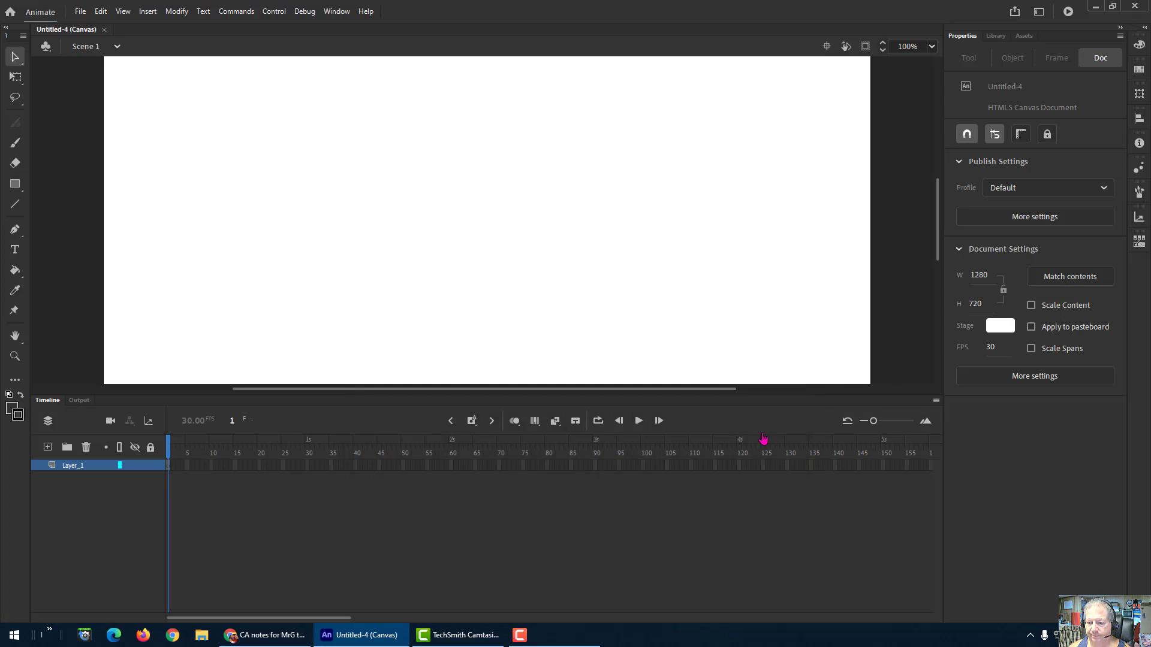
- Set up the Line tool with a black stroke and a stroke size of 14
left_click(15, 206)
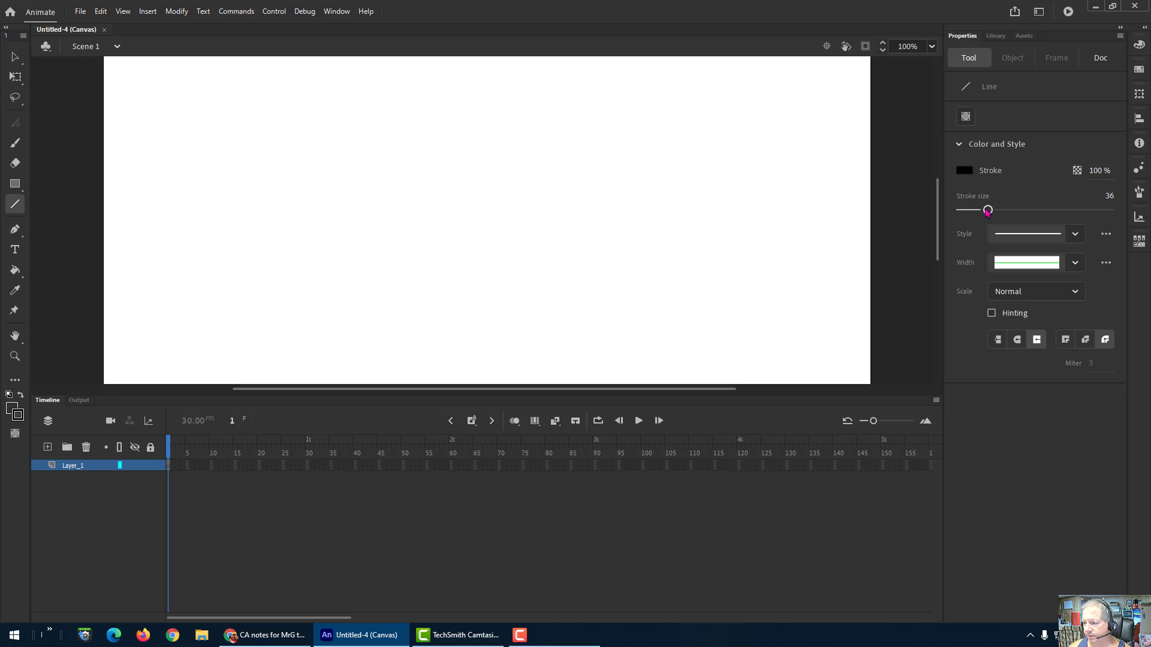
mouse_move(987, 211)
left_mouse_down()
mouse_move(969, 210)
mouse_move(978, 210)
left_mouse_up()
left_click(963, 171)
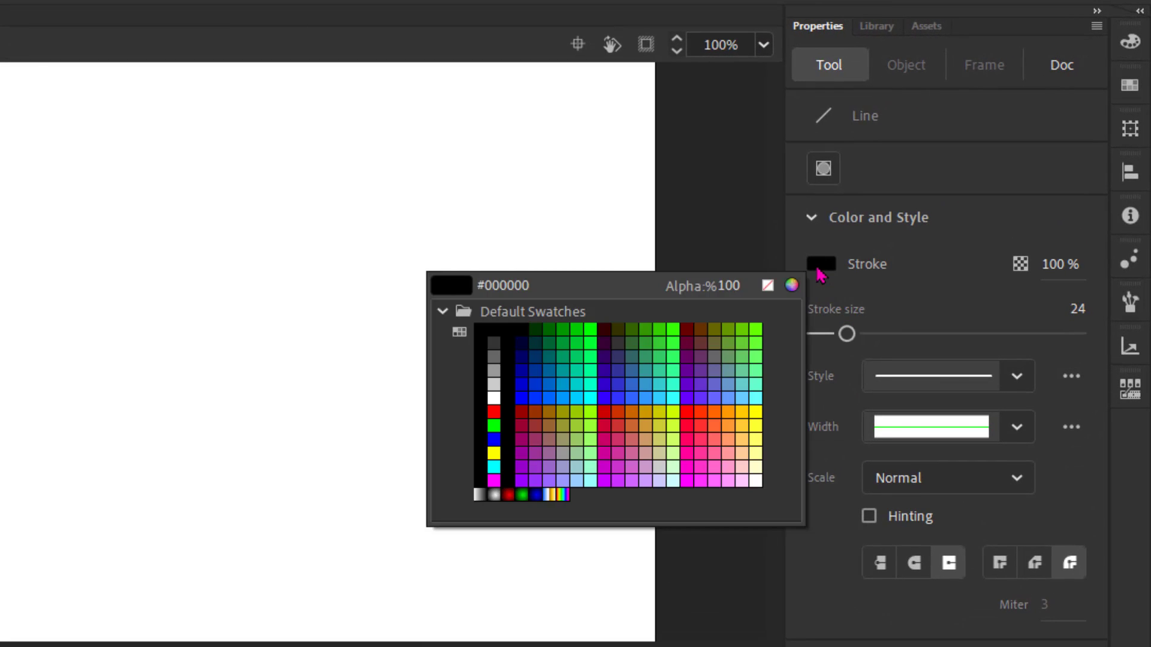
left_click(822, 274)
left_click_drag(845, 334, 834, 337)
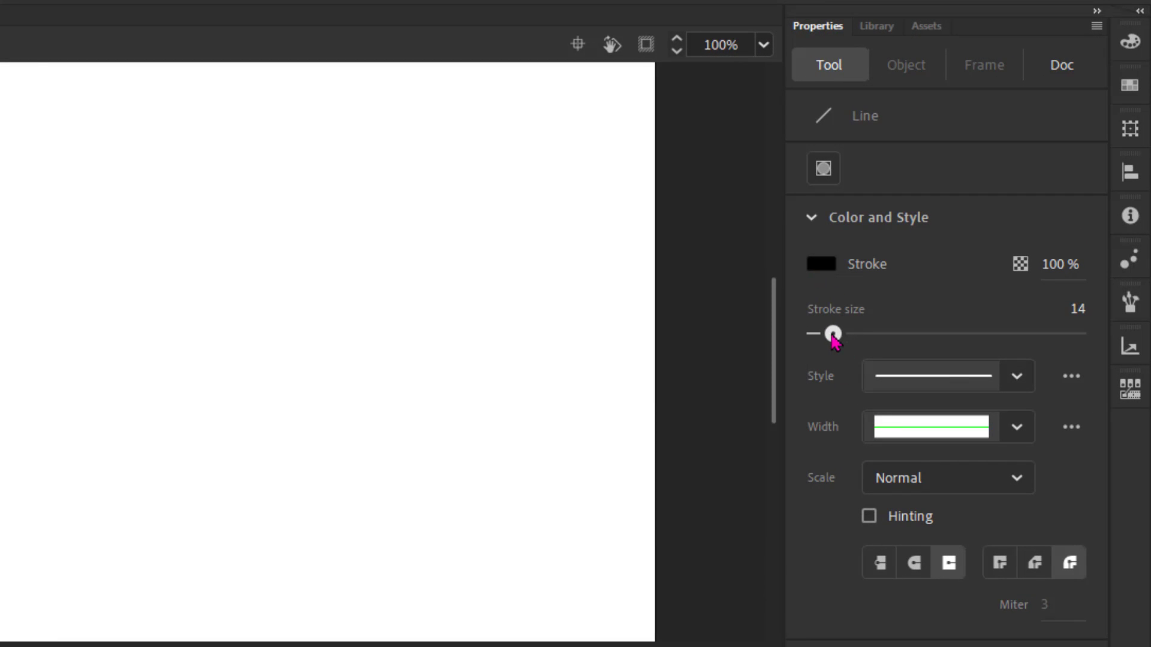
- Look through the available stroke styles and width profiles for the Line tool
left_click(897, 387)
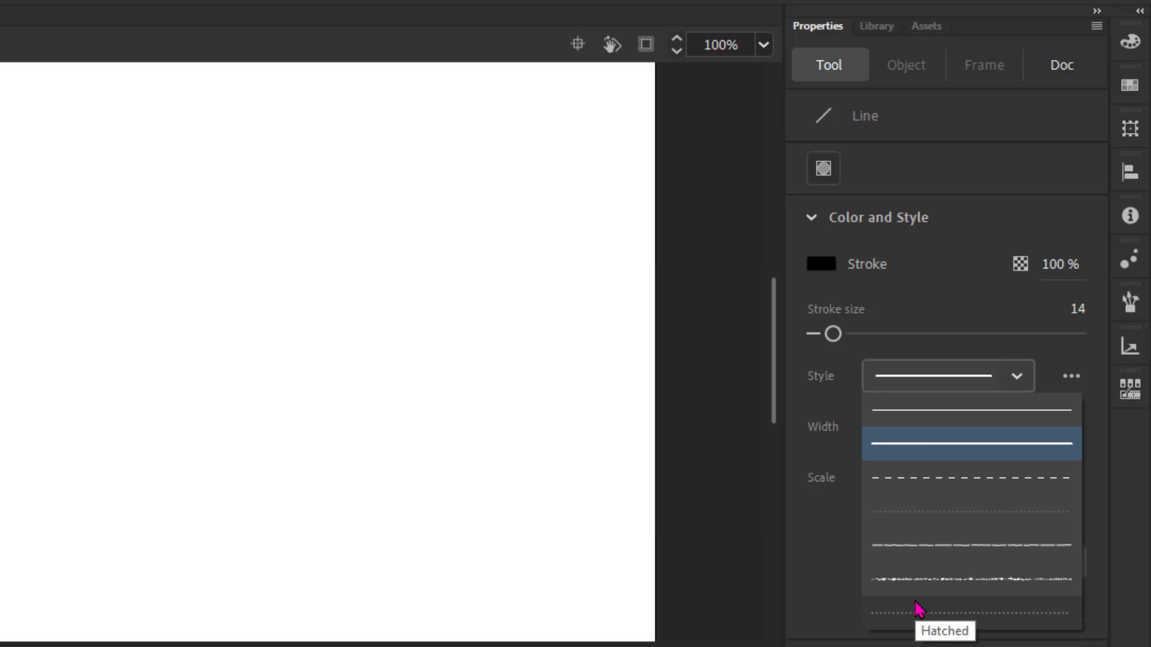
left_click(958, 380)
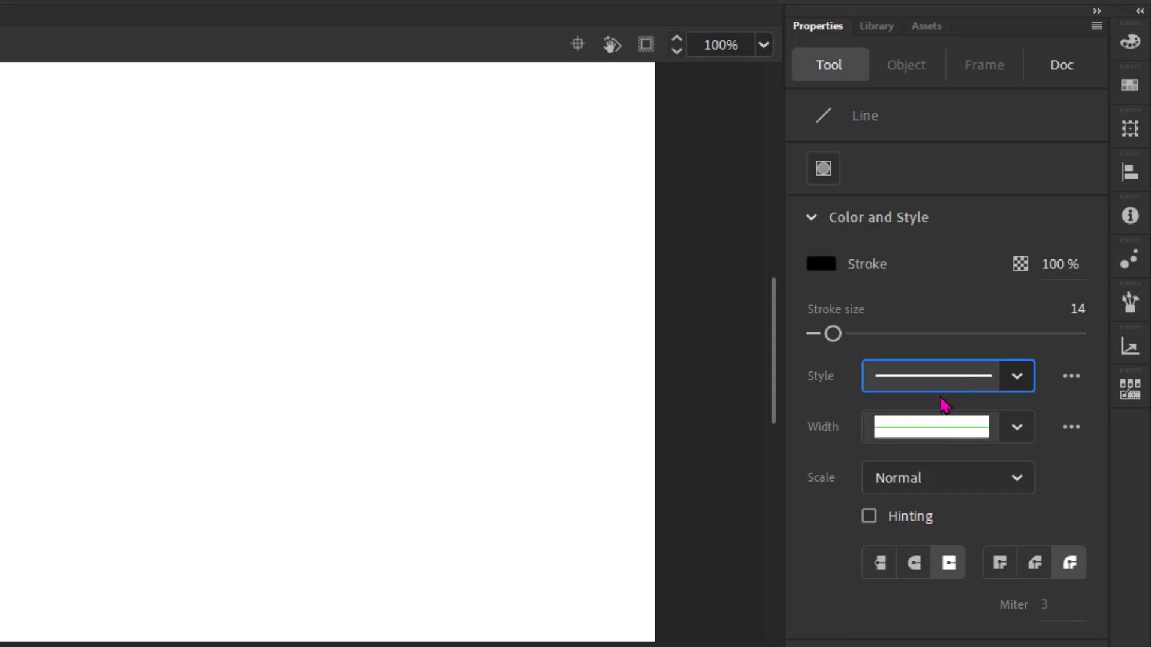
left_click(938, 429)
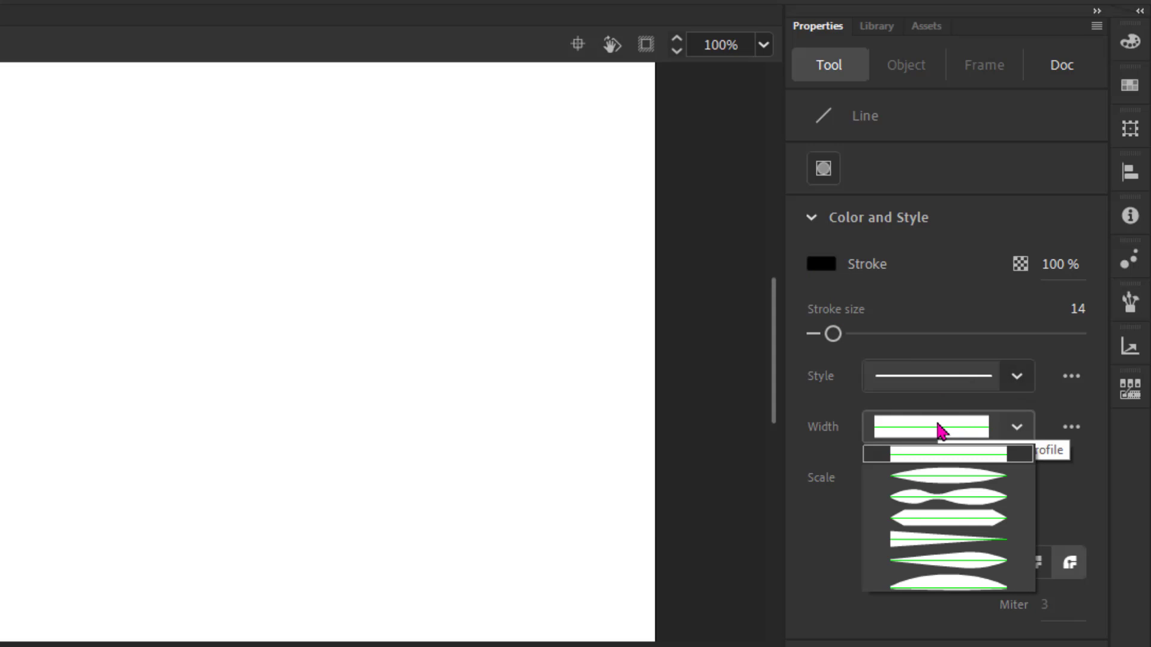
left_click(939, 429)
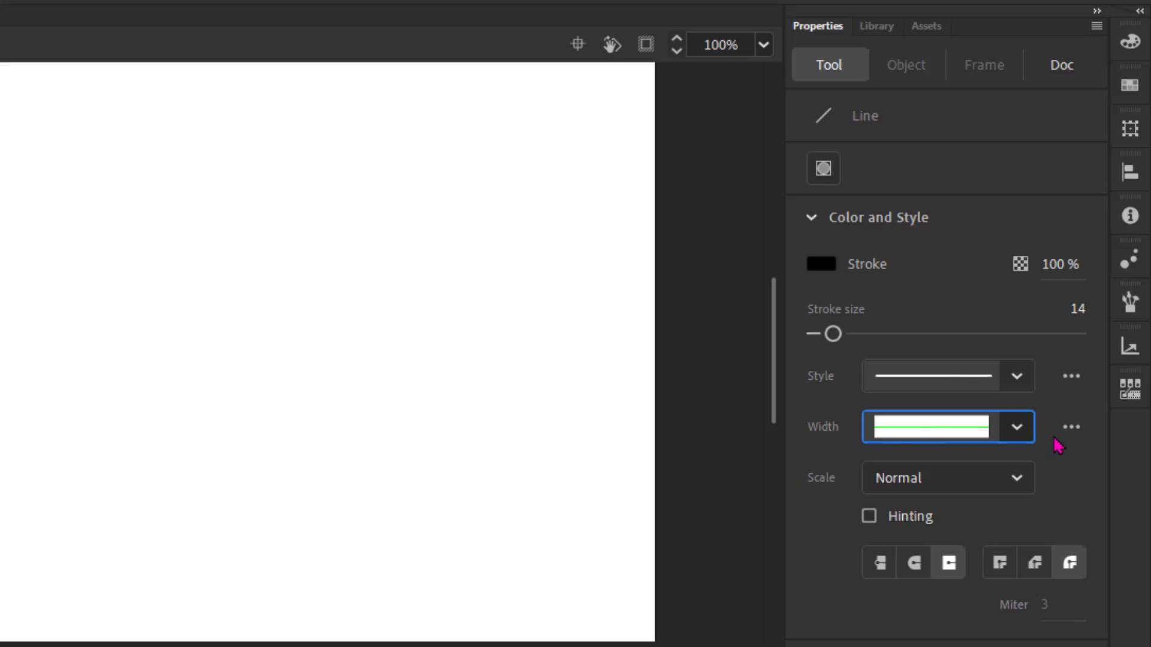
- Preview the Stipple type in the stroke style editor without applying it
left_click(1070, 384)
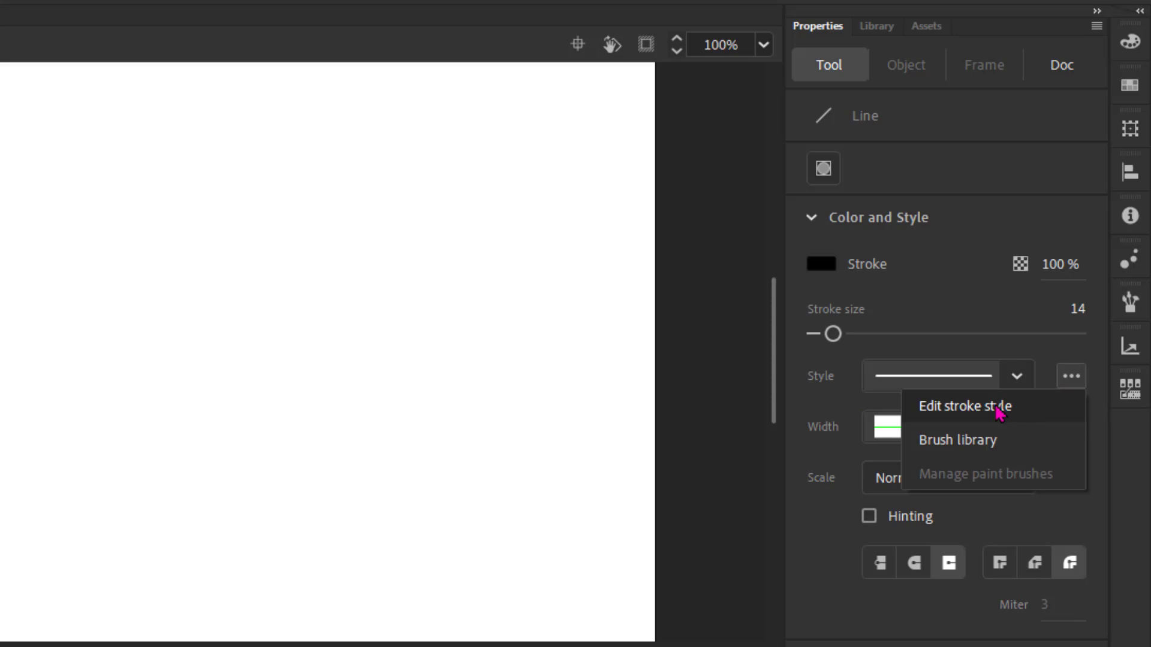
left_click(966, 405)
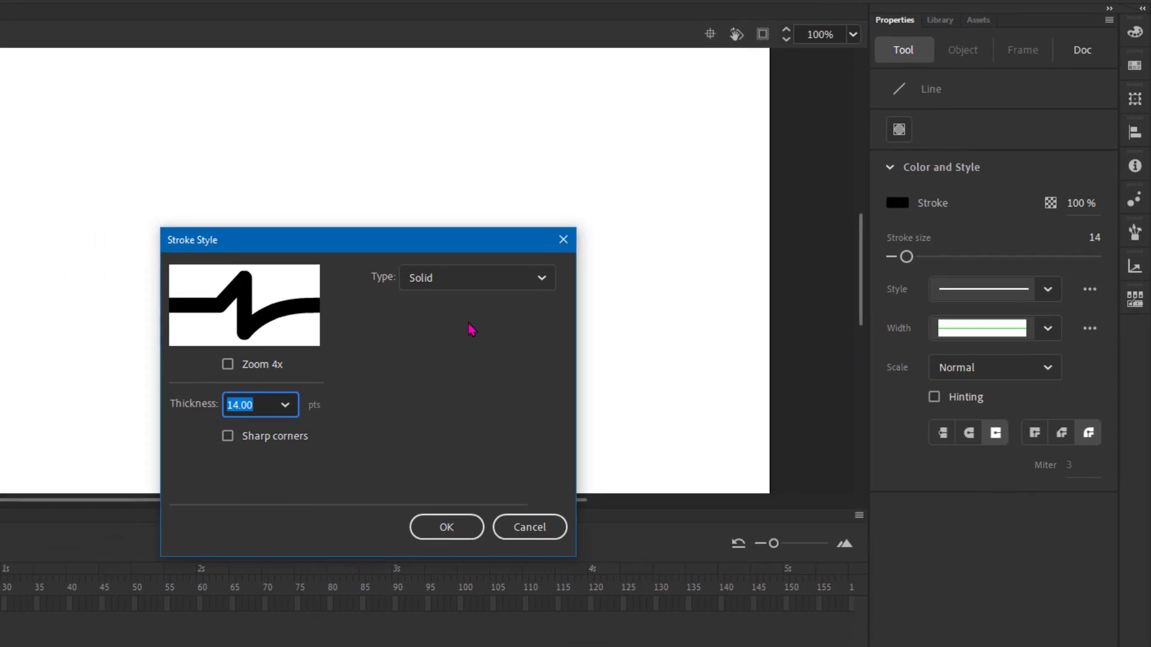
left_click(457, 287)
left_click(452, 406)
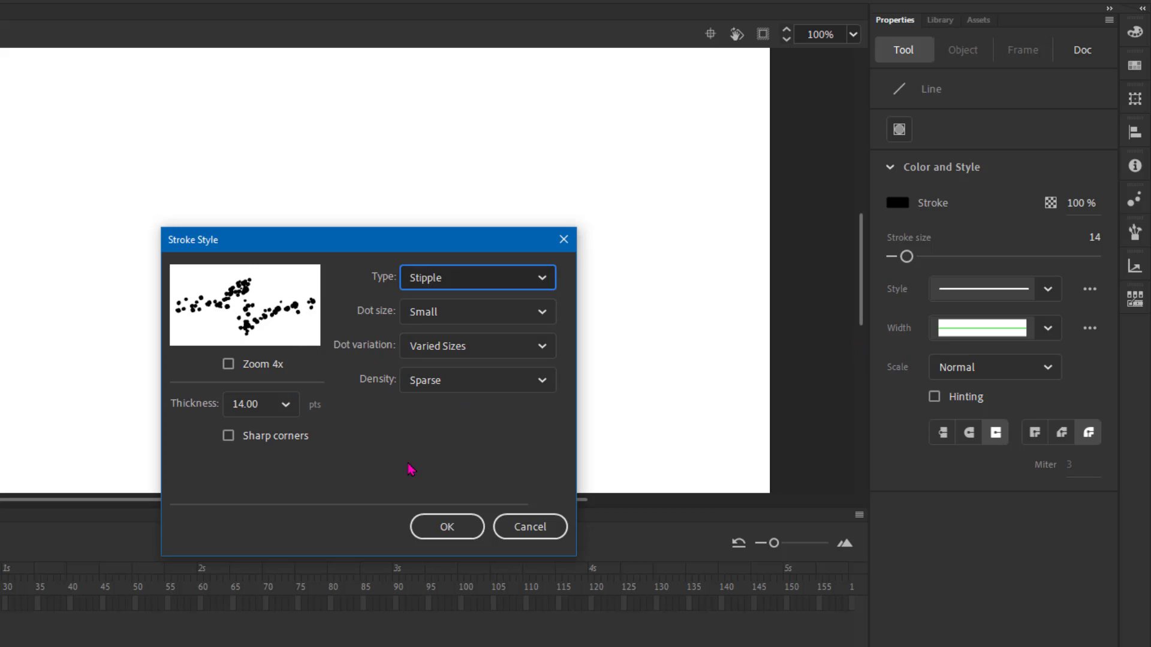
left_click(529, 526)
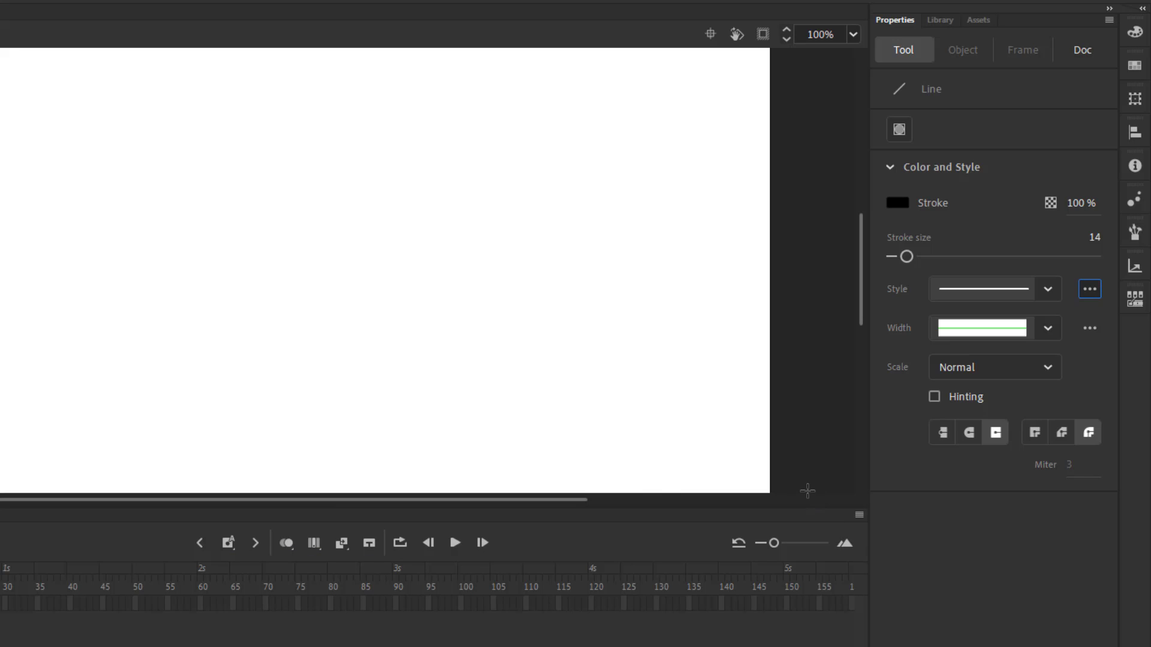
- Shrink the timeline to enlarge the stage view and draw a horizontal line about 463 px long across the upper middle of the stage
left_click_drag(808, 510, 790, 620)
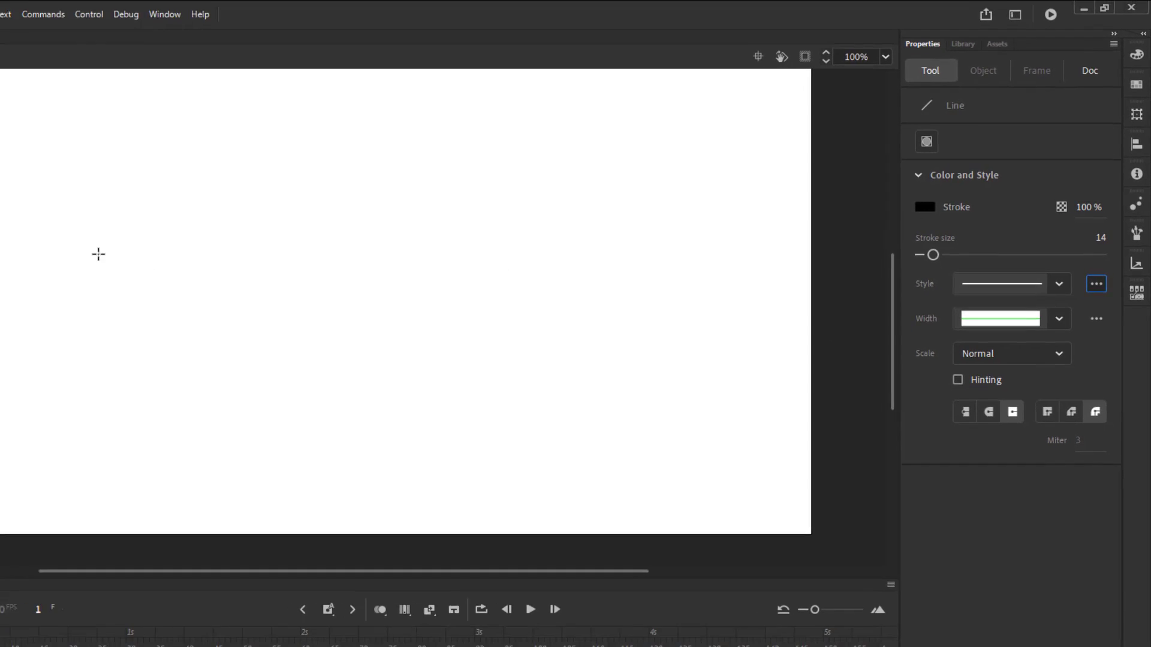
mouse_move(101, 262)
left_mouse_down()
mouse_move(269, 252)
mouse_move(498, 262)
left_mouse_up()
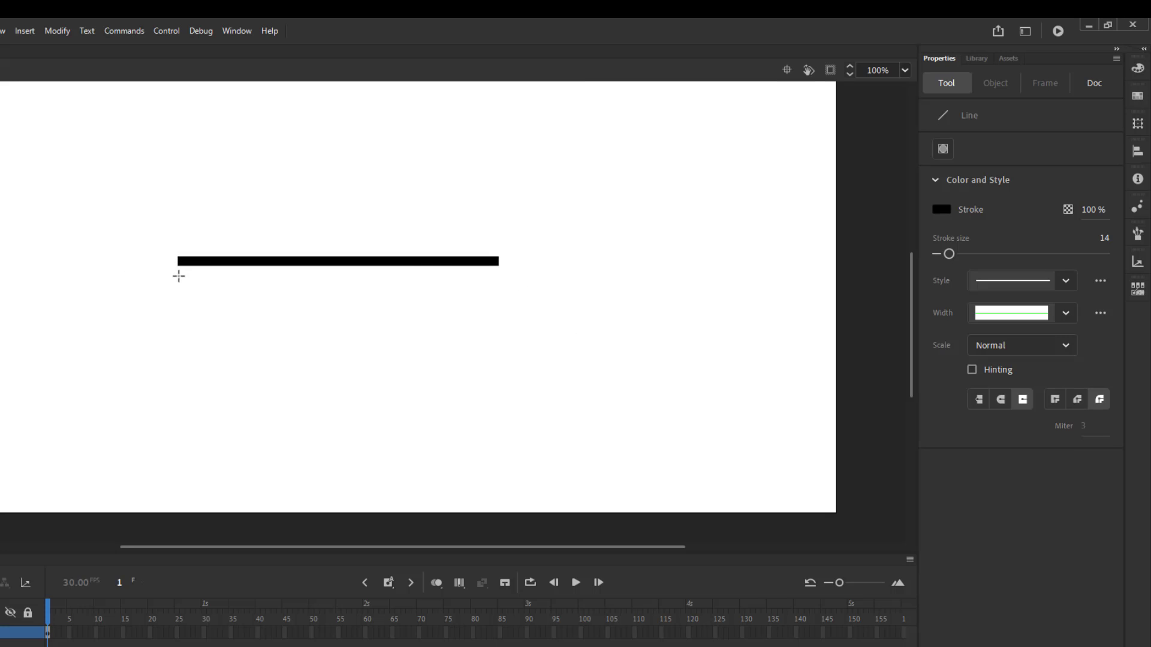
- Select the horizontal line and try a round cap and a flat, capless end on it
key("v")
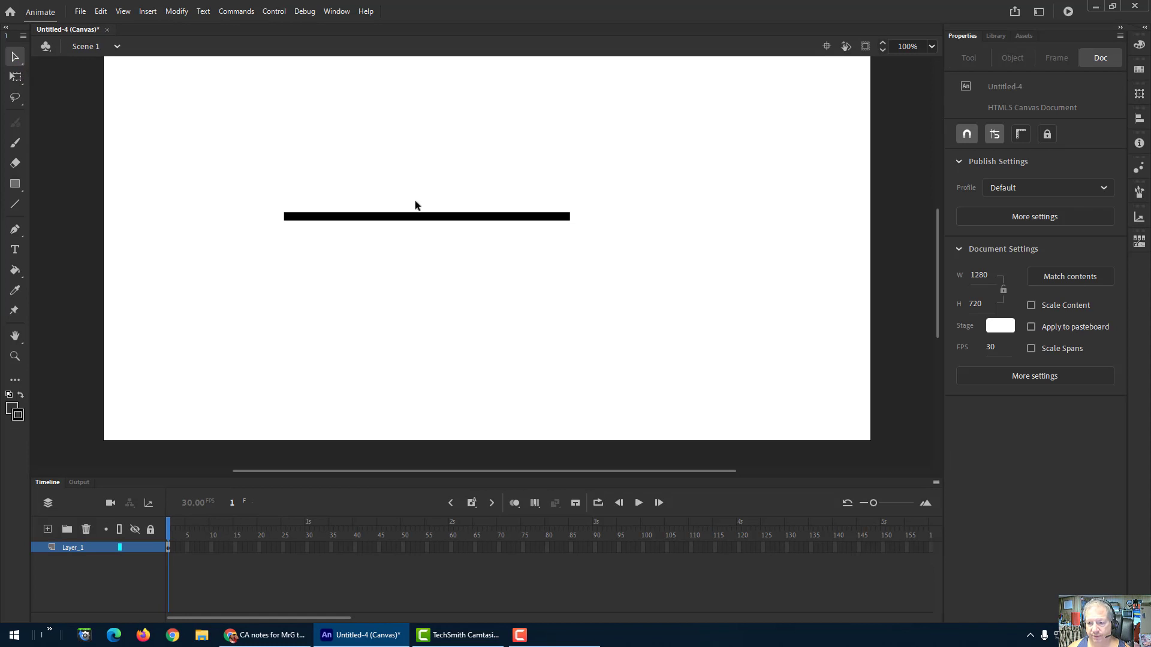
left_click(475, 218)
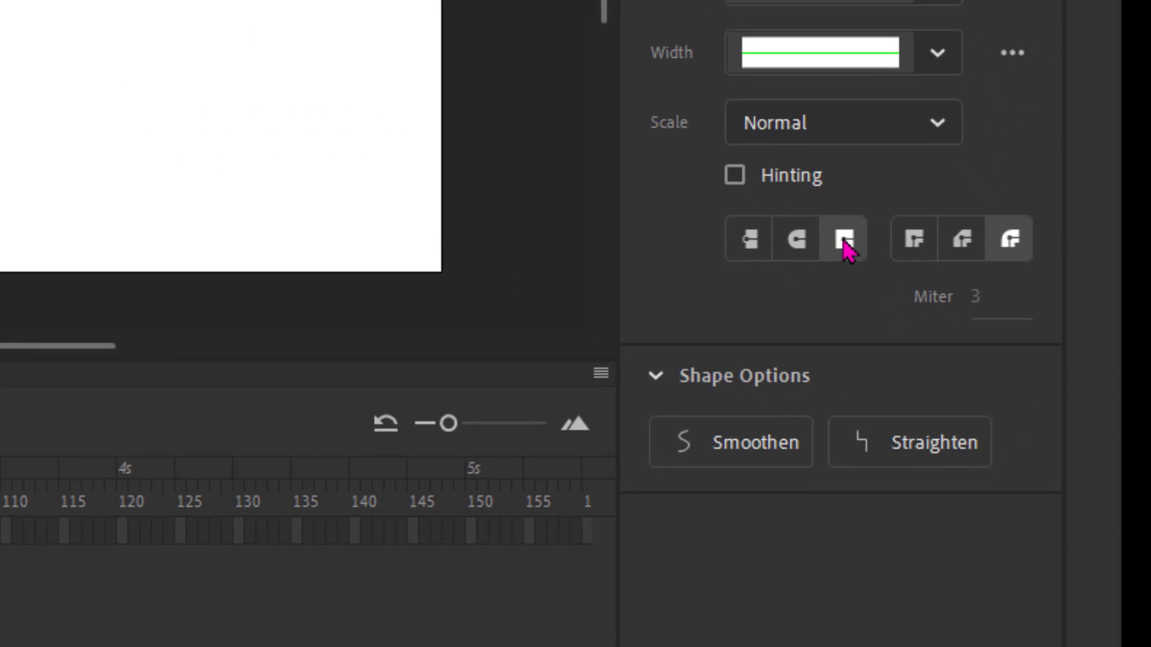
left_click(790, 250)
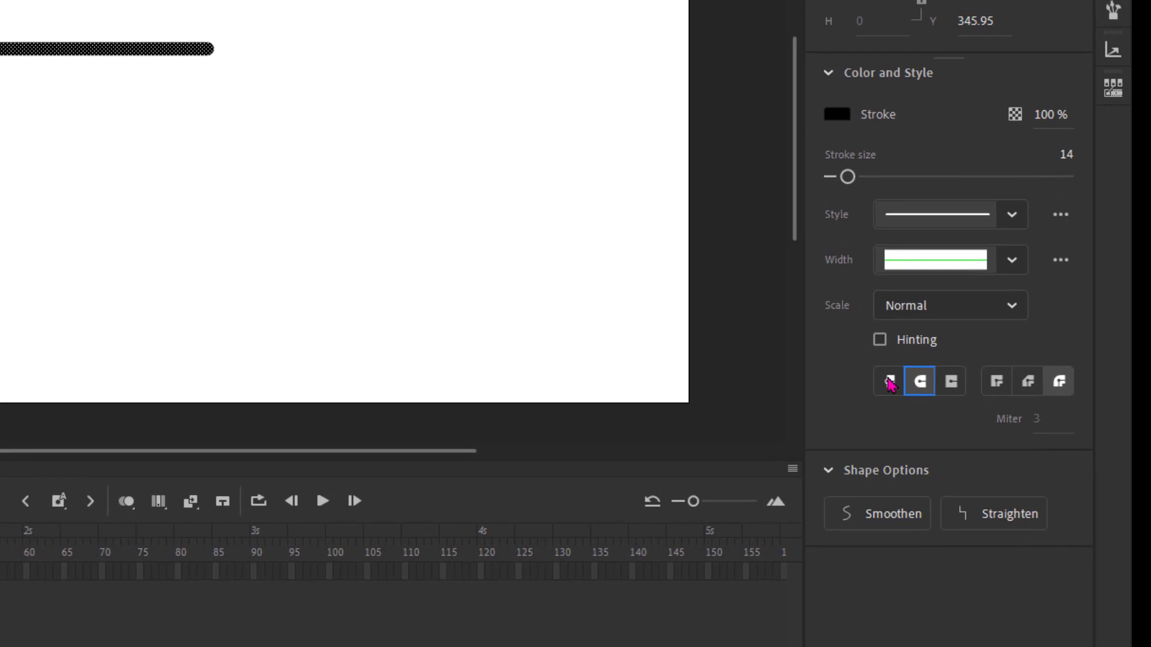
left_click(880, 373)
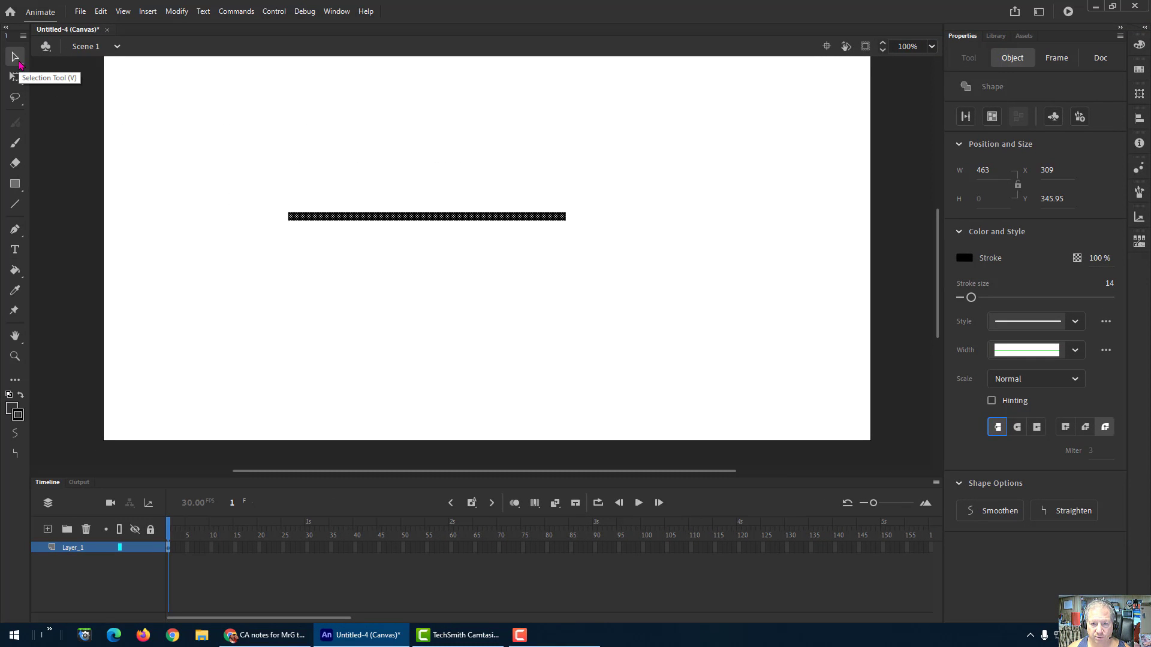
- Show the line's path with the Subselection tool, compare the round and flat ends, and finish with the square cap
left_click(19, 64)
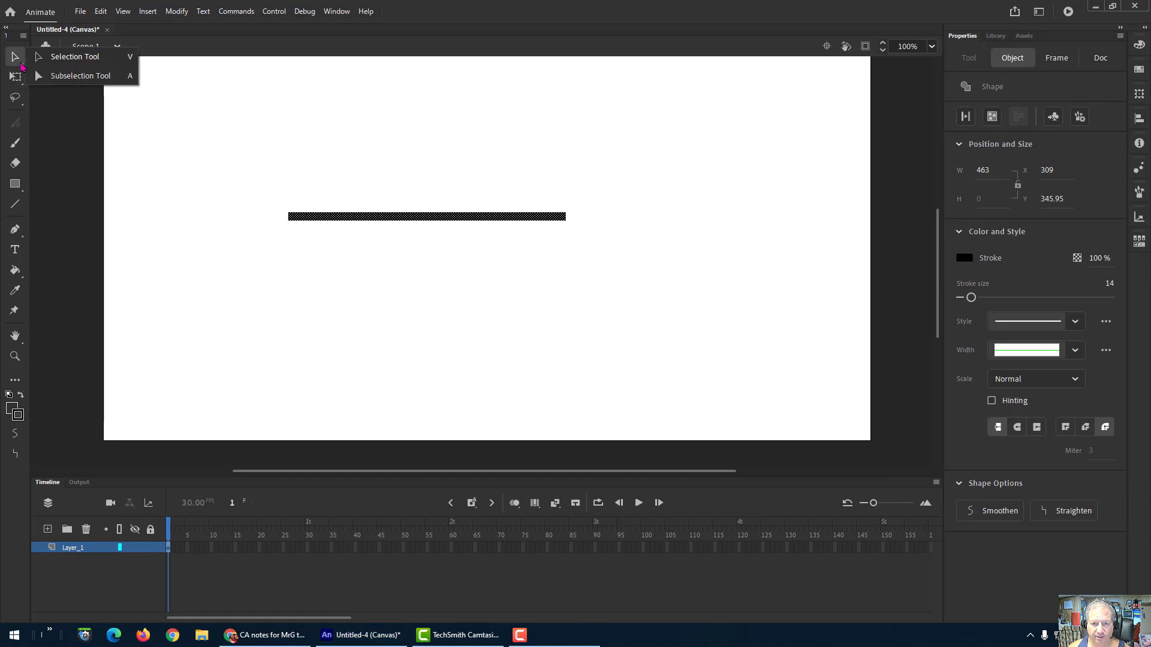
left_click(67, 76)
left_click(452, 215)
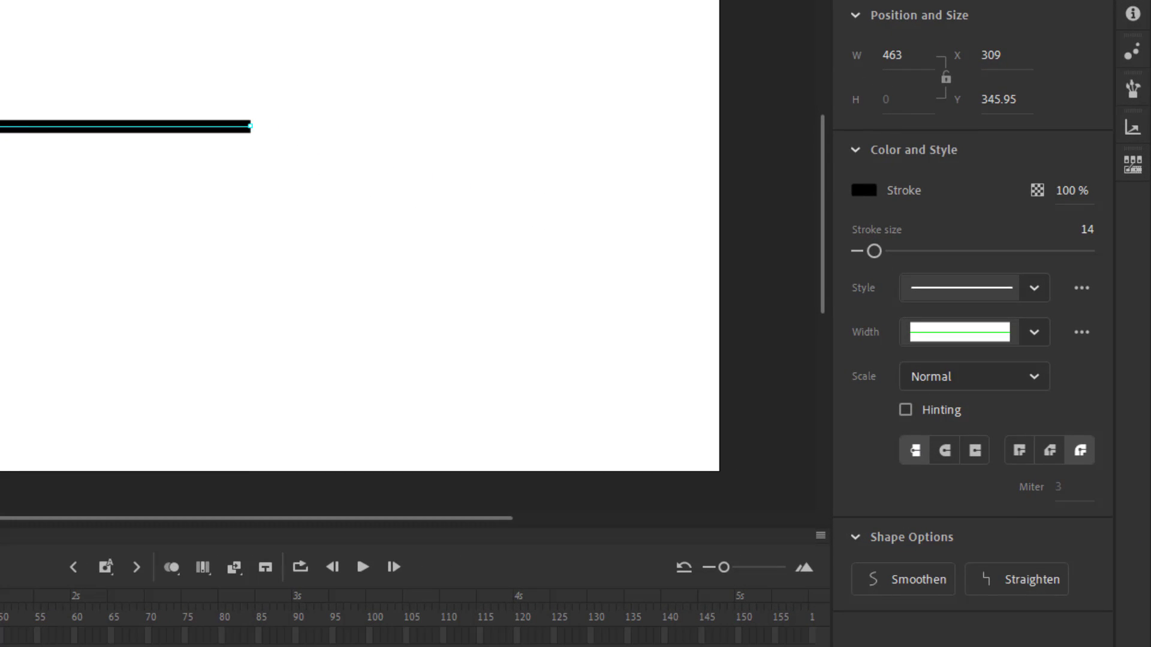
left_click(946, 459)
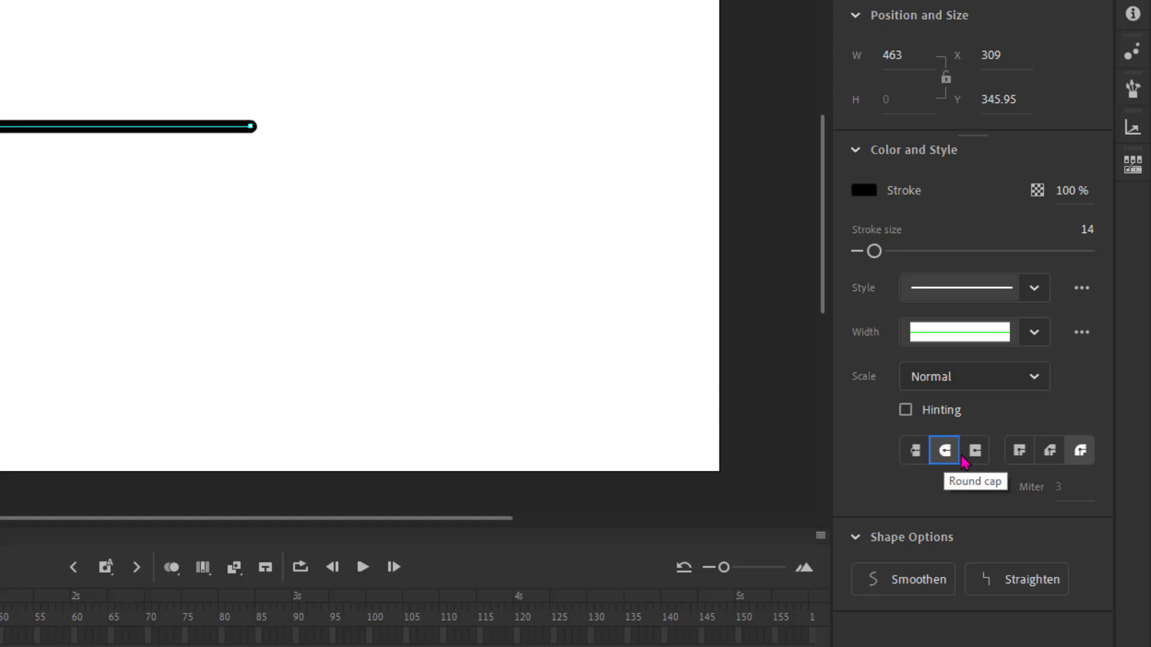
left_click(915, 459)
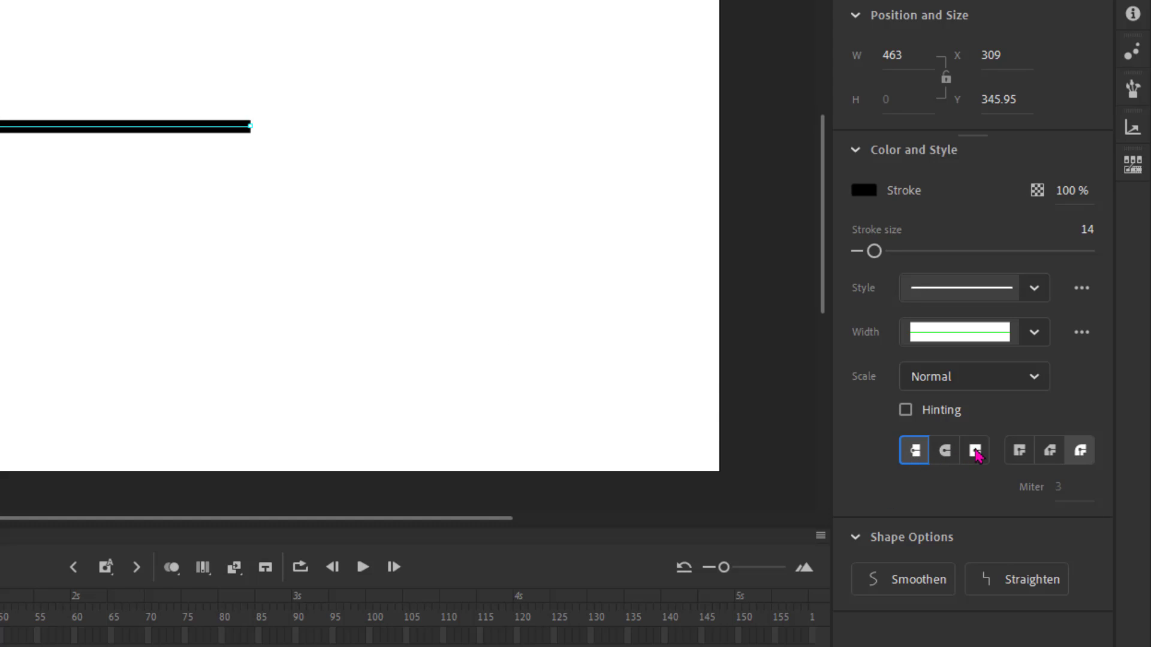
left_click(977, 453)
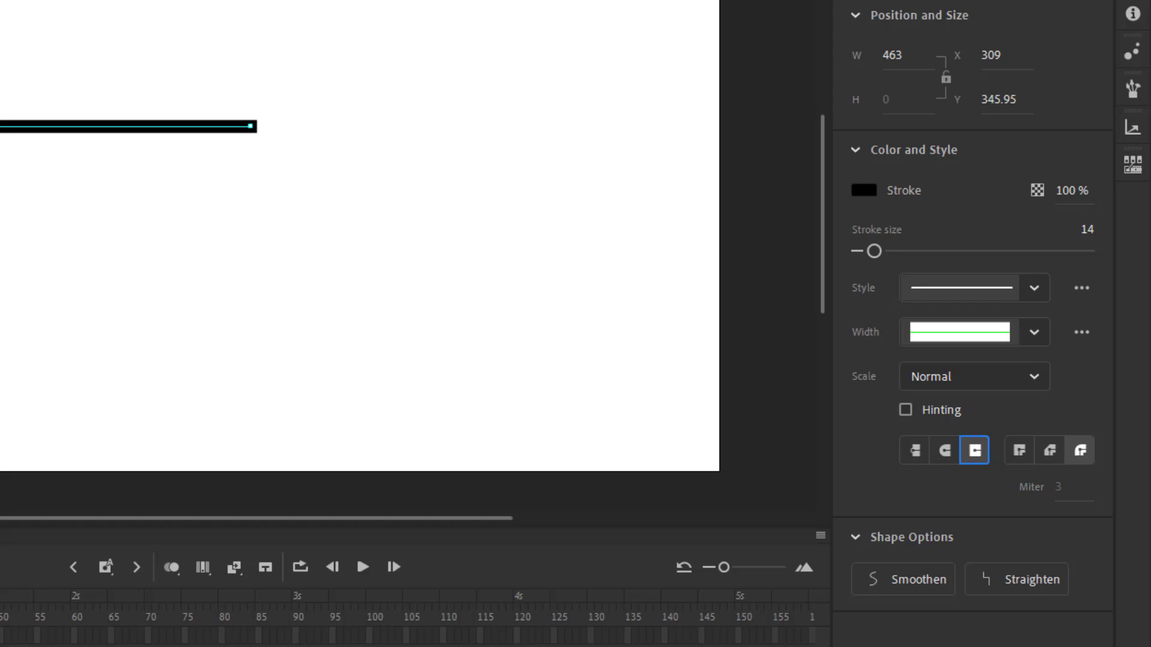
- Cycle the horizontal line through the miter and bevel joins and return it to the round join
left_click(1031, 457)
left_click(1049, 451)
left_click(1079, 451)
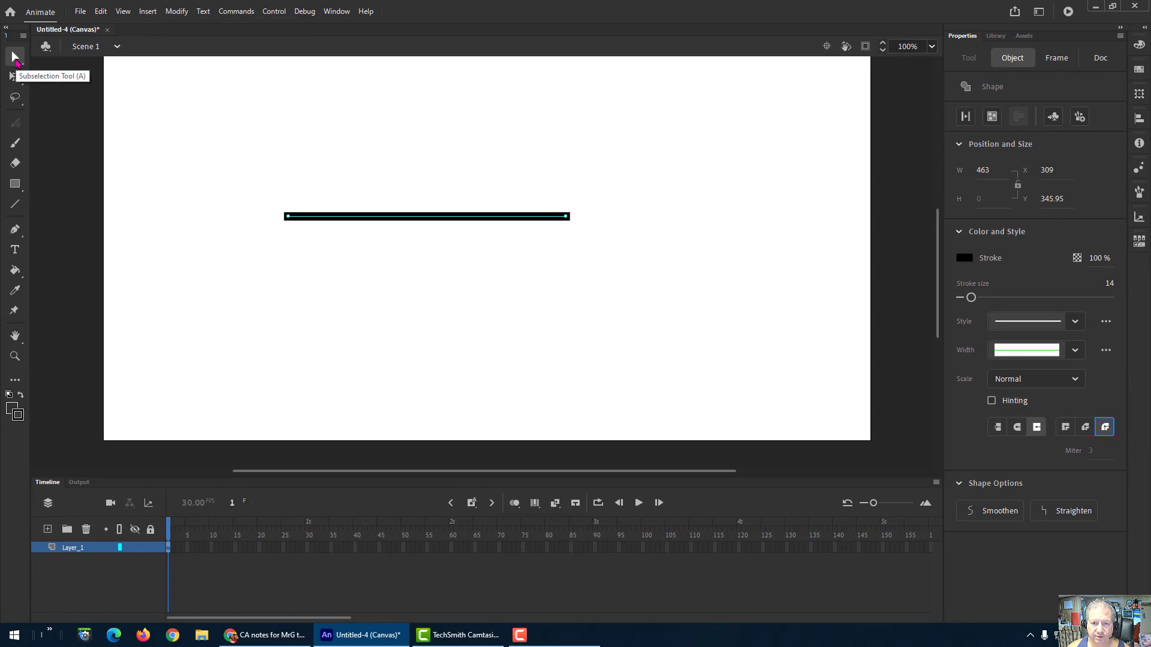
- Draw a vertical line about 198 px long down from the horizontal line's right end, check the shared path, and select both connected lines
left_click(15, 204)
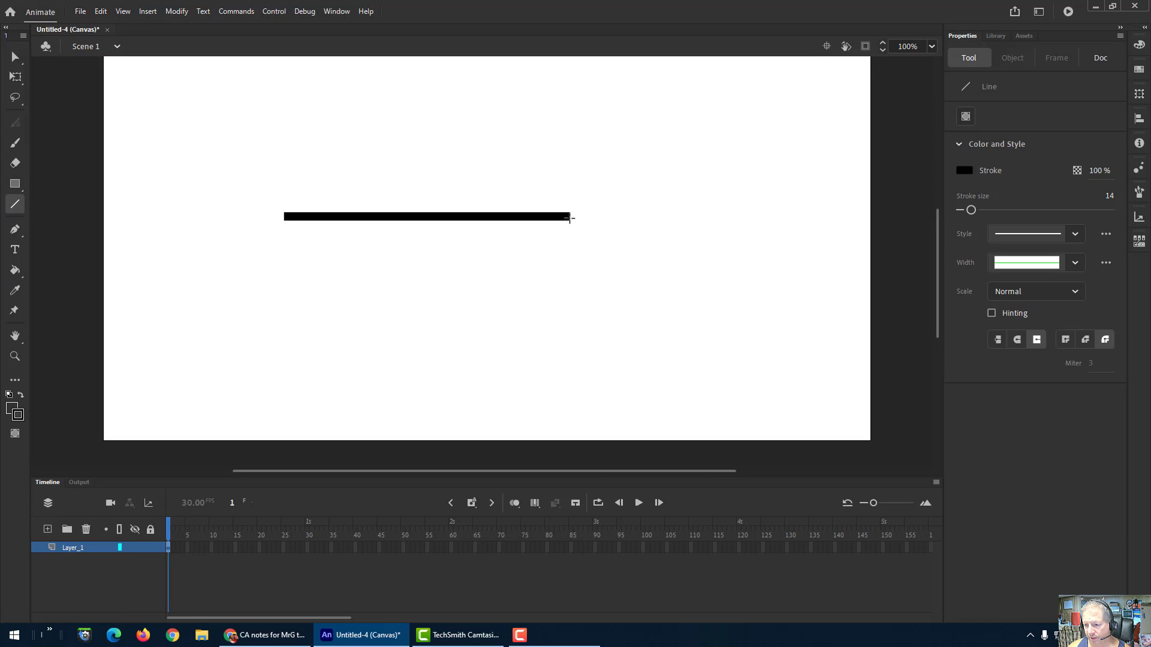
left_click_drag(570, 218, 565, 340)
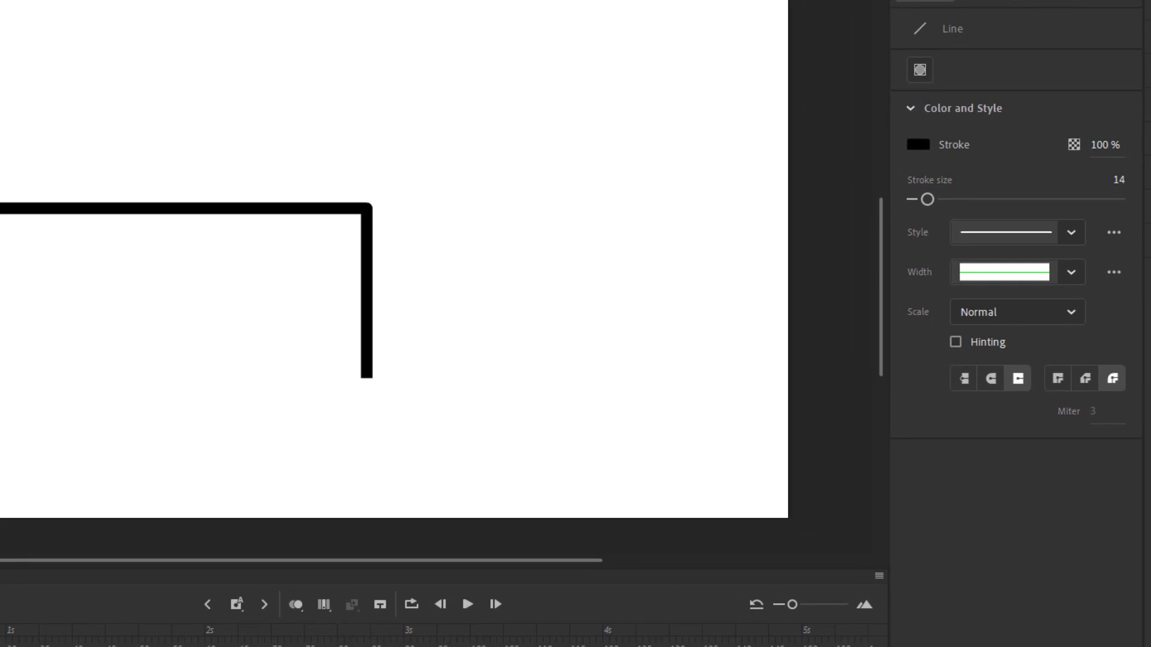
key("a")
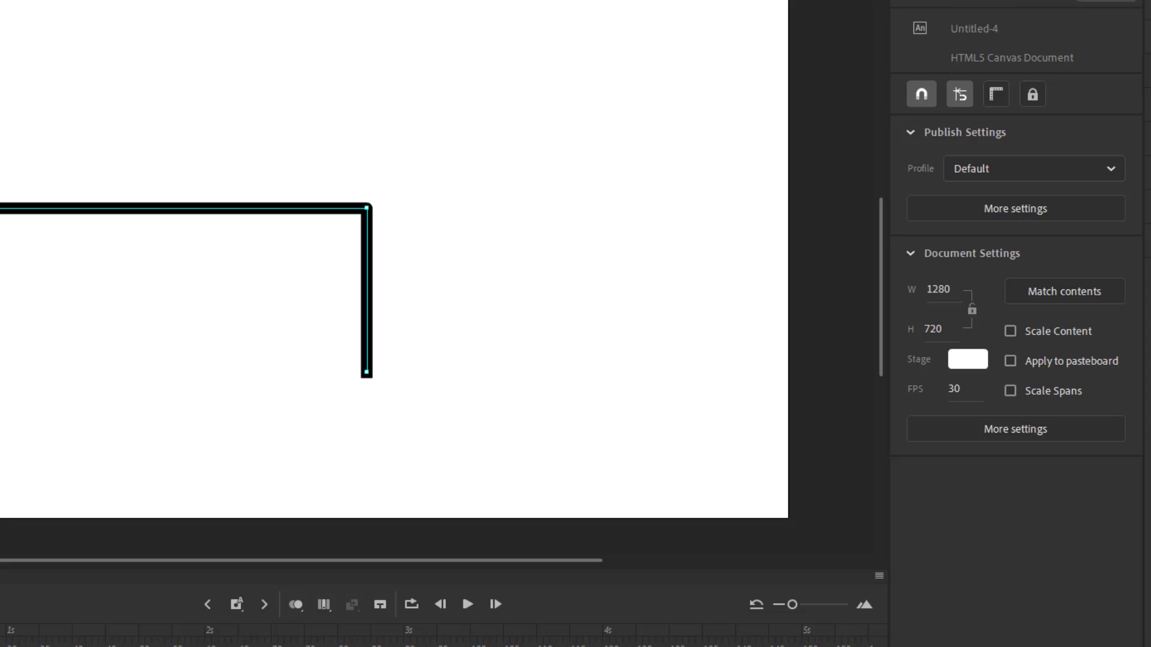
key("v")
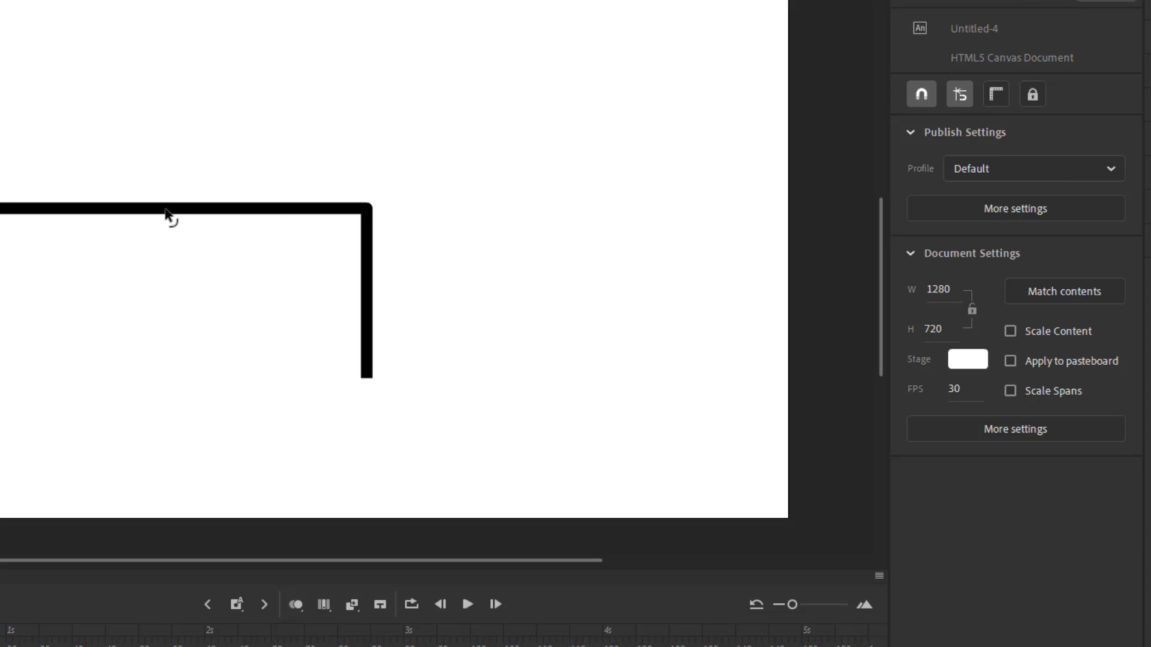
left_click(167, 210)
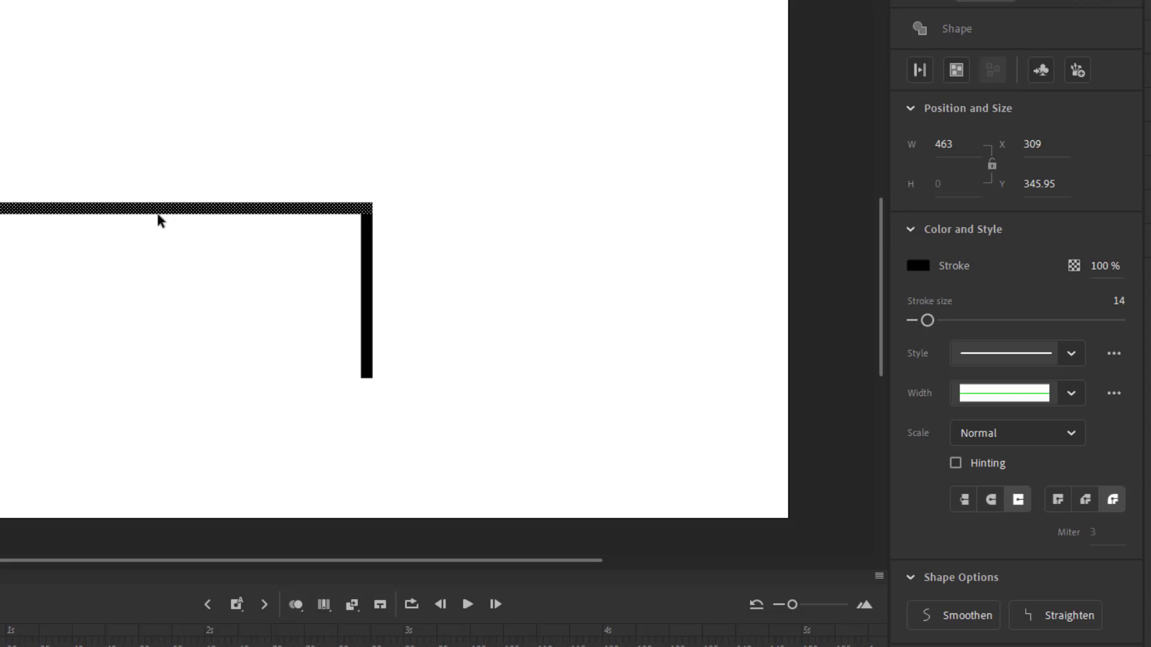
double_click(265, 211)
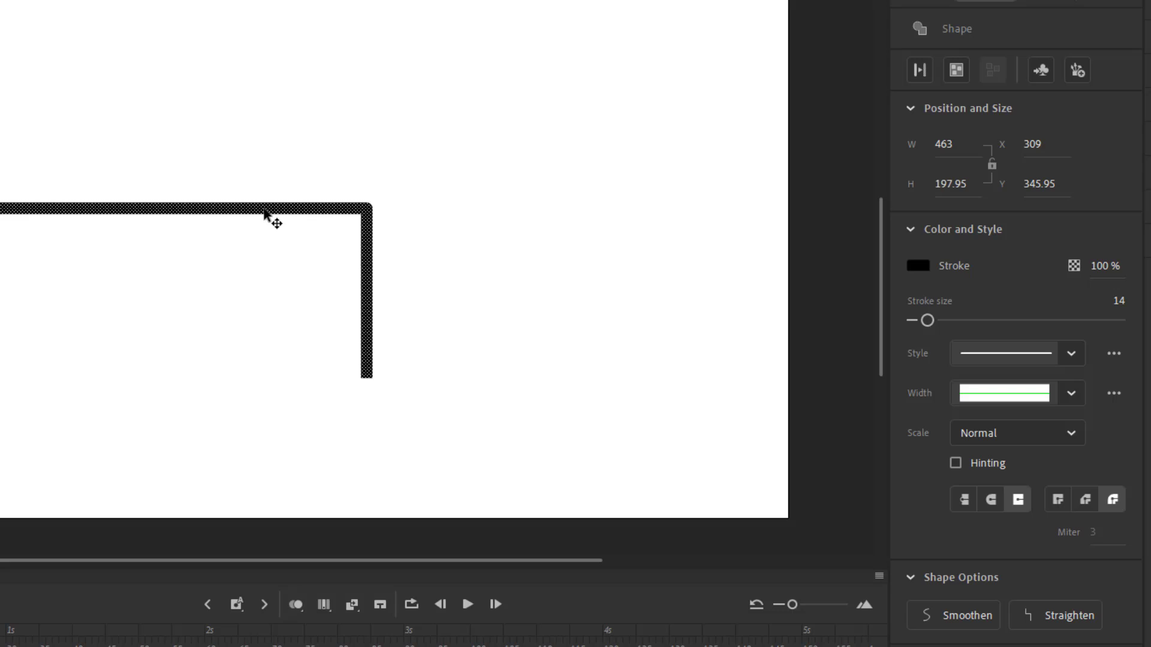
- Try the bevel and miter joins on the corner of the two connected lines and restore the round join
left_click(1087, 502)
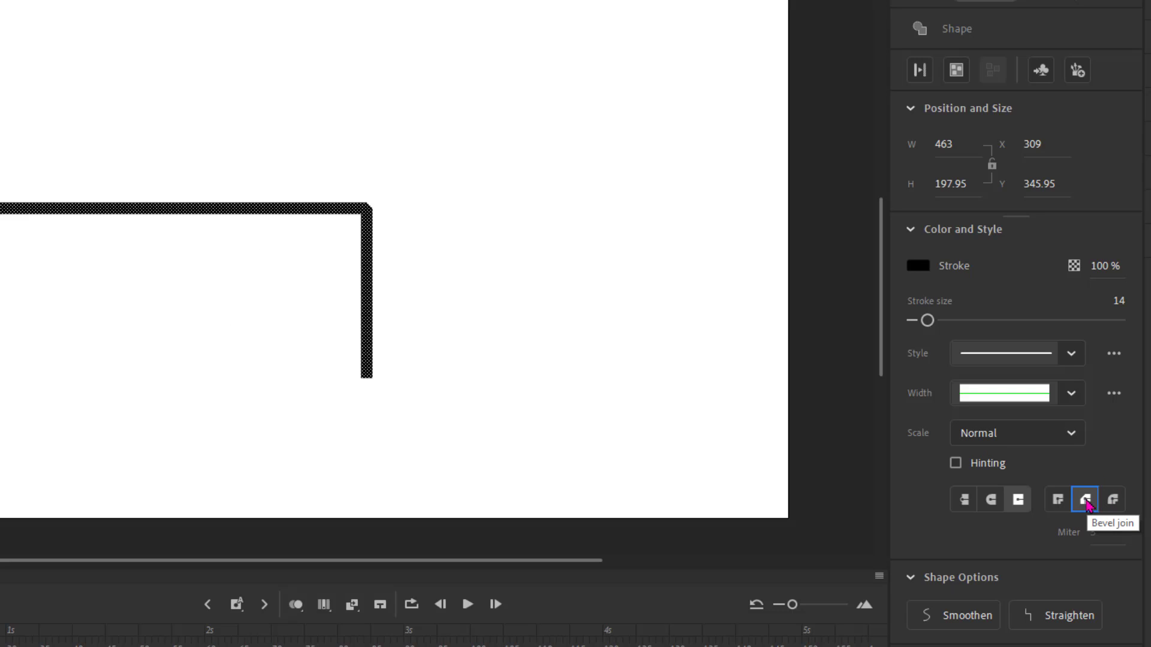
left_click(1058, 500)
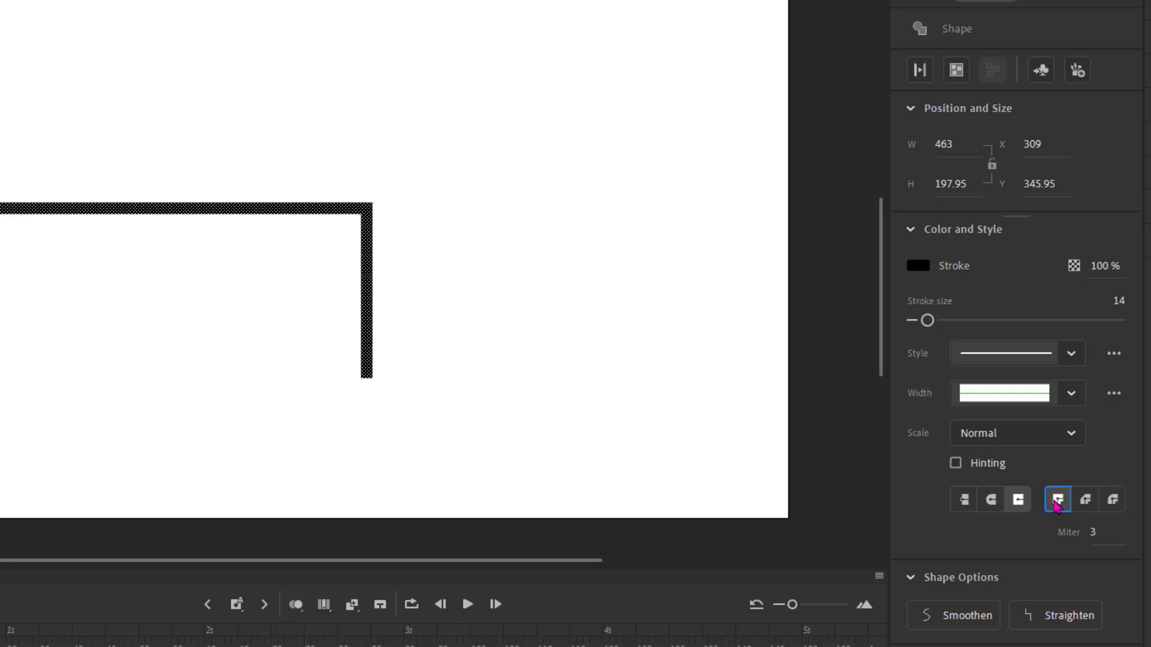
left_click(1114, 500)
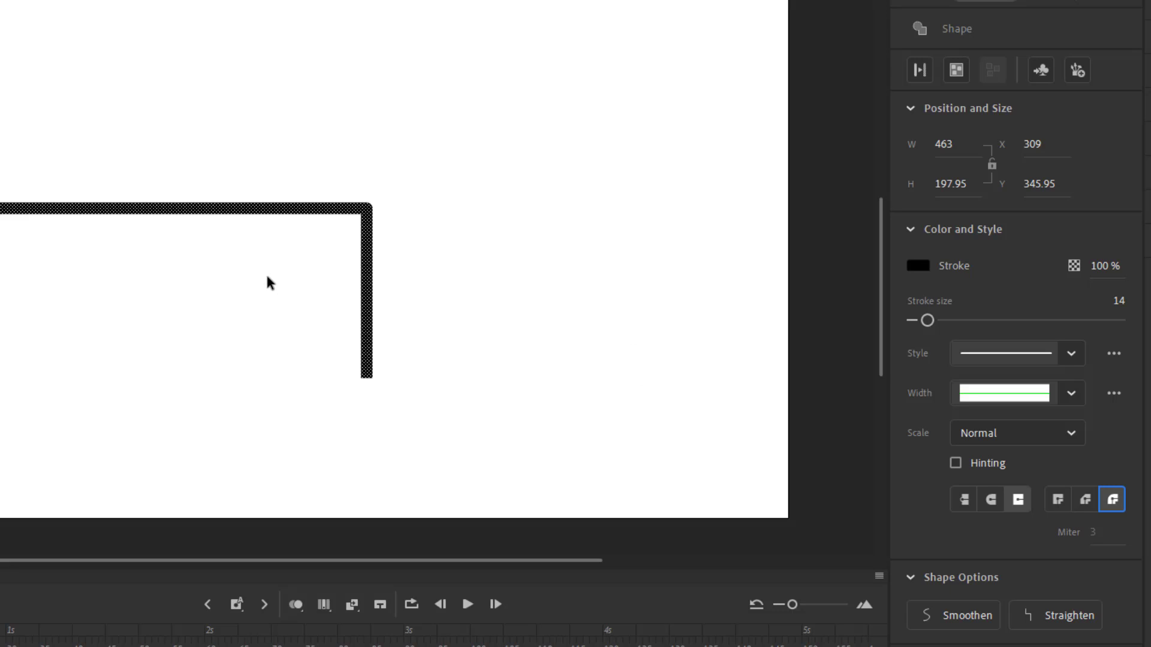
- Delete the two connected lines and set the stage colour to green #009900
key("Delete")
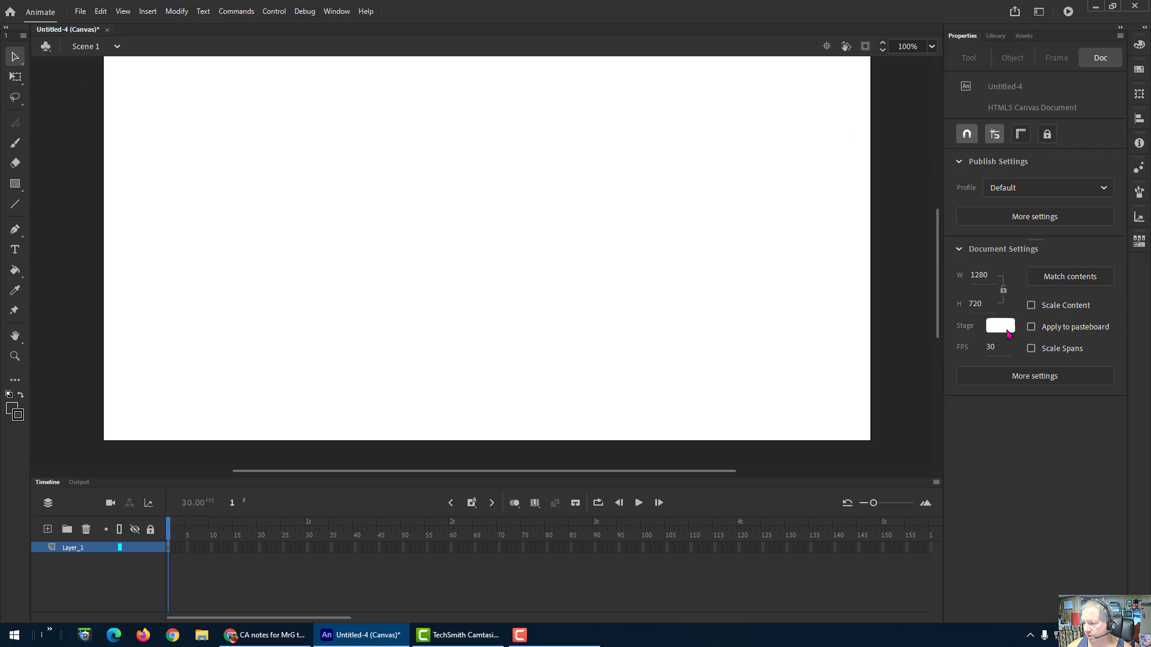
left_click(1009, 334)
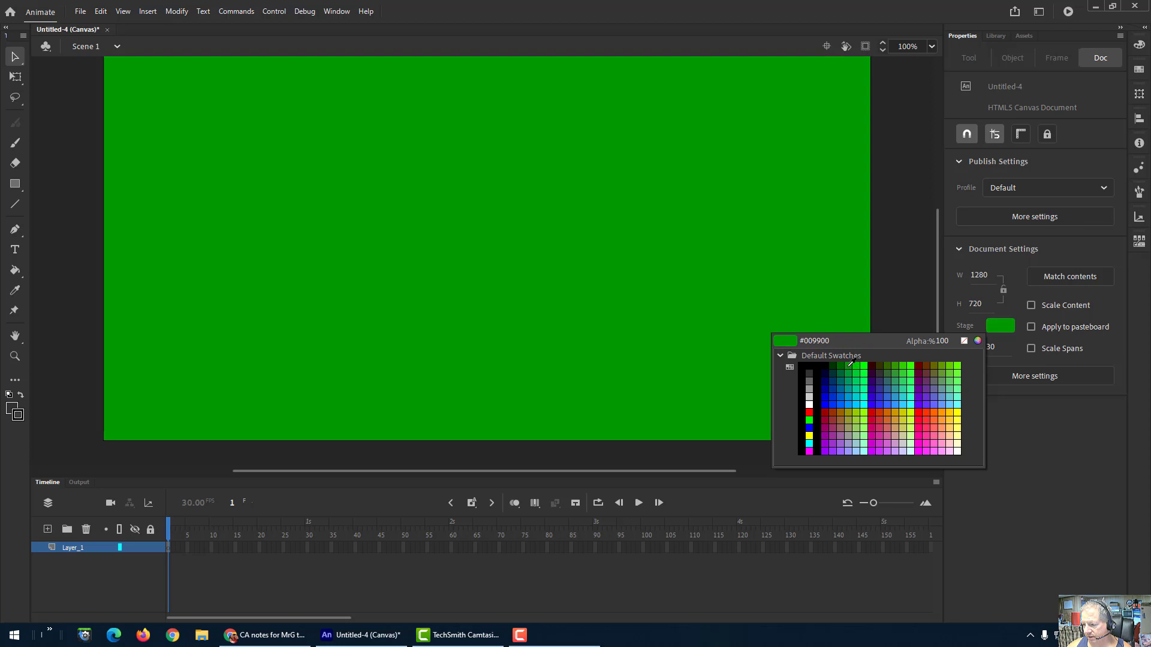
left_click(851, 365)
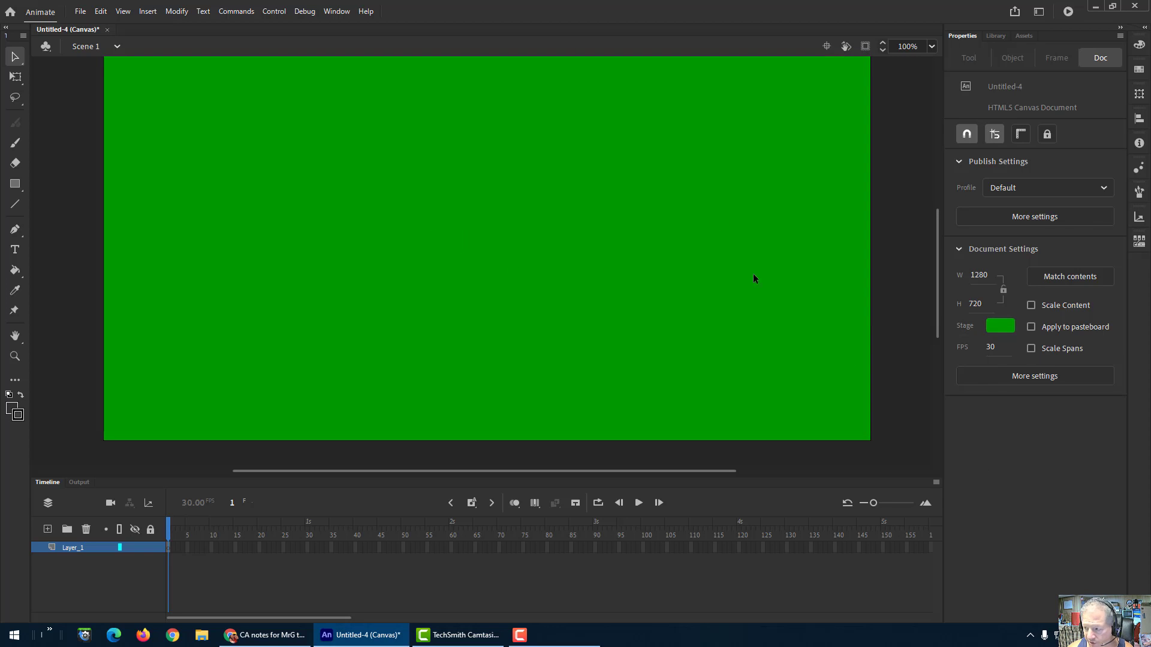
- Reduce the timeline's height so that the whole stage fits in view
left_click_drag(939, 245, 939, 238)
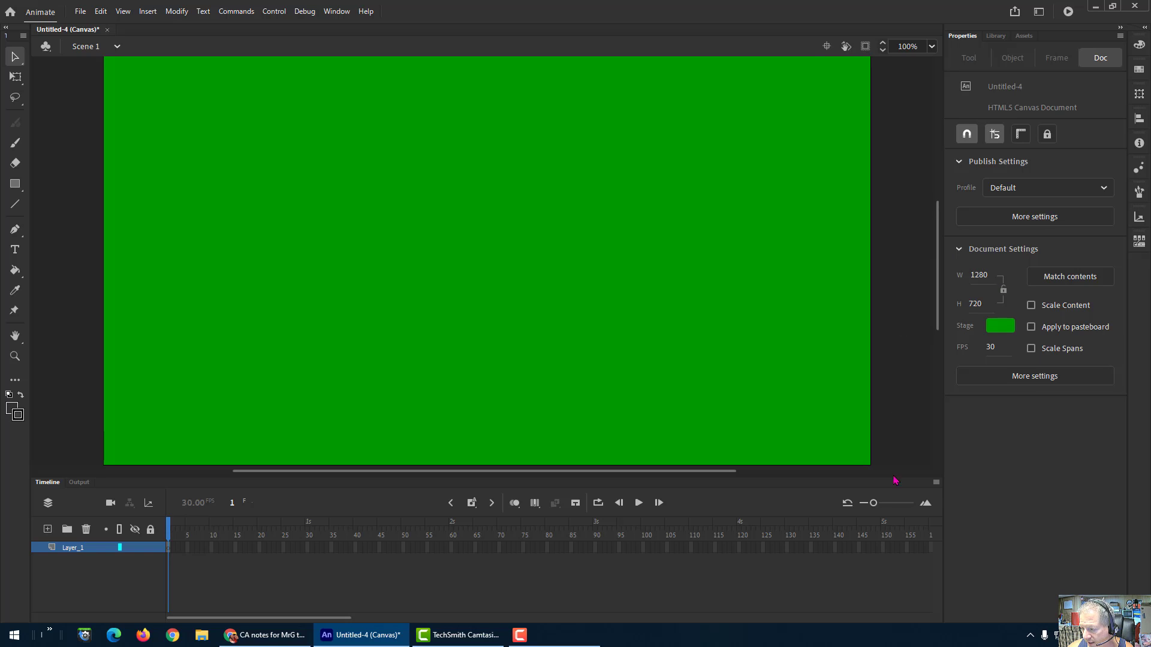
left_click_drag(893, 478, 893, 522)
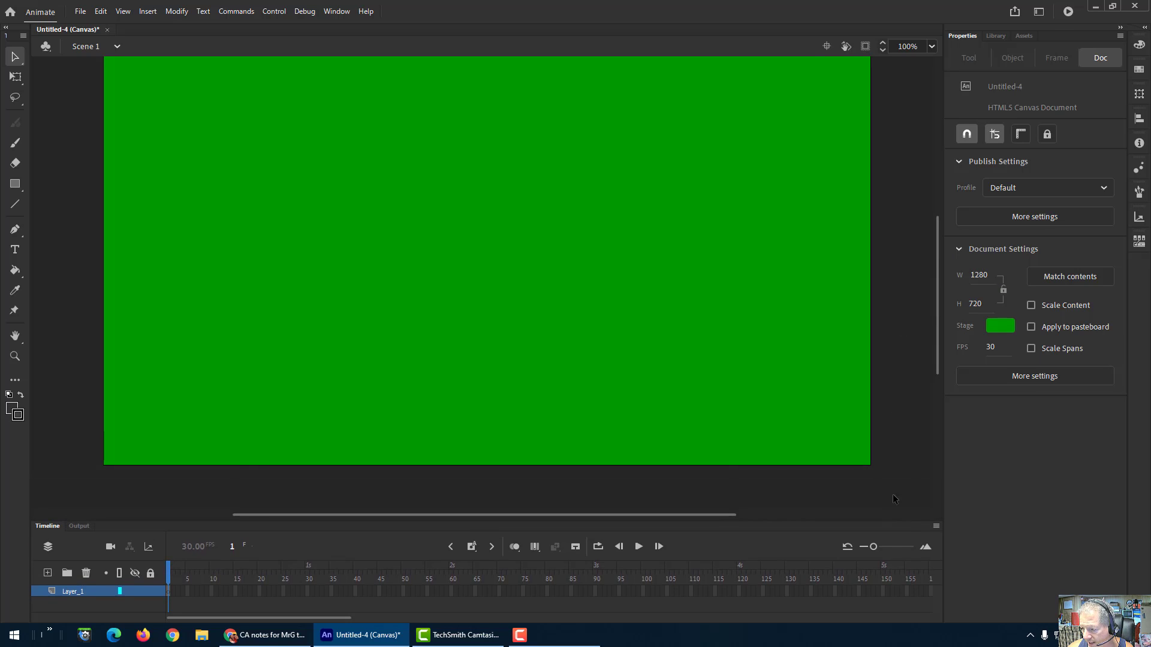
left_click_drag(937, 321, 938, 312)
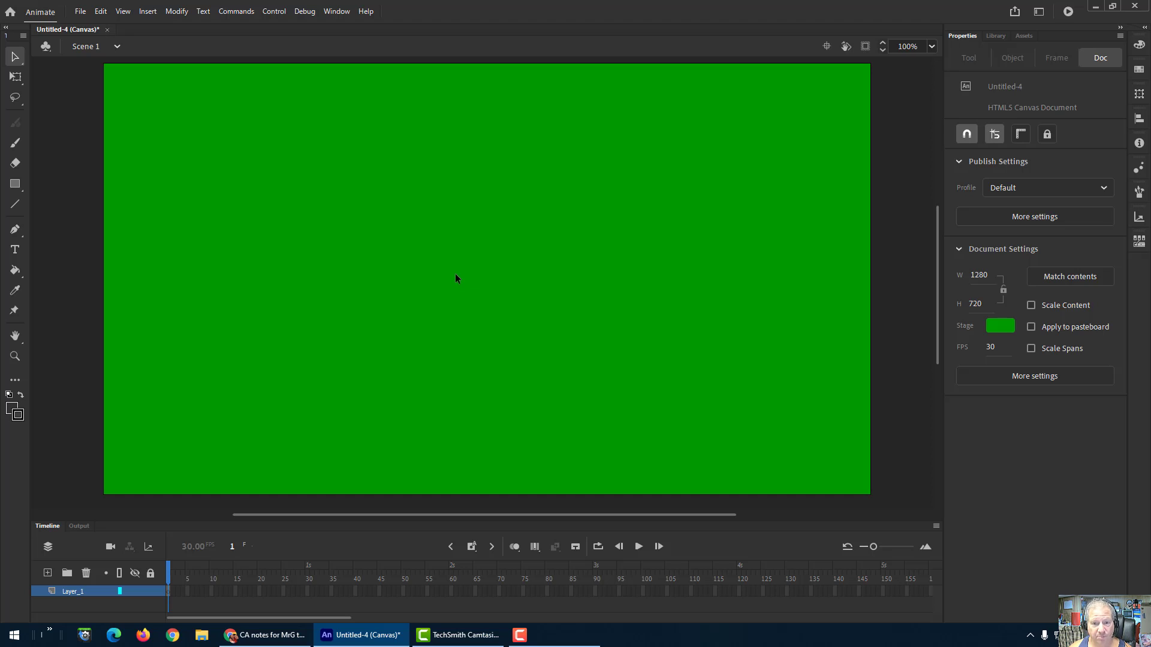
- Draw a rectangle of four connected lines, about 299 by 210 px, in the lower-left part of the stage
left_click(15, 206)
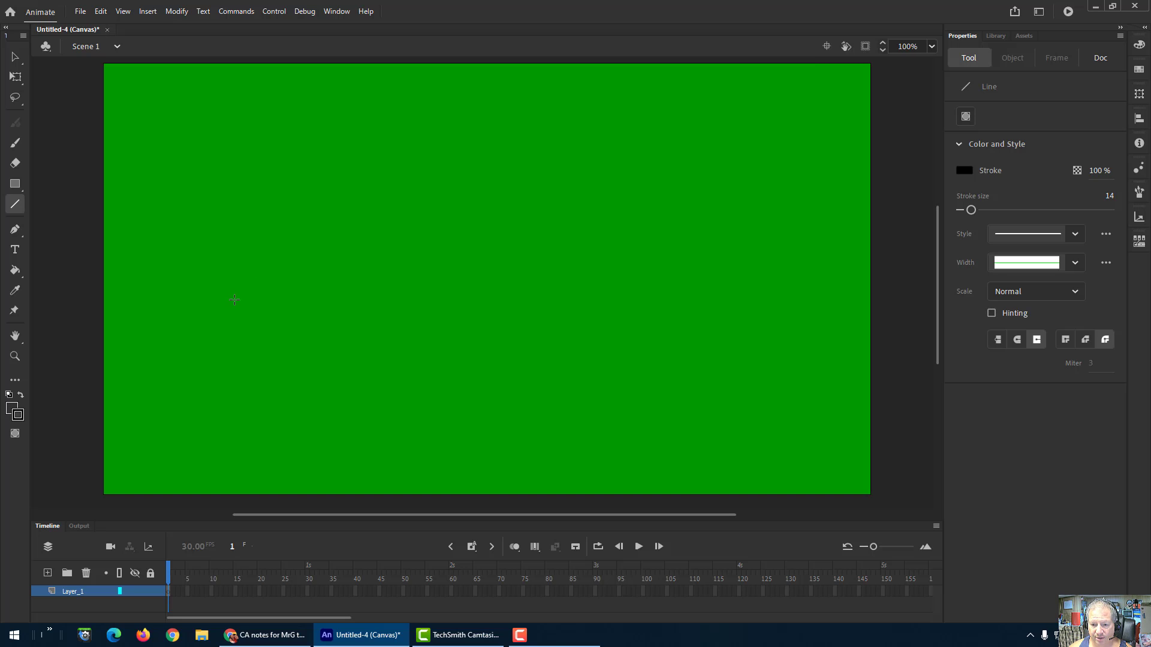
left_click_drag(234, 299, 238, 417)
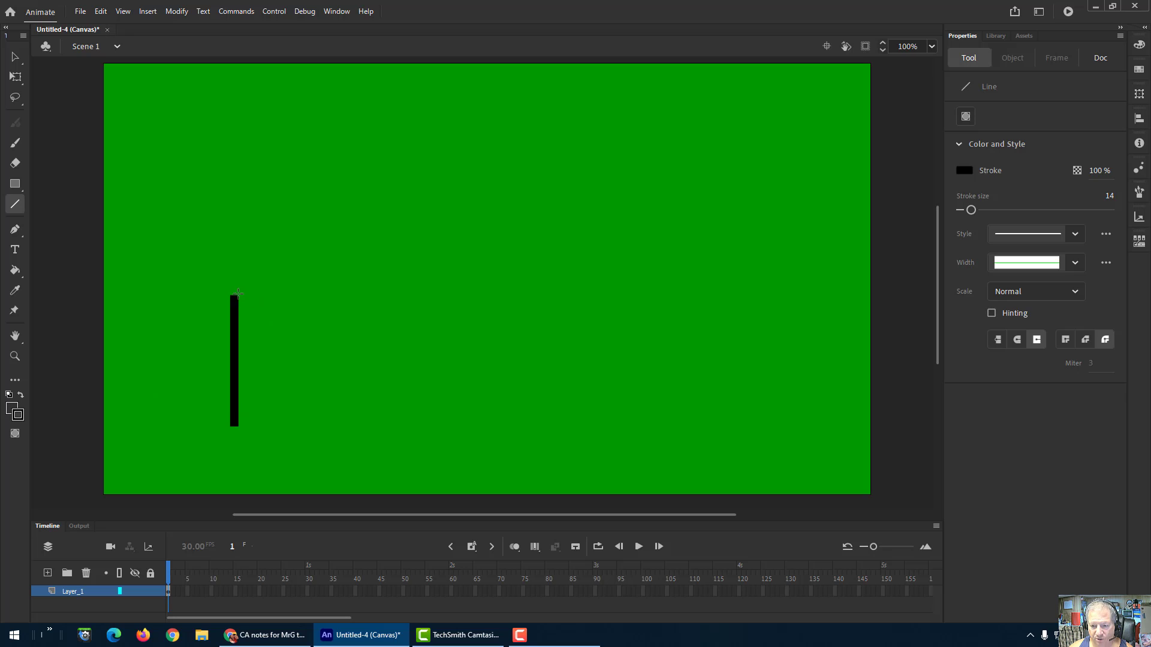
mouse_move(235, 298)
left_mouse_down()
mouse_move(373, 299)
mouse_move(363, 419)
mouse_move(366, 316)
mouse_move(385, 347)
left_mouse_up()
key("ctrl+z")
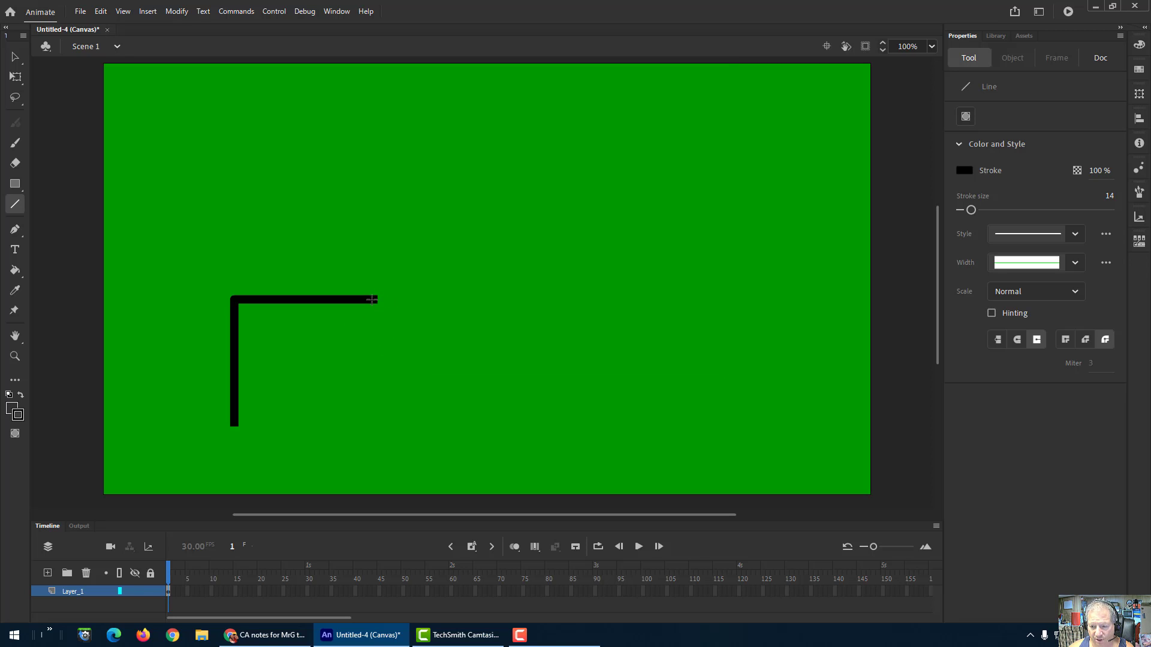
mouse_move(402, 299)
left_mouse_down()
mouse_move(414, 299)
mouse_move(393, 425)
mouse_move(238, 420)
left_mouse_up()
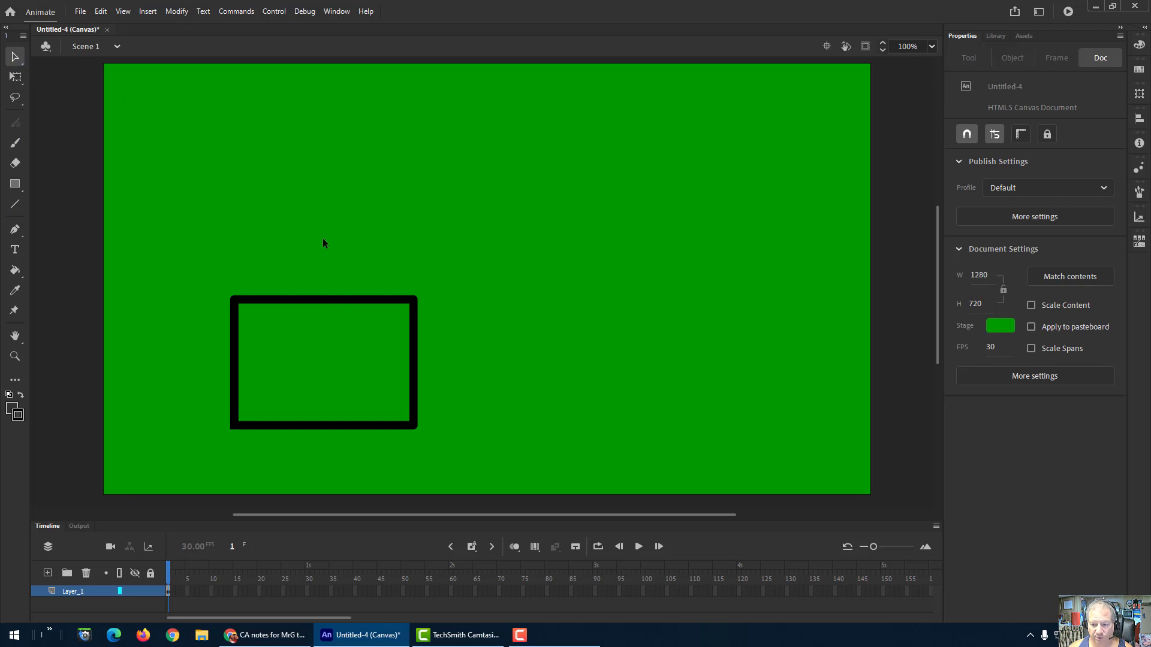
- Select the rectangle's sides one at a time, select its whole connected outline, and deselect it
left_click(331, 299)
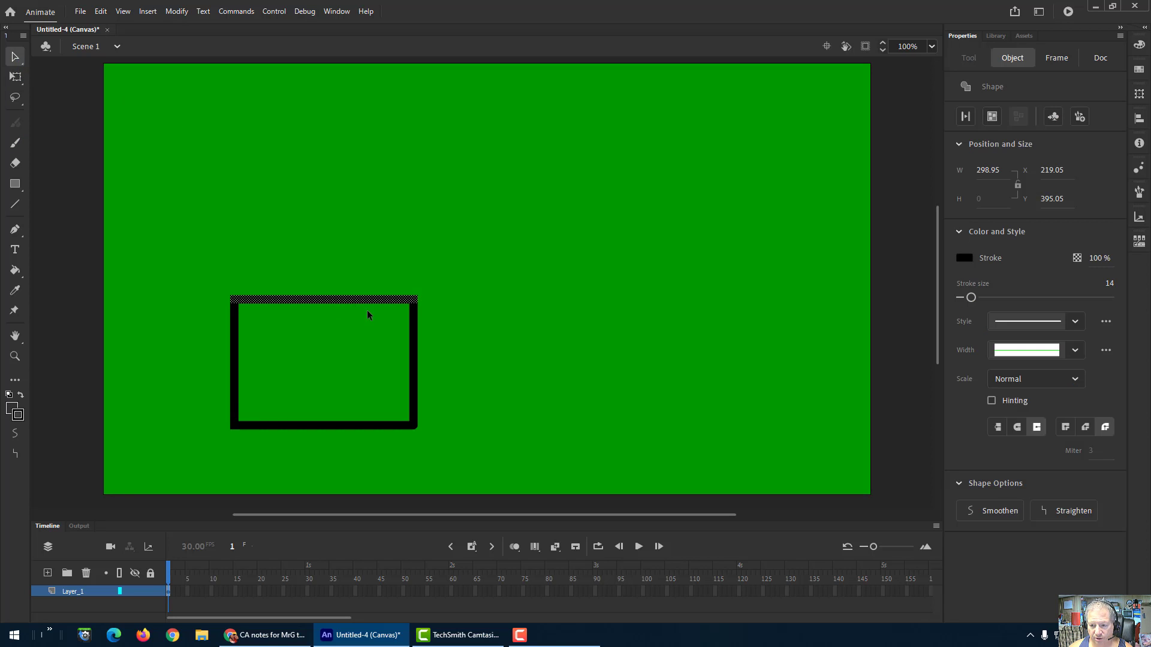
left_click(419, 354)
left_click(369, 427)
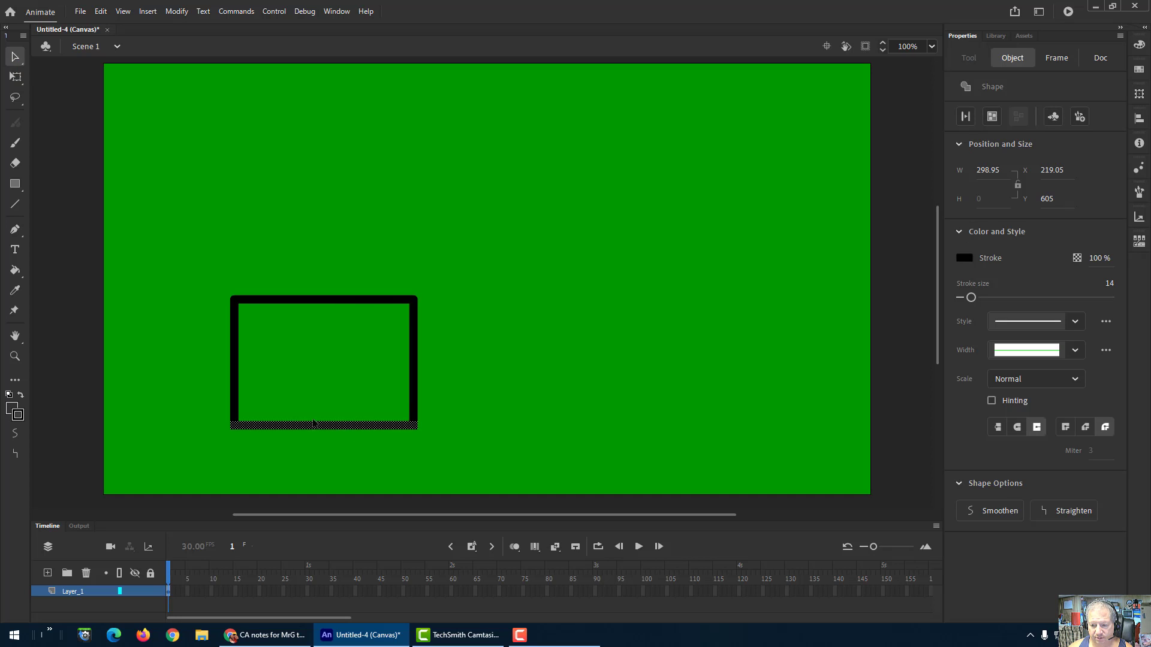
left_click(236, 380)
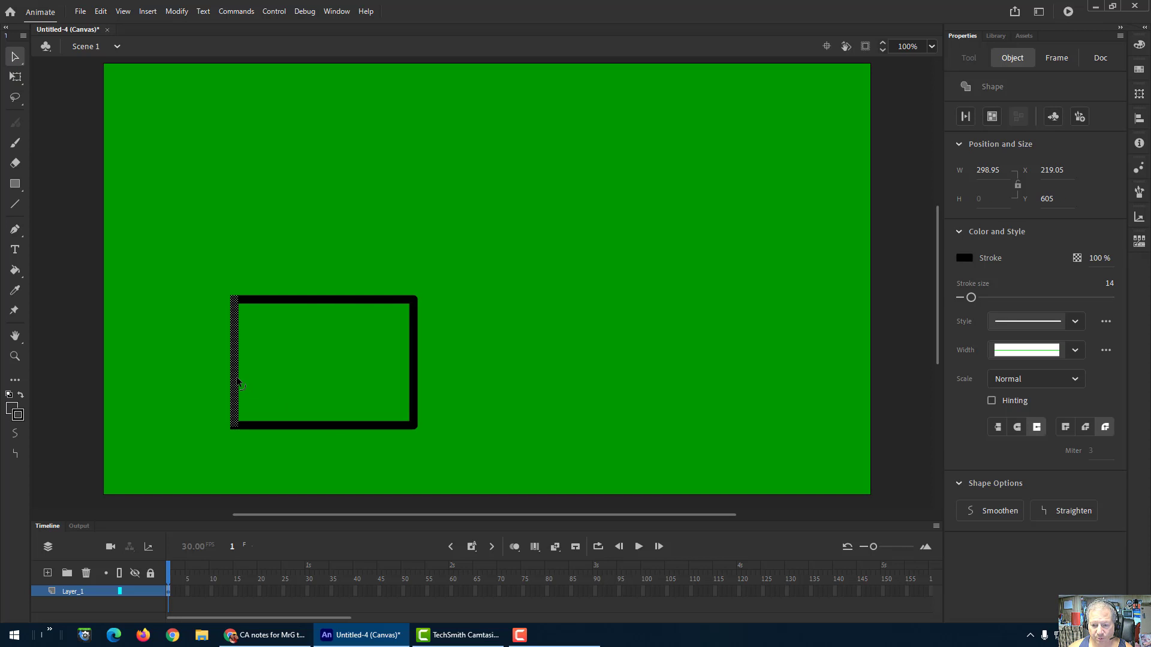
left_click(290, 300)
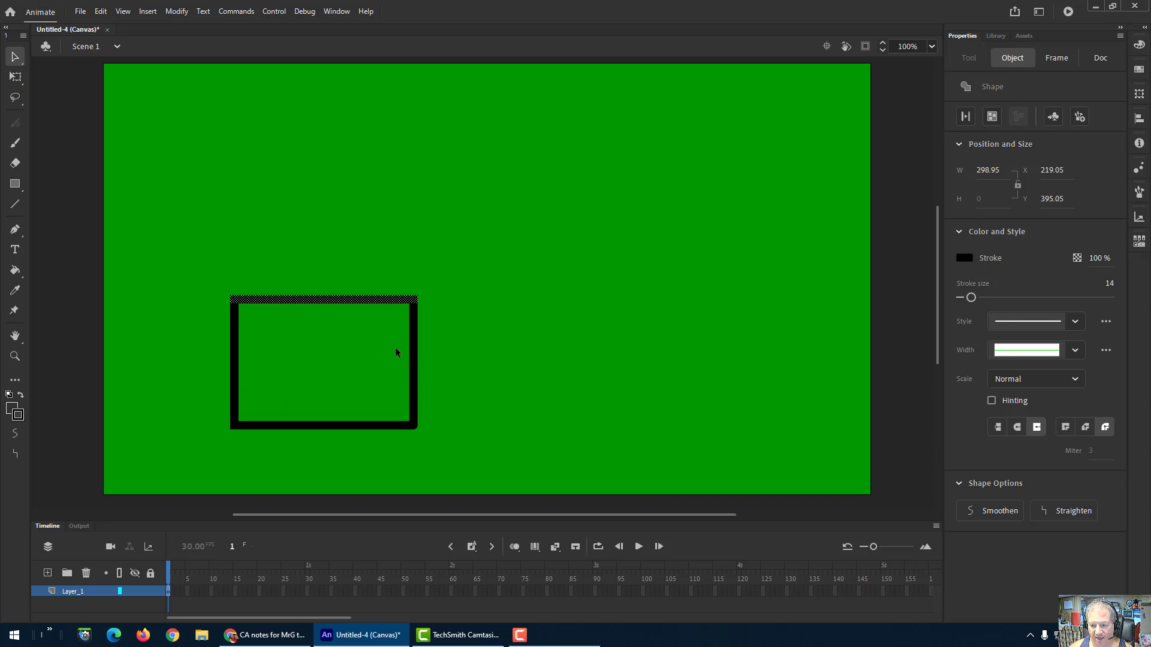
left_click(417, 391)
left_click(367, 427)
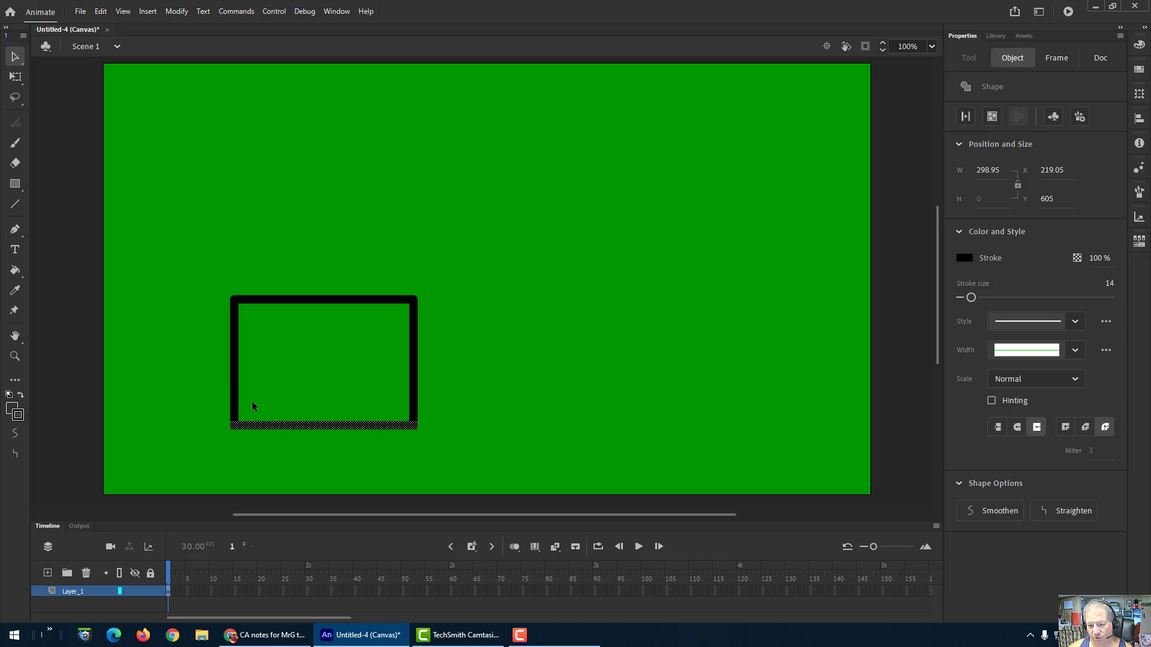
left_click(252, 401)
double_click(287, 297)
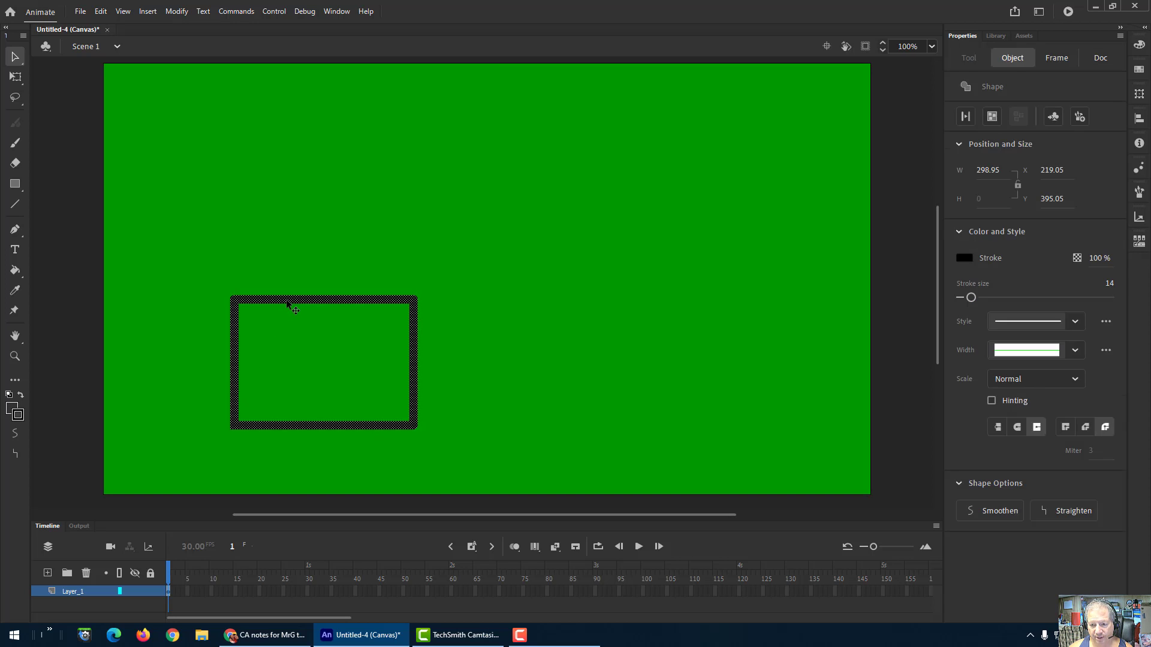
left_click(199, 192)
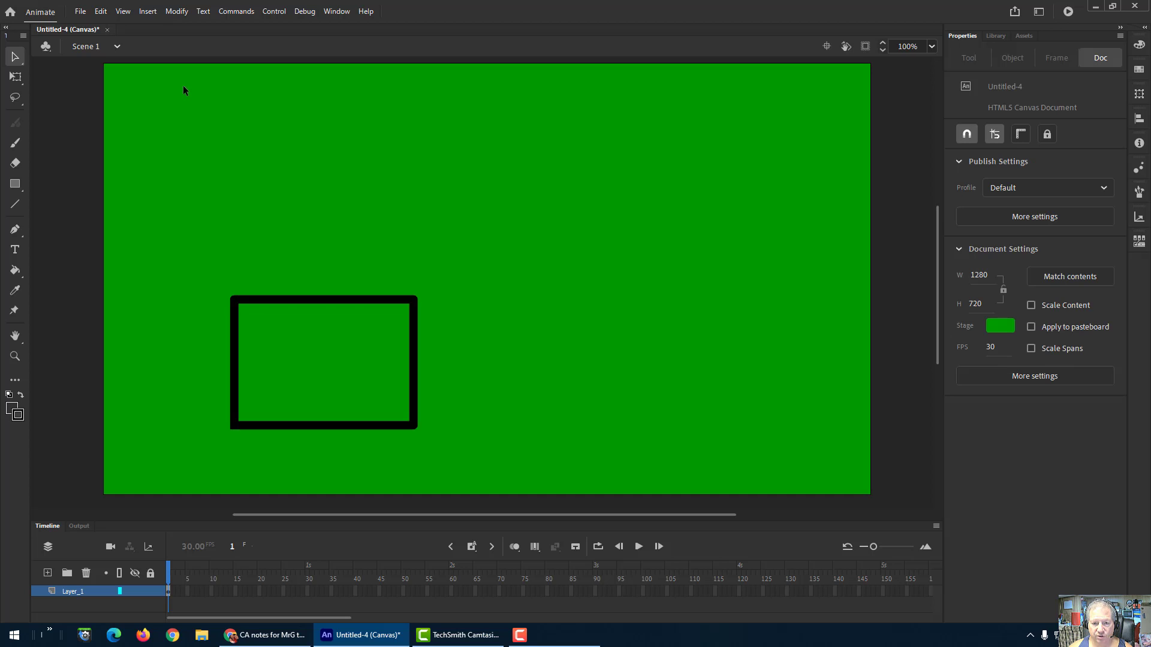
- Draw diagonal lines up and right from the rectangle's upper-left corner, about 276 by 239 px, and upper-right corner, about 157 by 219 px
left_click(15, 204)
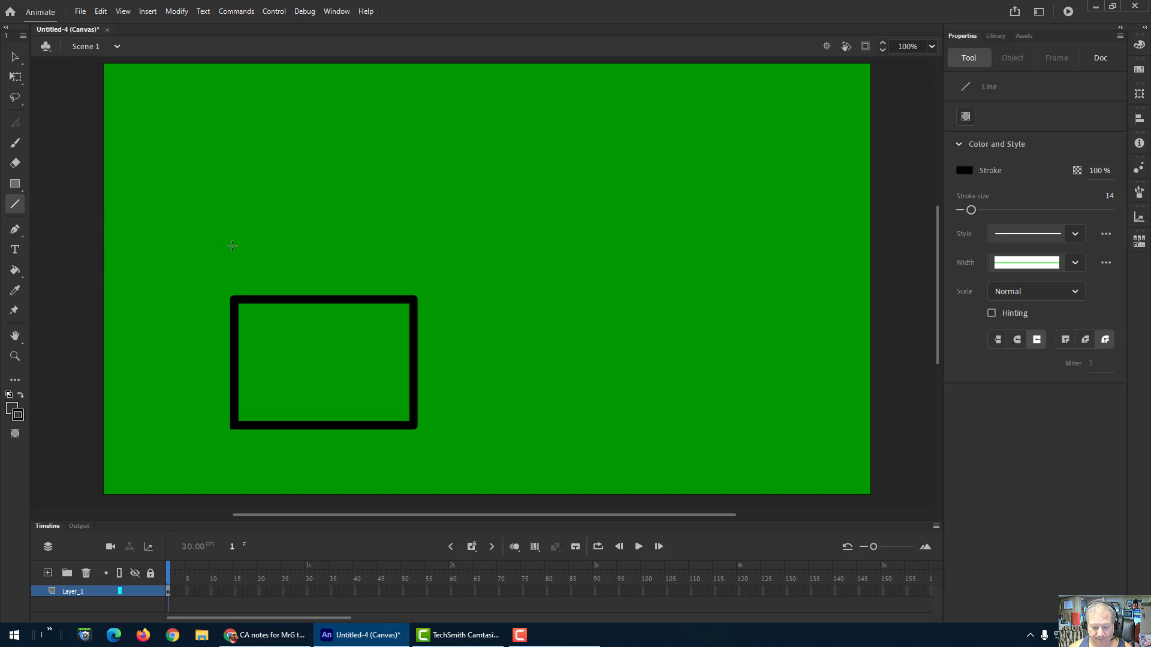
mouse_move(235, 292)
left_mouse_down()
mouse_move(319, 233)
mouse_move(352, 170)
mouse_move(400, 157)
left_mouse_up()
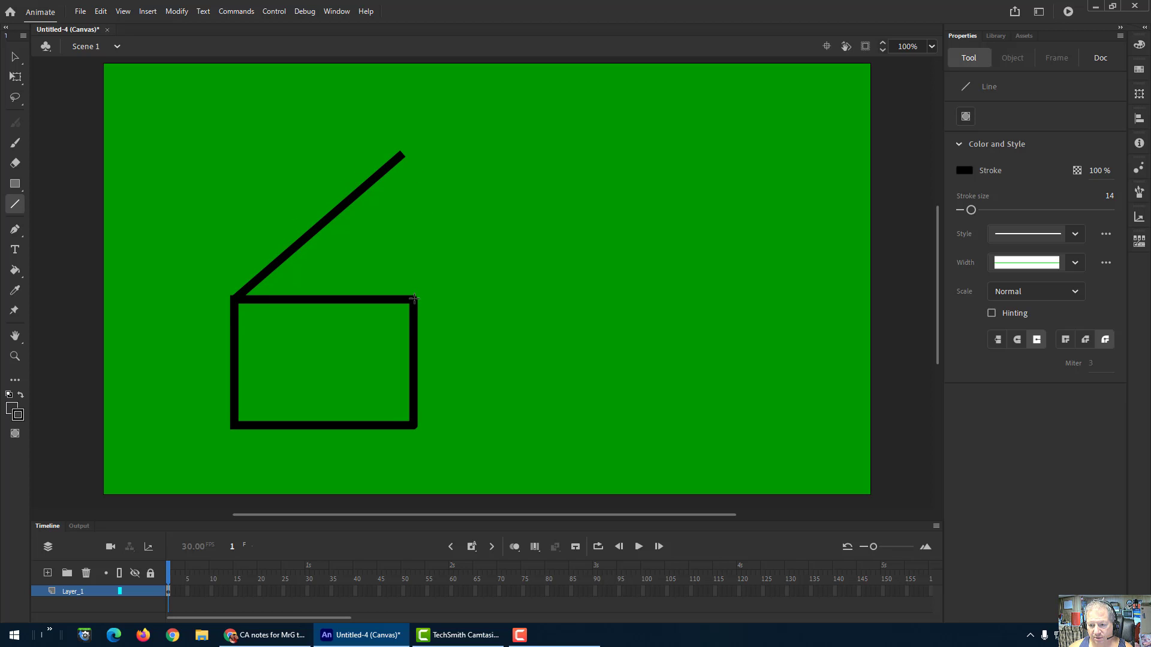
left_click_drag(416, 297, 508, 167)
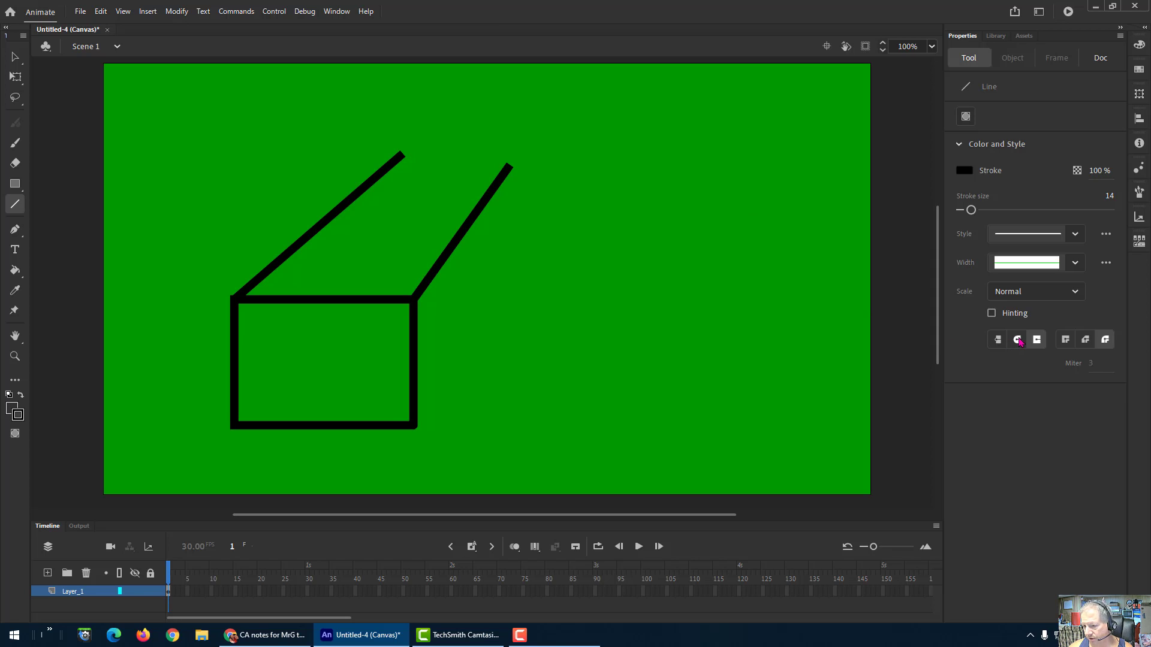
- Select all the connected lines and try the miter join on them
left_click(16, 60)
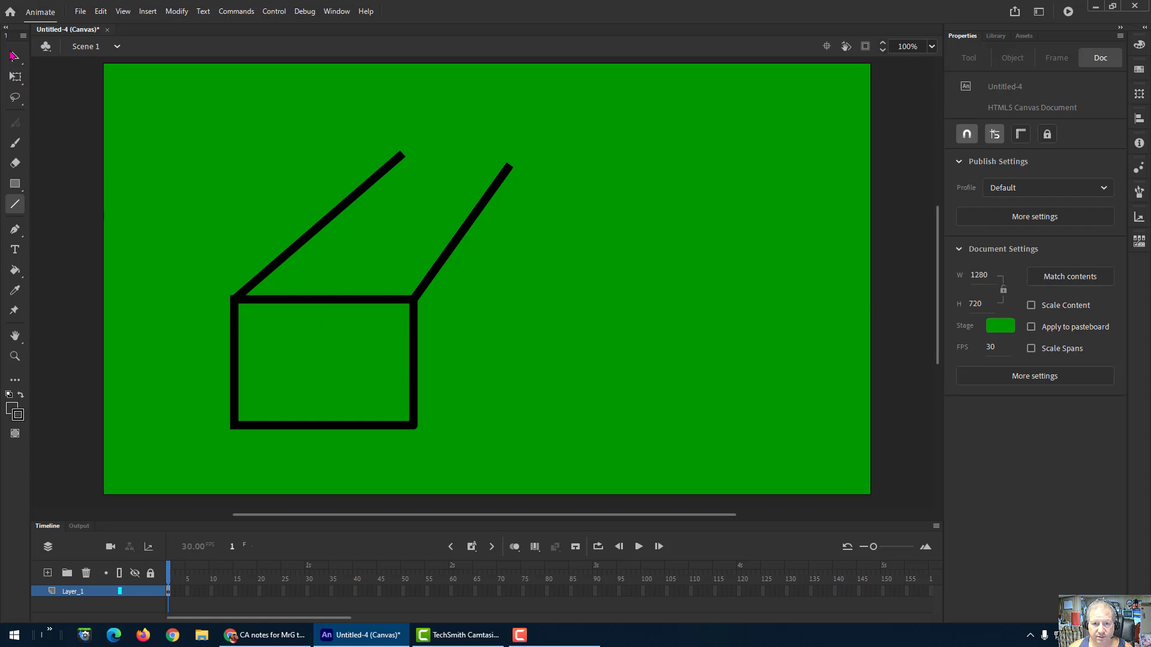
double_click(251, 292)
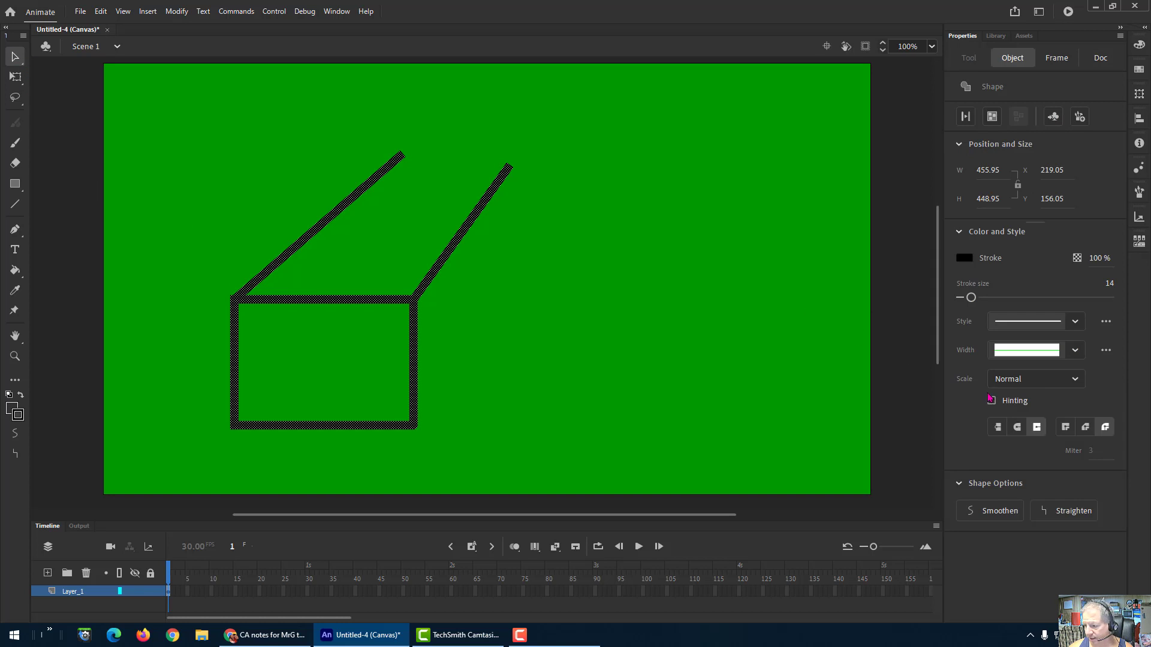
left_click(1105, 427)
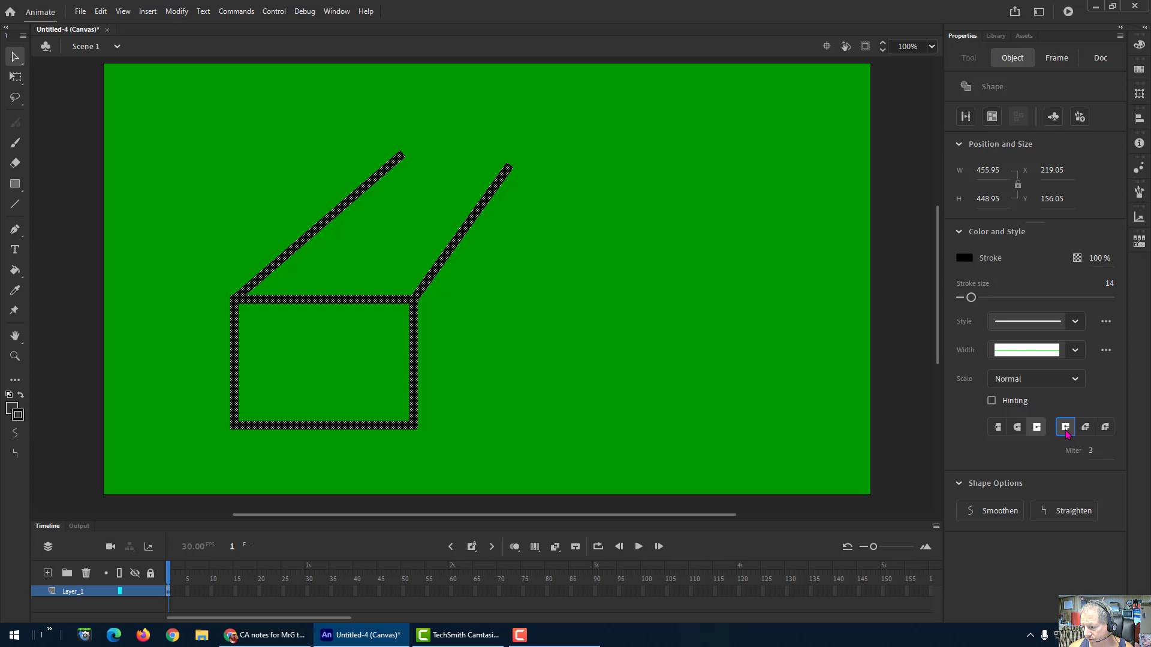
left_click(571, 276)
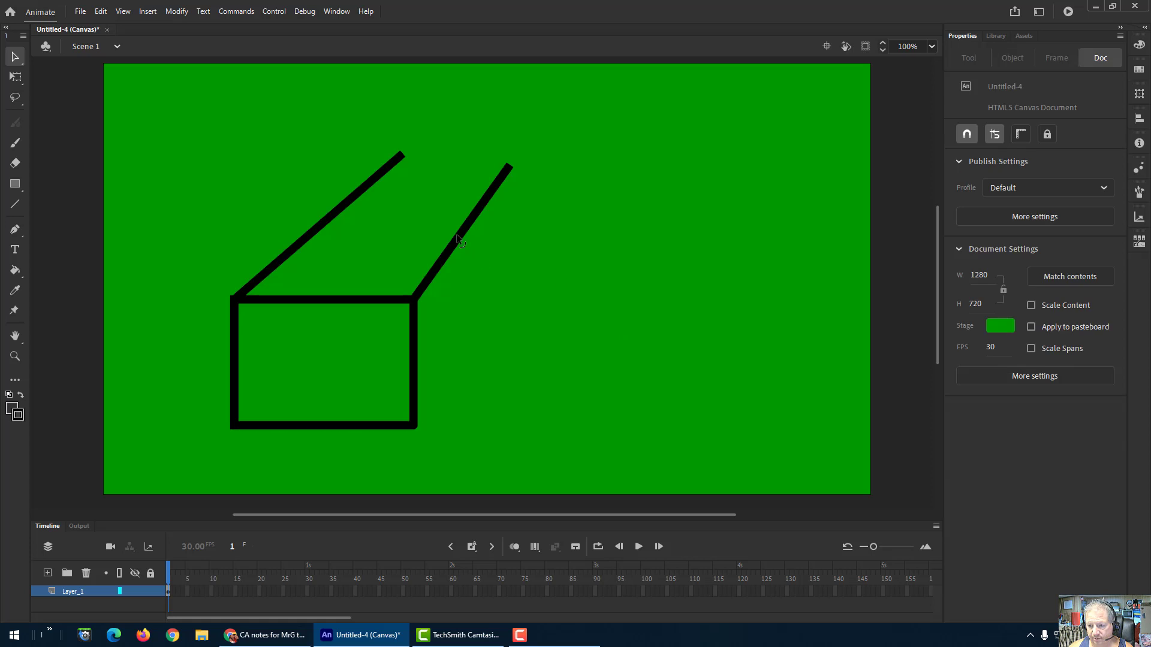
- Apply the round join to the right diagonal line and set round caps on both diagonals
left_click(459, 236)
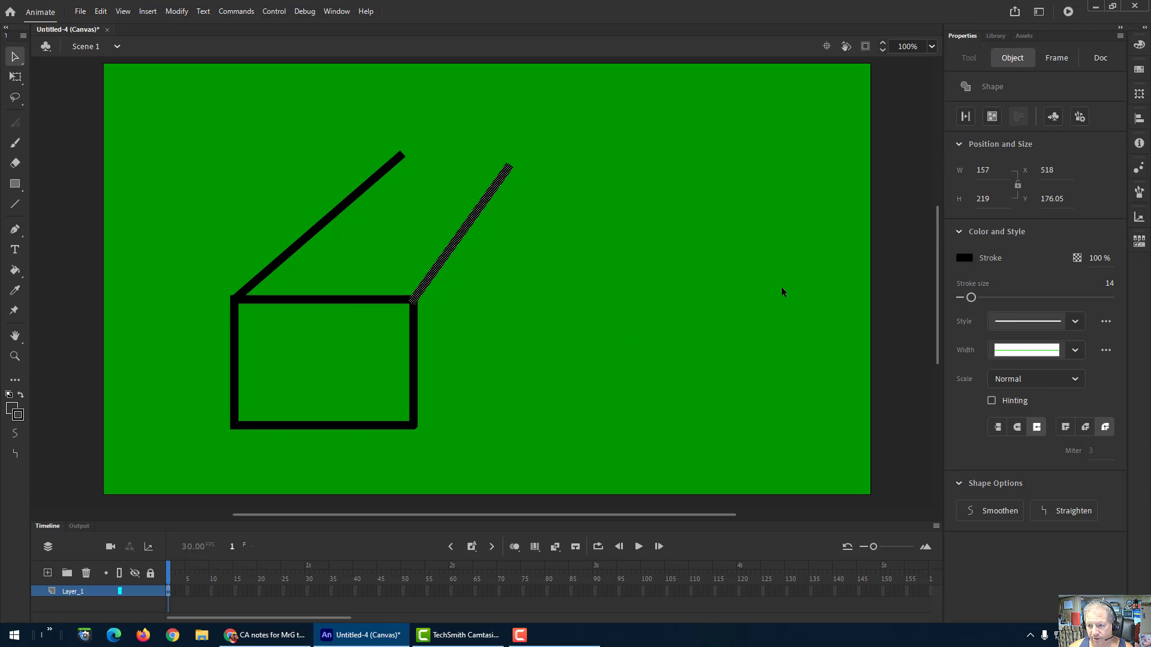
left_click(1105, 428)
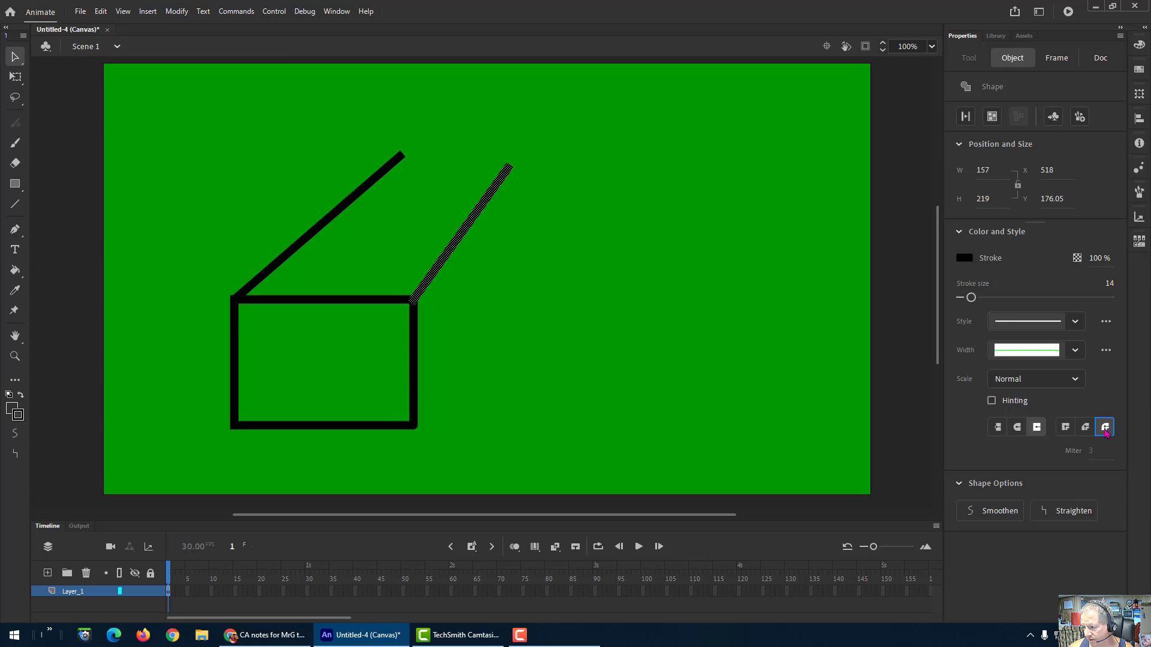
left_click(1017, 427)
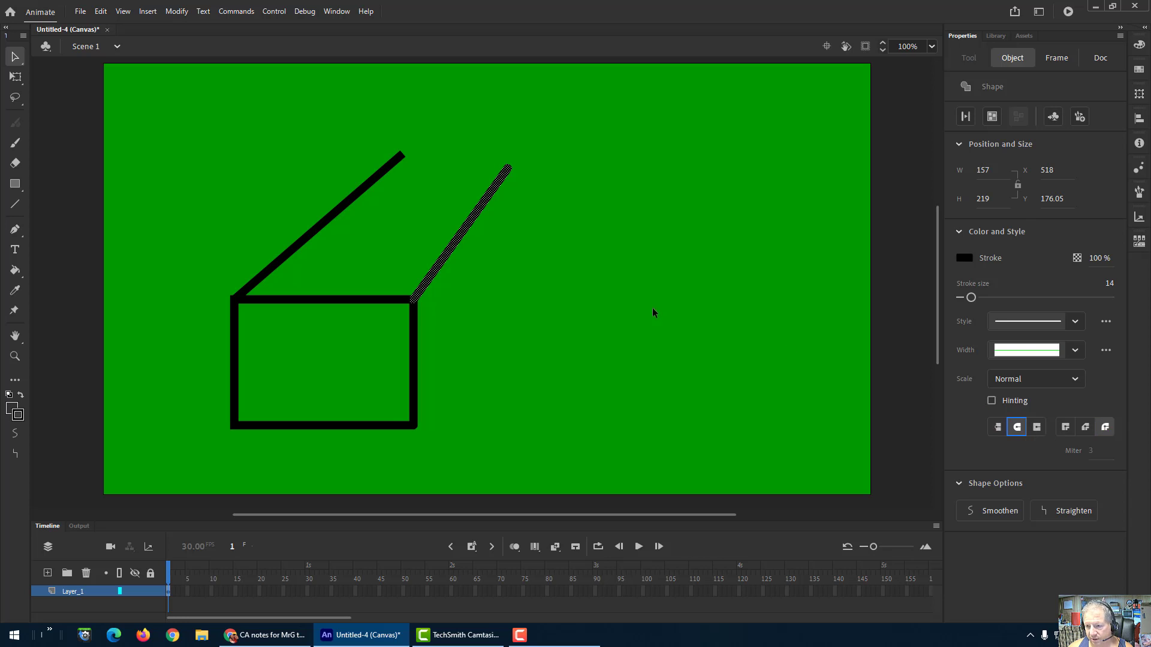
left_click(353, 198)
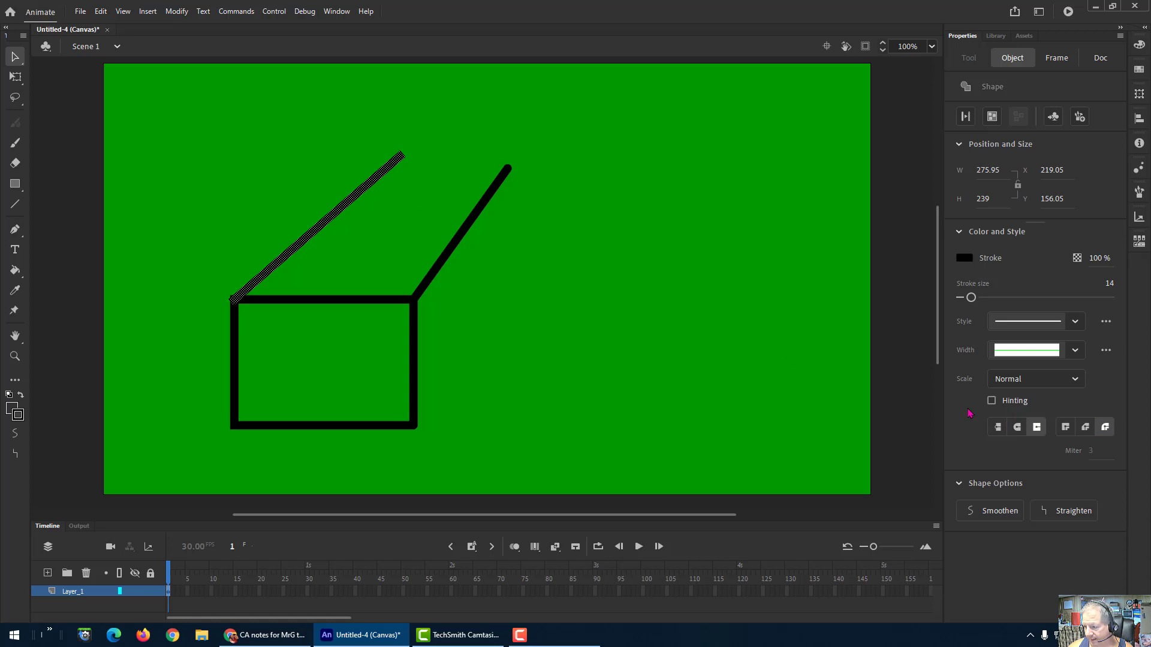
left_click(1018, 427)
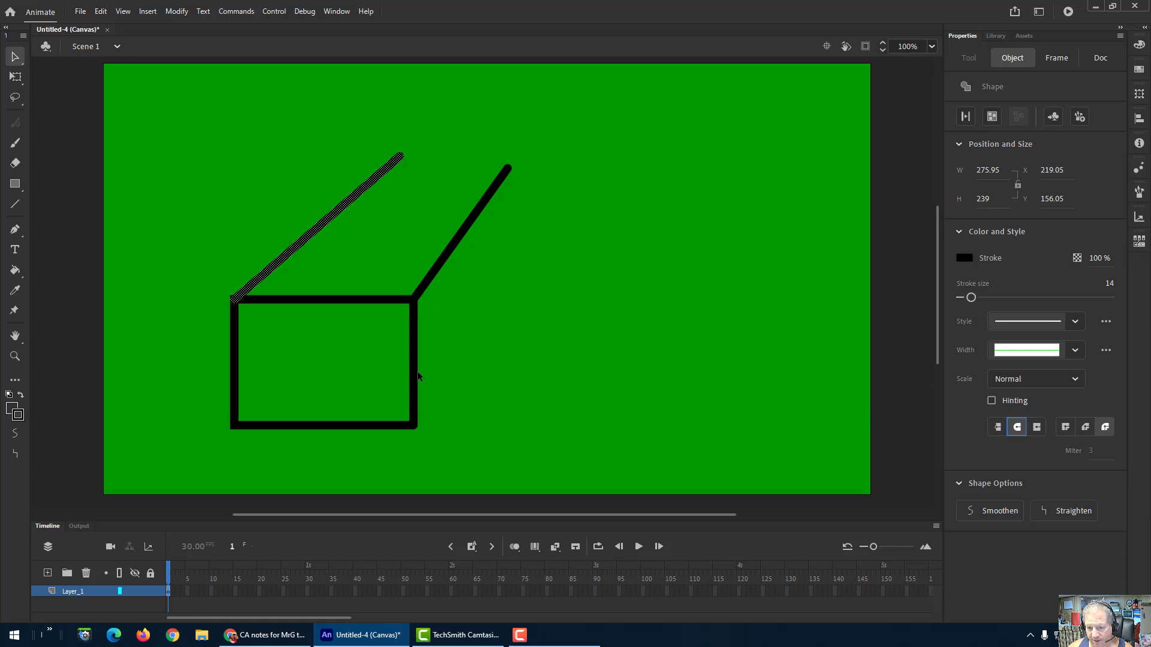
- Set round caps on all four sides of the rectangle and deselect it
left_click(267, 300)
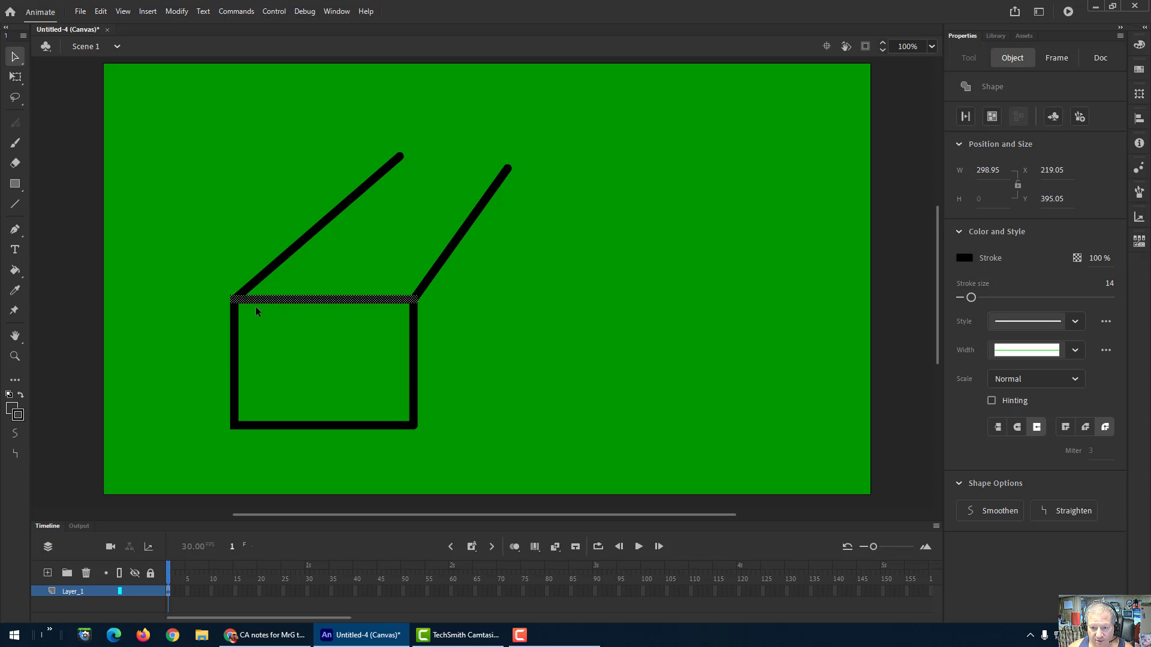
double_click(259, 303)
left_click(1017, 429)
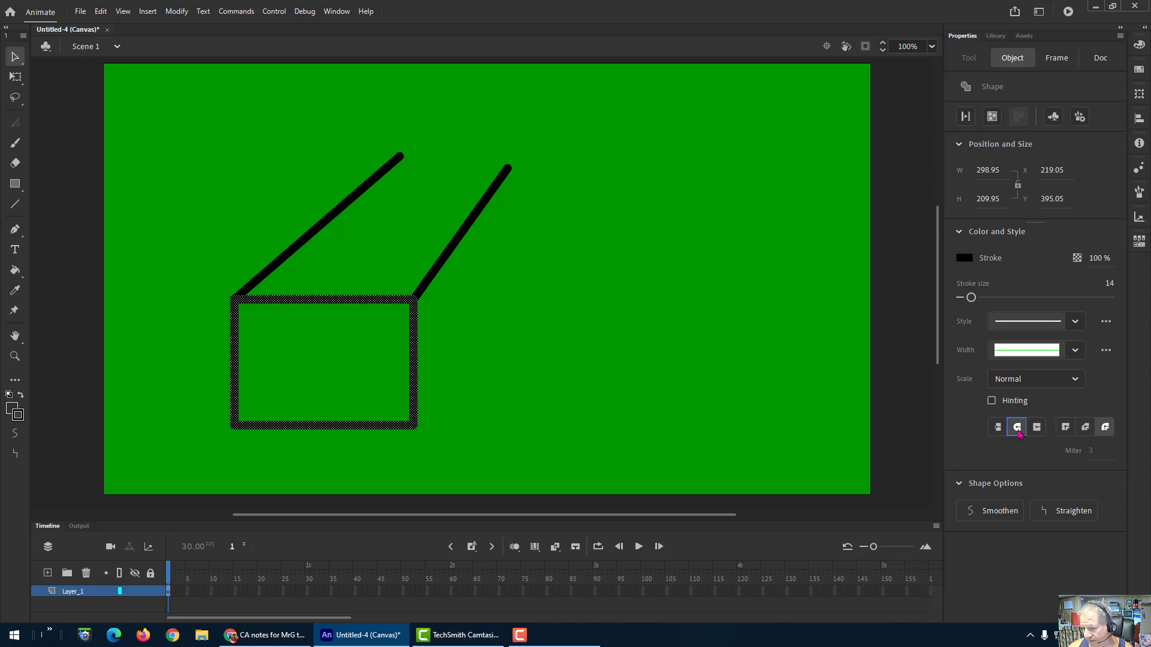
left_click(897, 232)
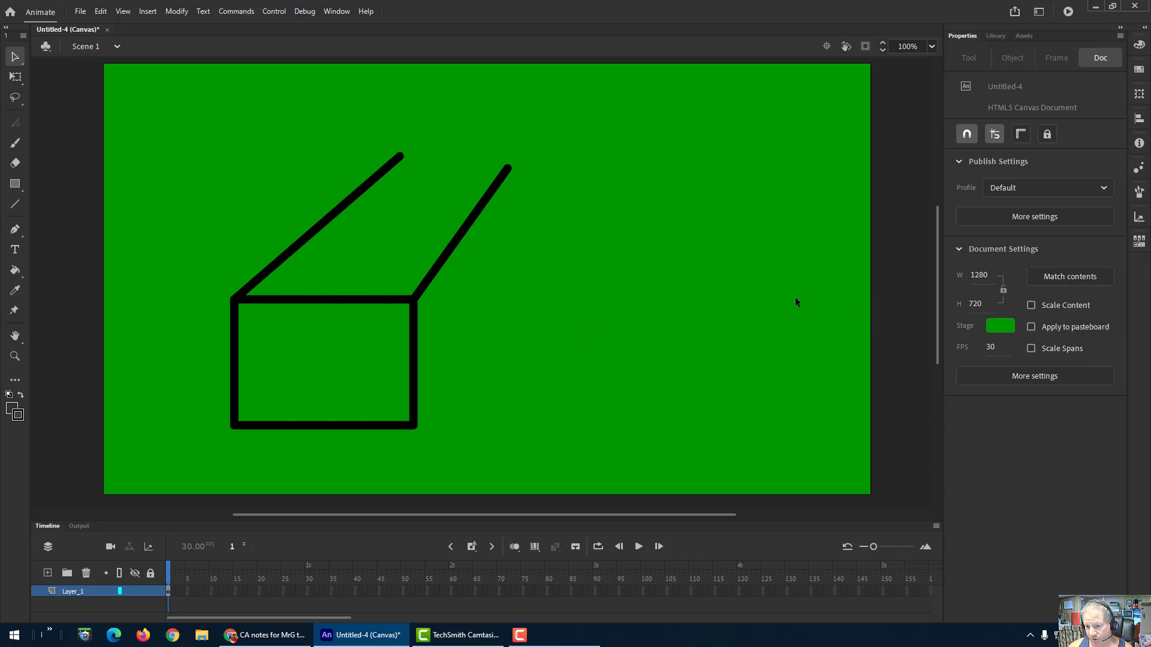
- Delete the right diagonal line and redraw it from the rectangle's upper-right corner at a shallower slant
left_click(465, 231)
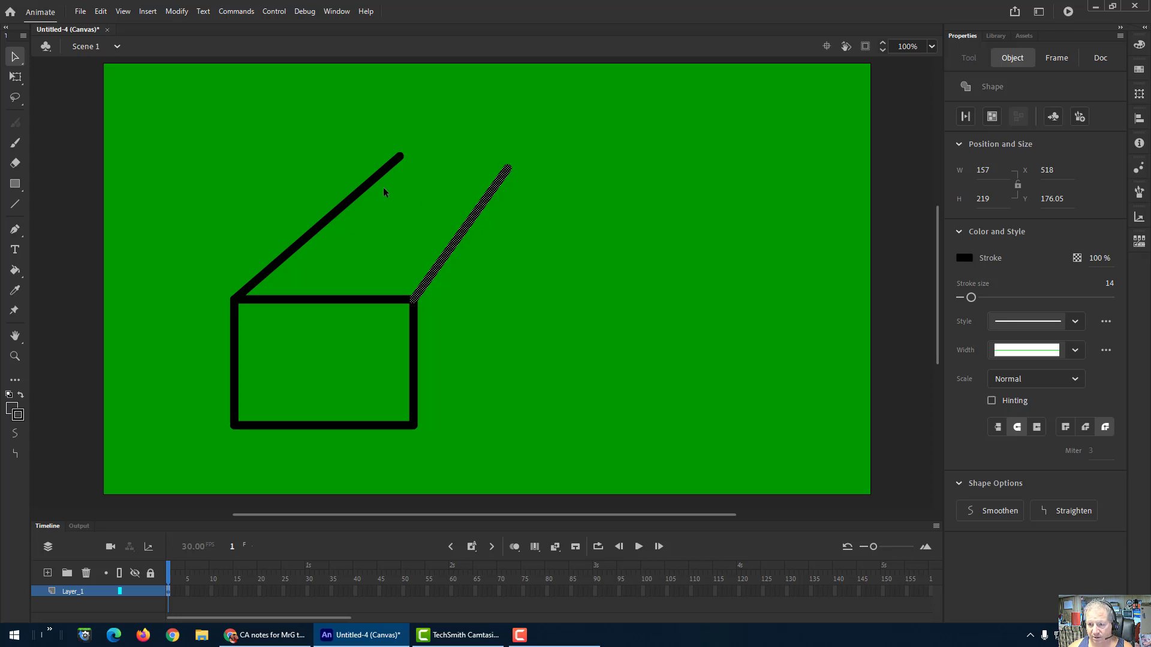
key("Delete")
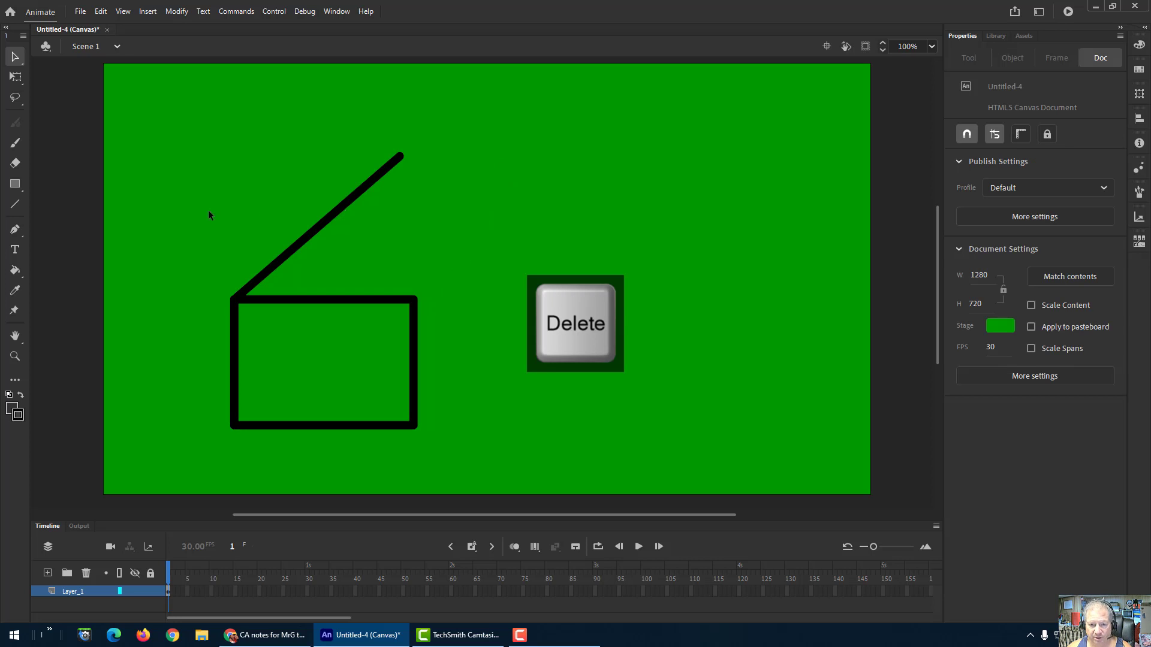
left_click(17, 208)
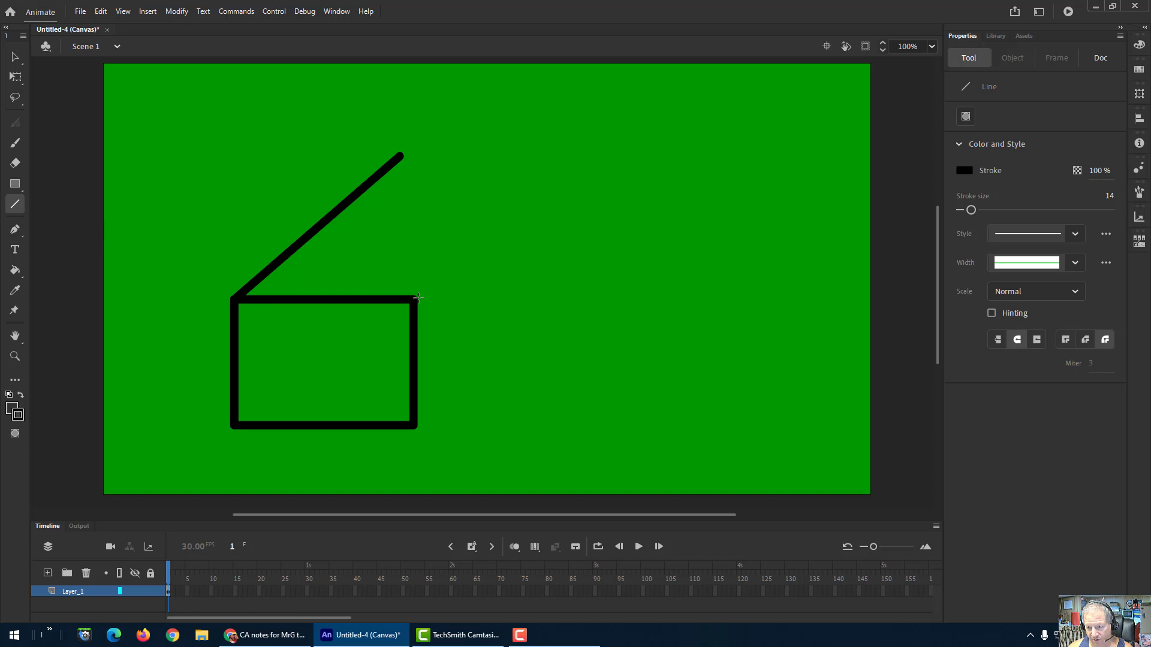
left_click_drag(418, 298, 528, 168)
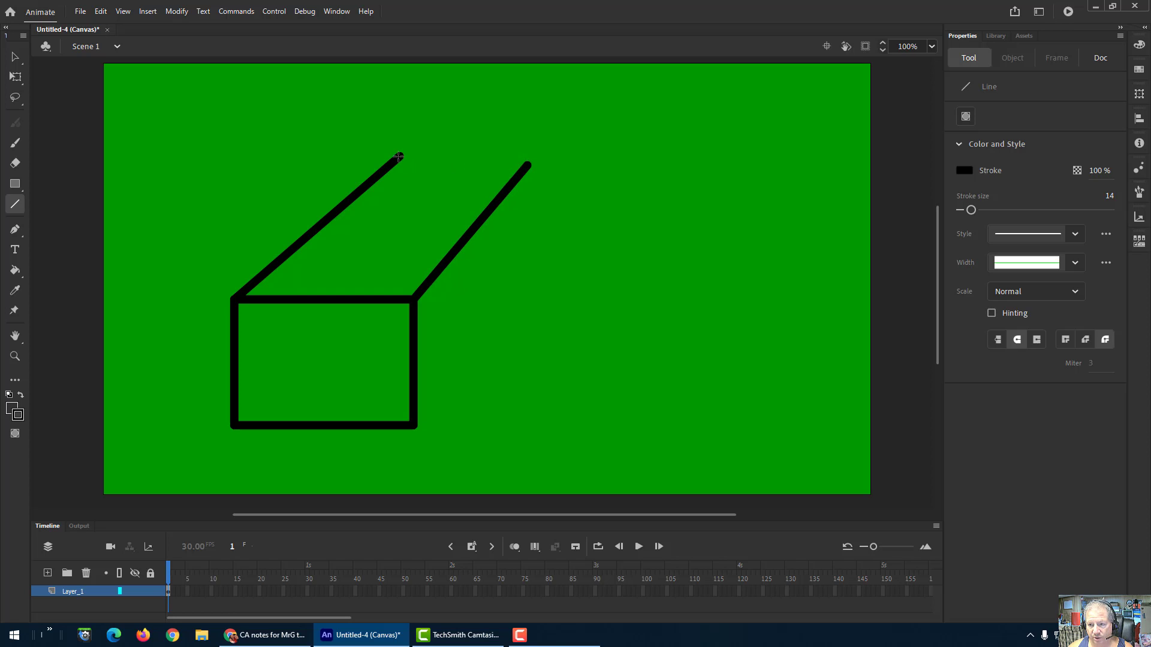
- Close the box by drawing its back top edge, back vertical edge and lower slanted edge on the right side
left_click_drag(406, 157, 531, 160)
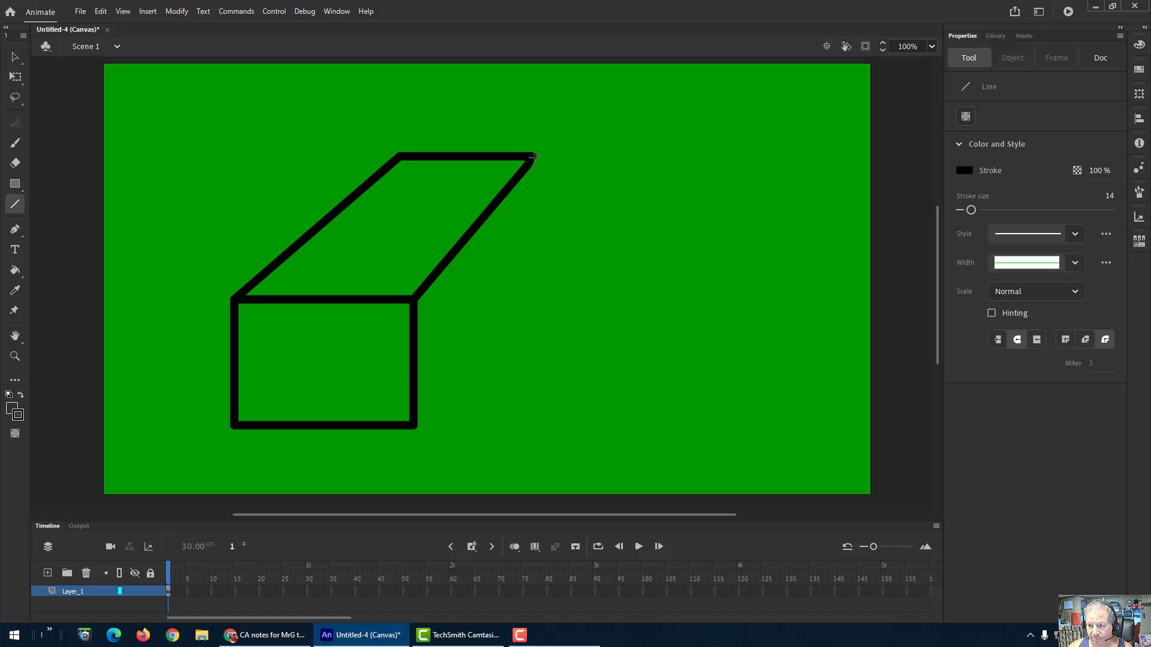
left_click_drag(534, 158, 531, 286)
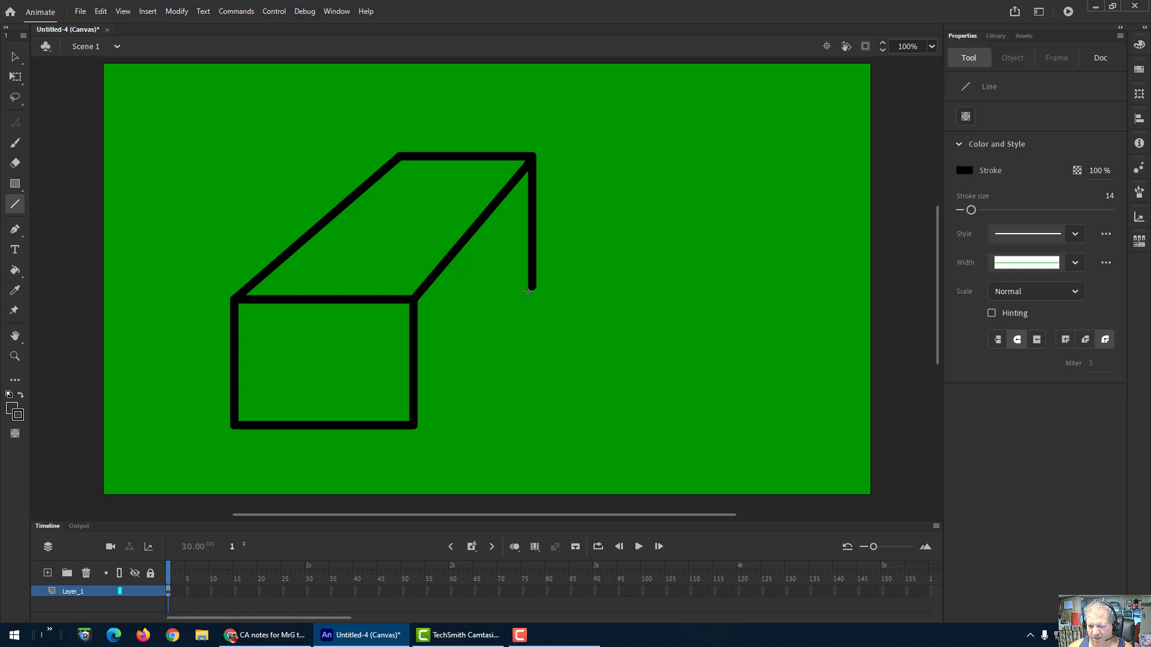
left_click_drag(423, 415, 533, 286)
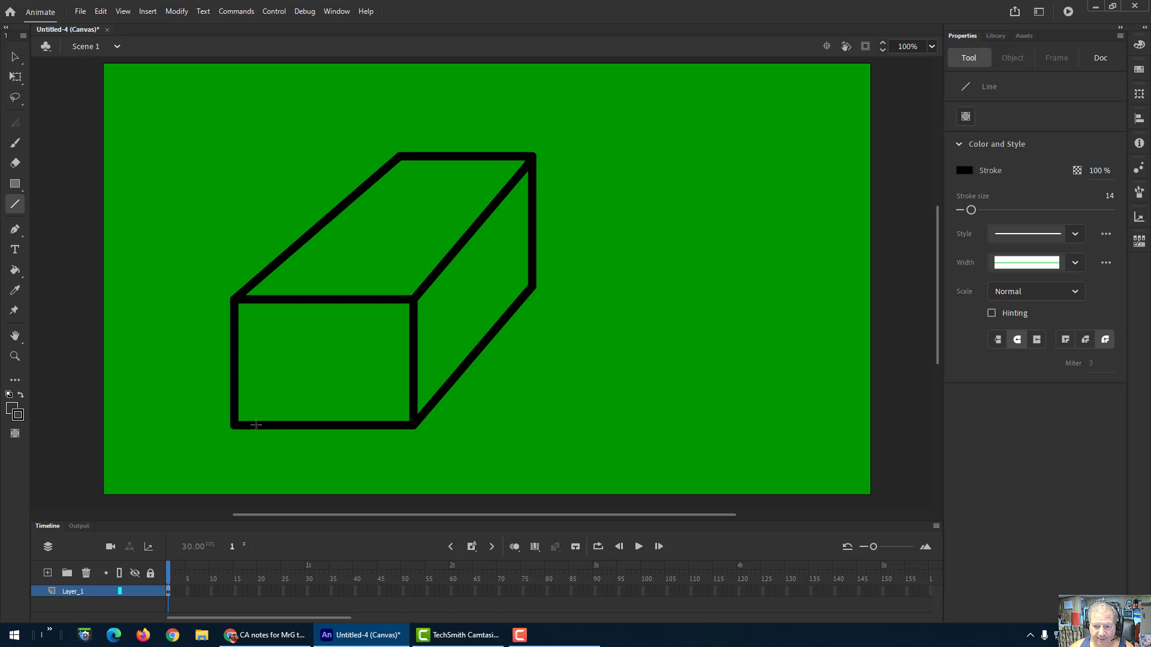
- Draw a door and a rectangular window beside it on the front face with connected lines
mouse_move(256, 425)
left_mouse_down()
mouse_move(262, 340)
mouse_move(294, 341)
mouse_move(296, 425)
left_mouse_up()
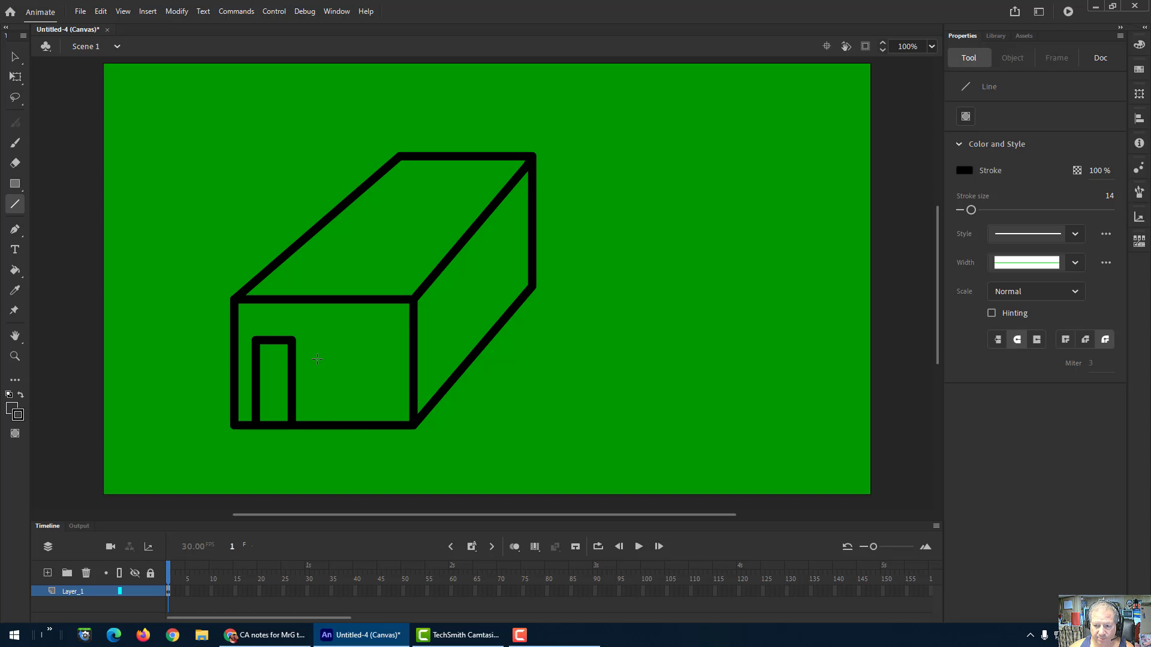
mouse_move(312, 359)
left_mouse_down()
mouse_move(379, 356)
mouse_move(376, 390)
mouse_move(309, 391)
left_mouse_up()
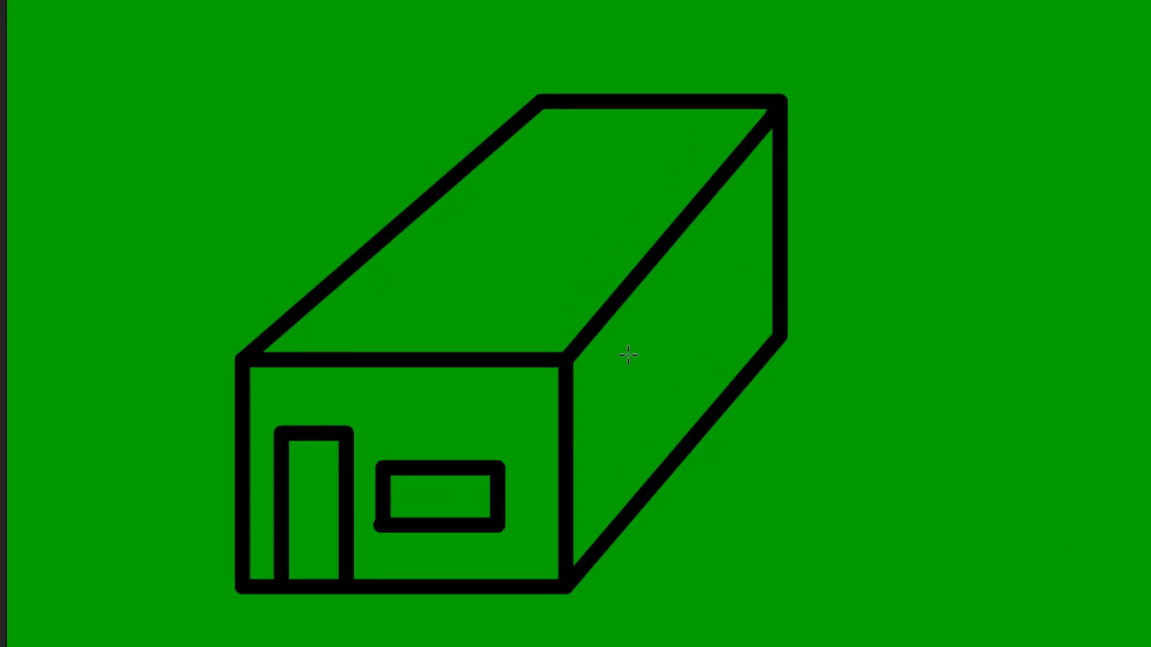
- Draw a slanted parallelogram window on the right side face, parallel to the face's edges
left_click_drag(617, 372, 717, 264)
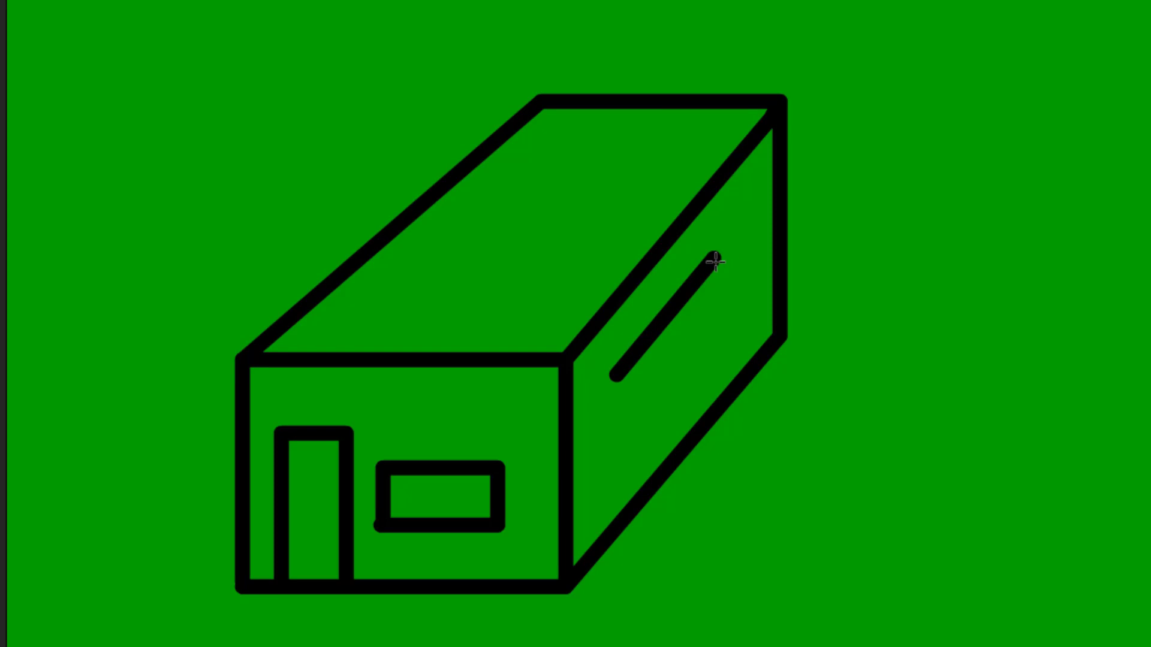
left_click_drag(718, 262, 714, 358)
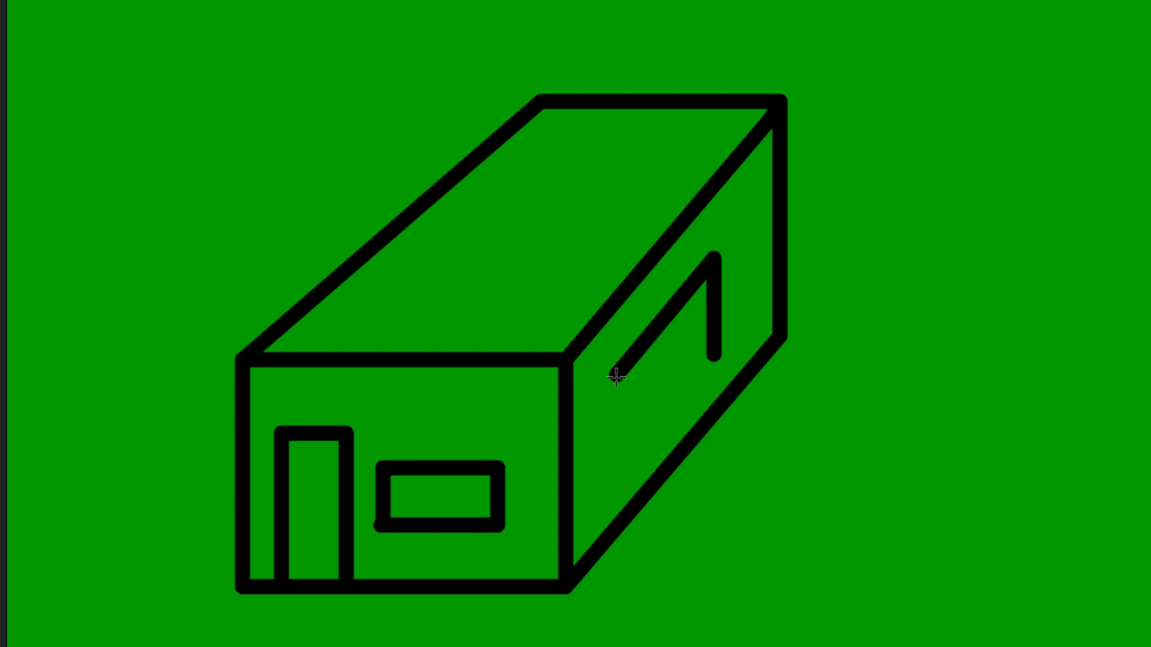
mouse_move(617, 373)
left_mouse_down()
mouse_move(617, 467)
mouse_move(716, 358)
left_mouse_up()
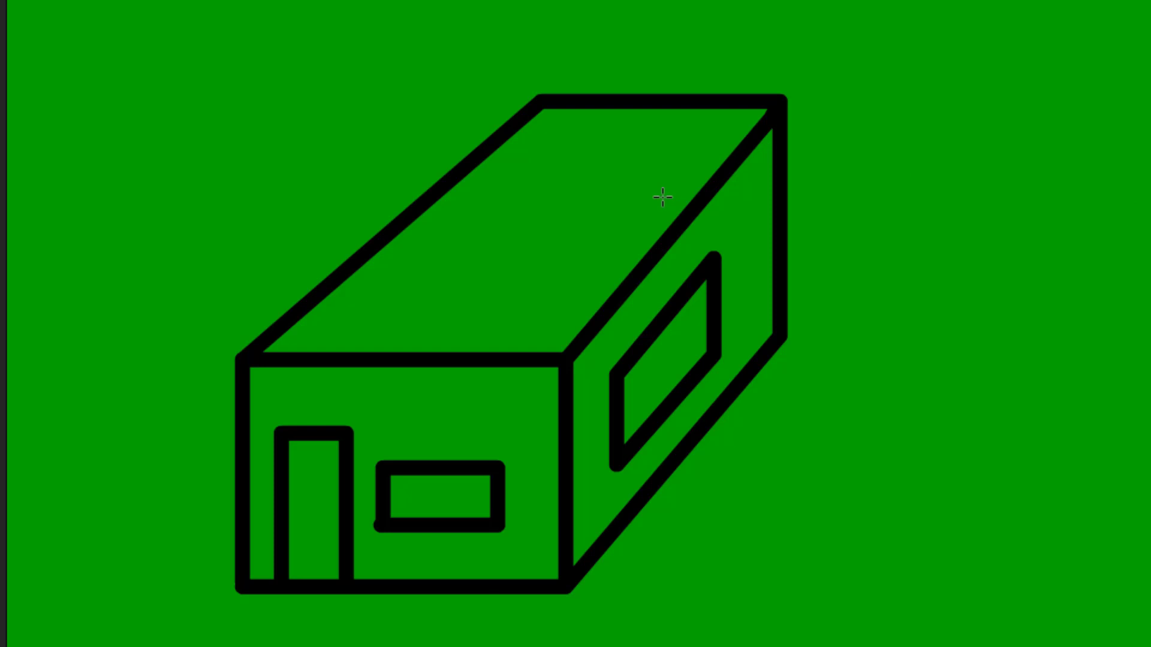
- Fill the roof and the right side face with blue using the Paint Bucket, leaving the side window unfilled
left_click(15, 271)
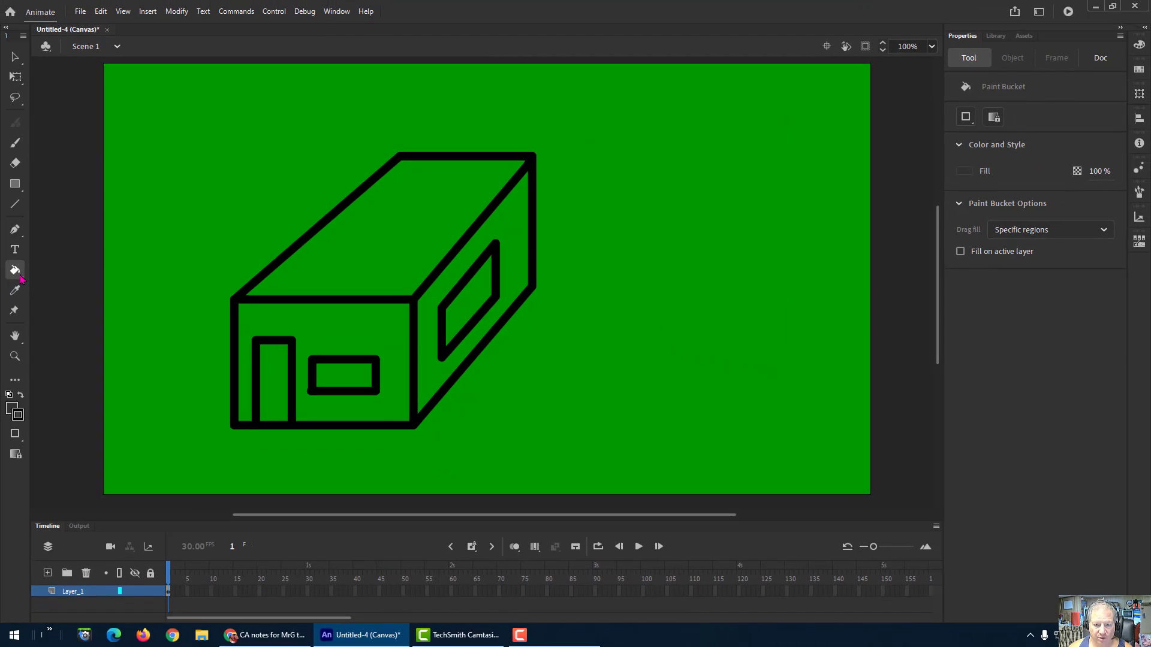
left_click(42, 270)
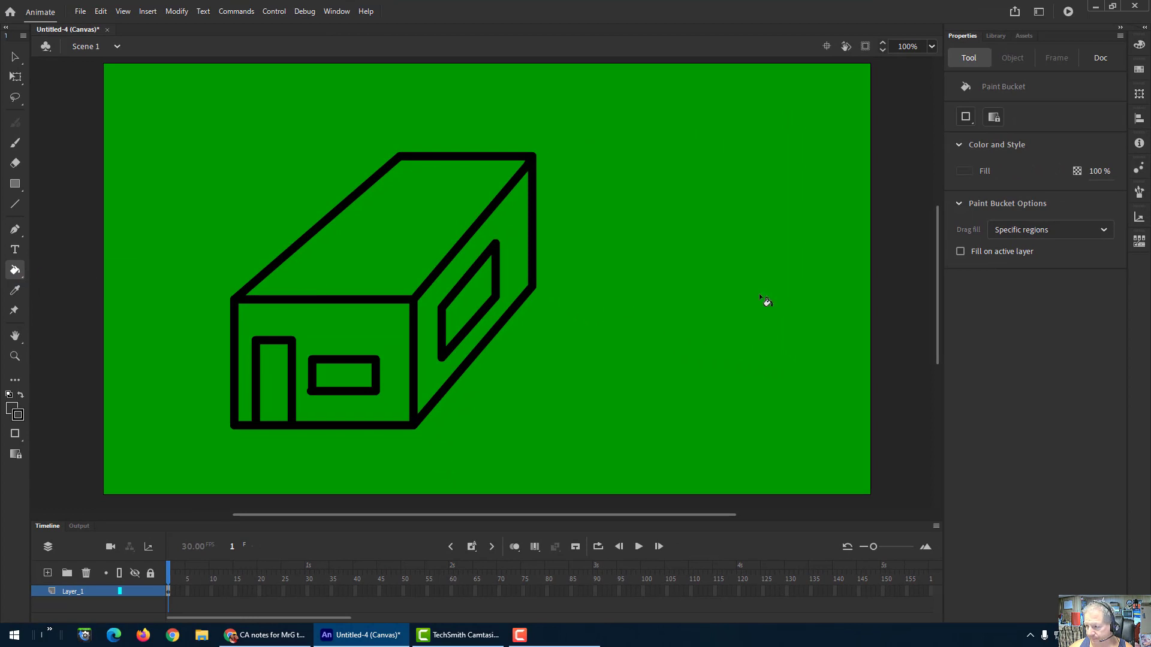
left_click(972, 175)
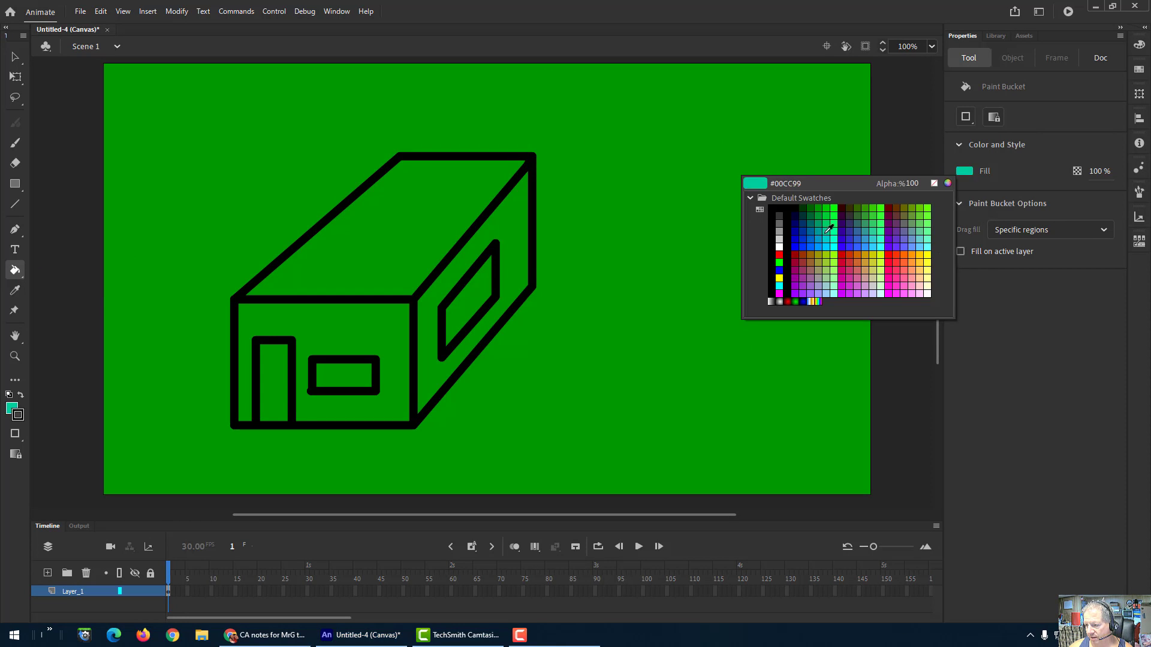
left_click(847, 240)
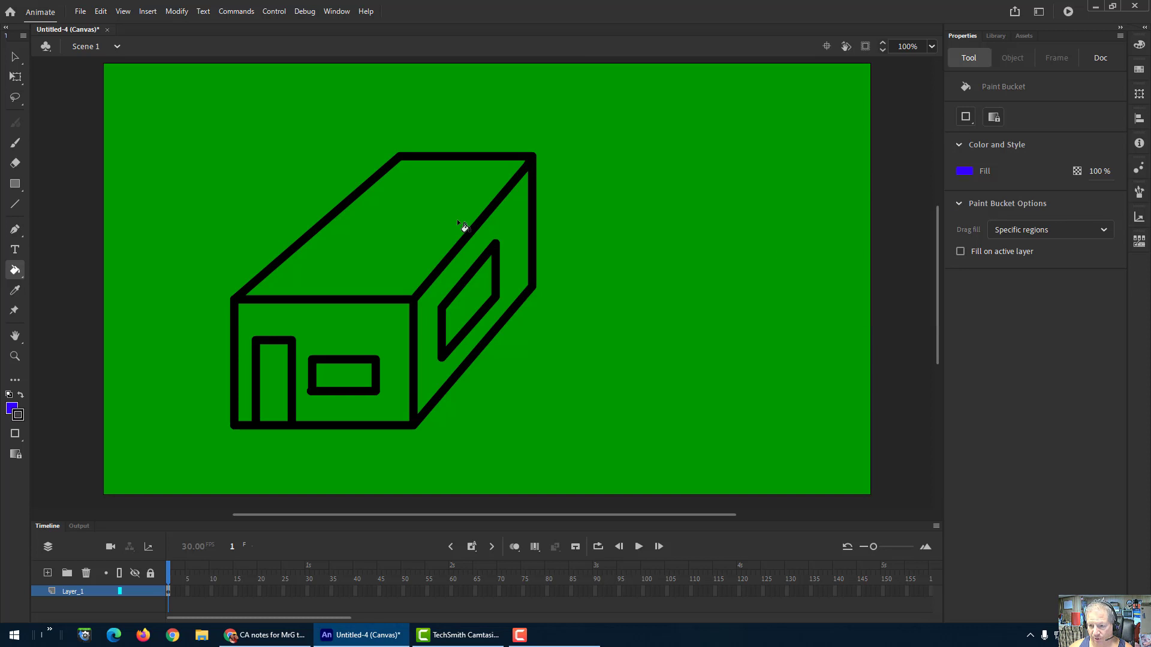
left_click(415, 229)
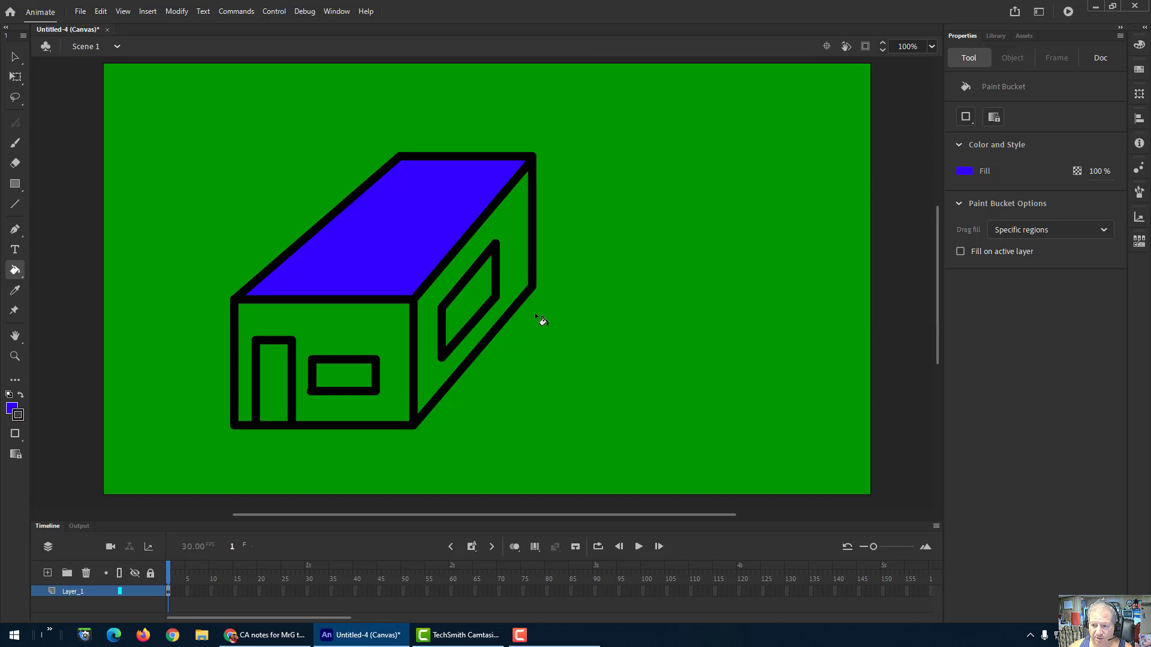
left_click(512, 246)
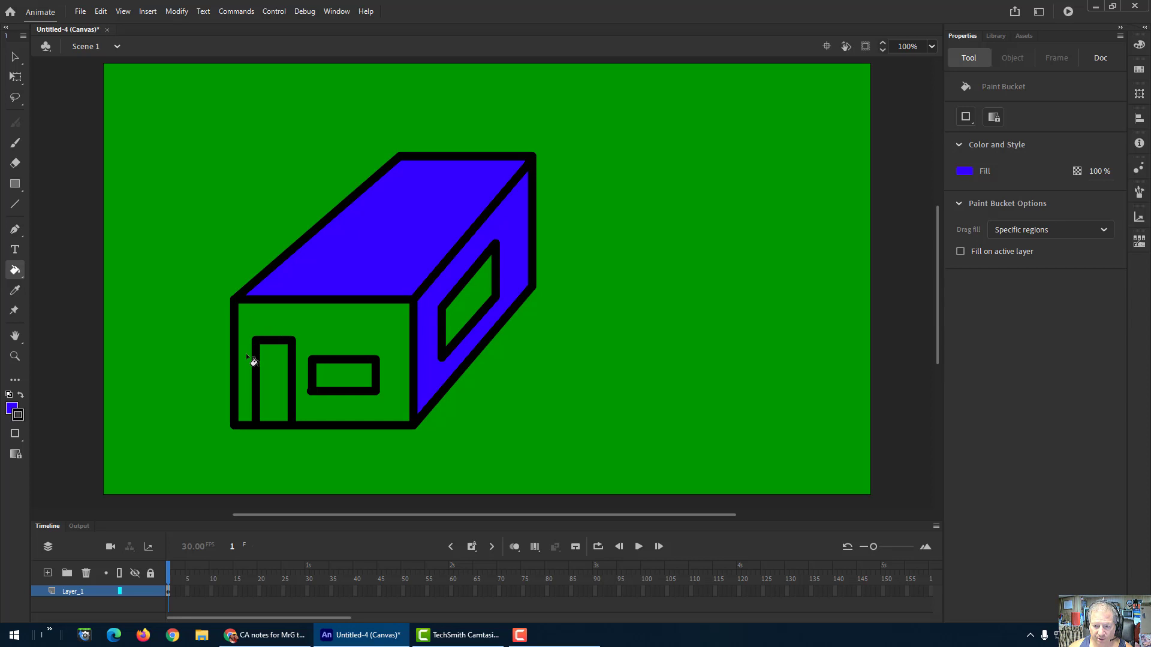
- Try the blue fill in the front window and undo it
left_click(340, 383)
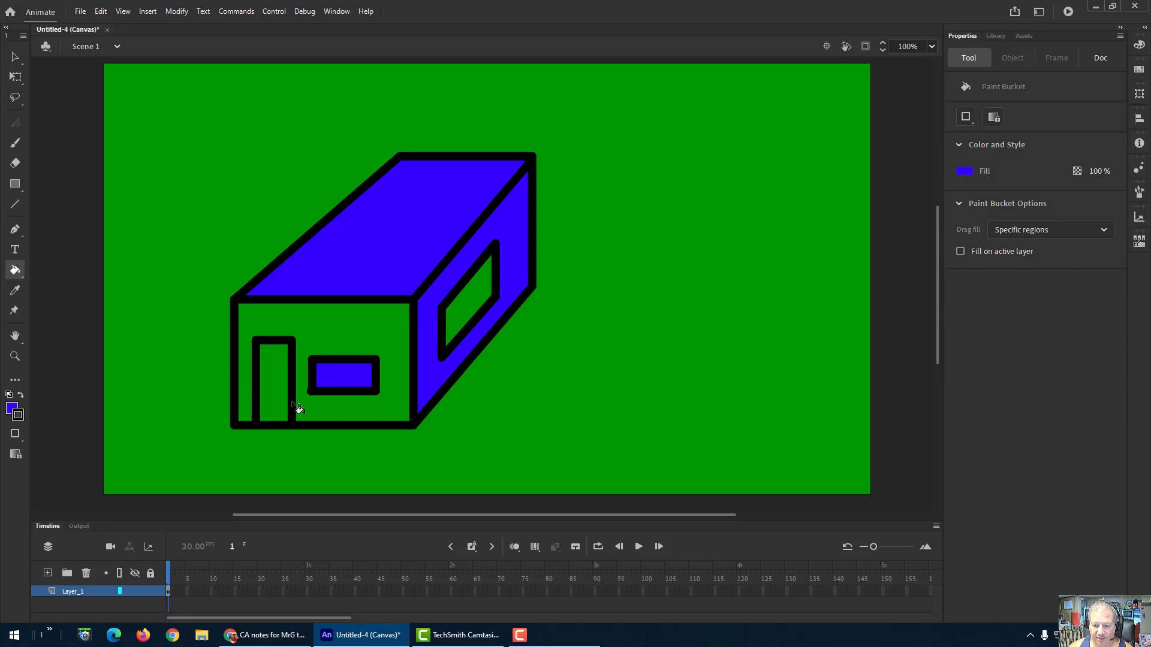
key("ctrl+z")
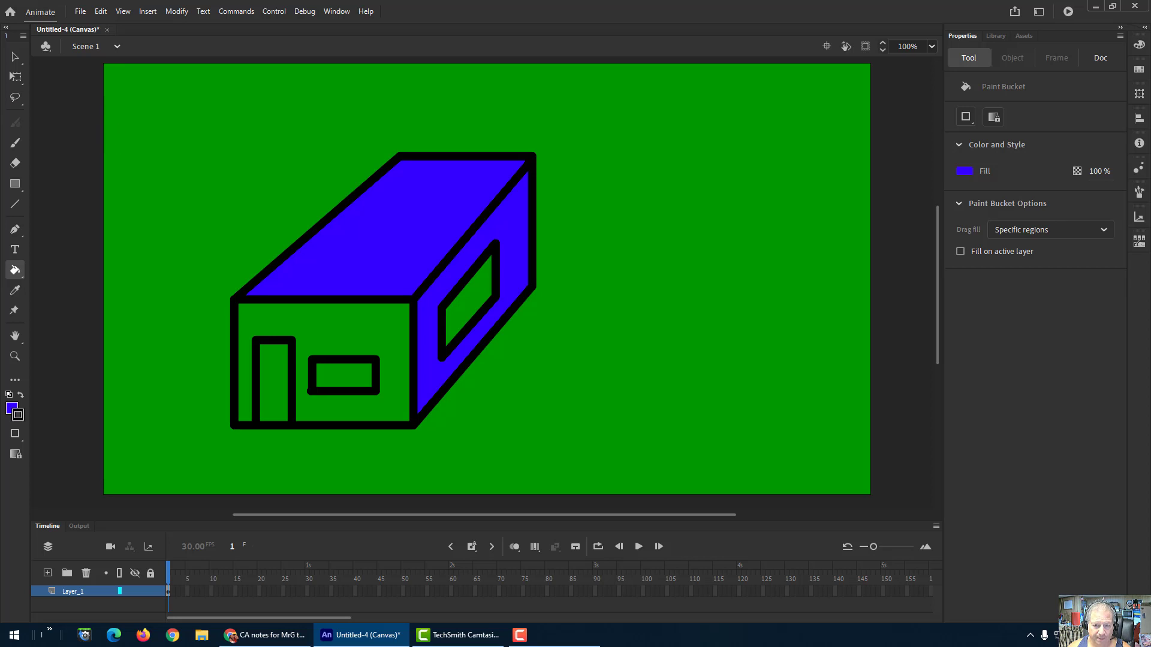
- Delete the whole rectangular window outline from the front face
left_click(15, 60)
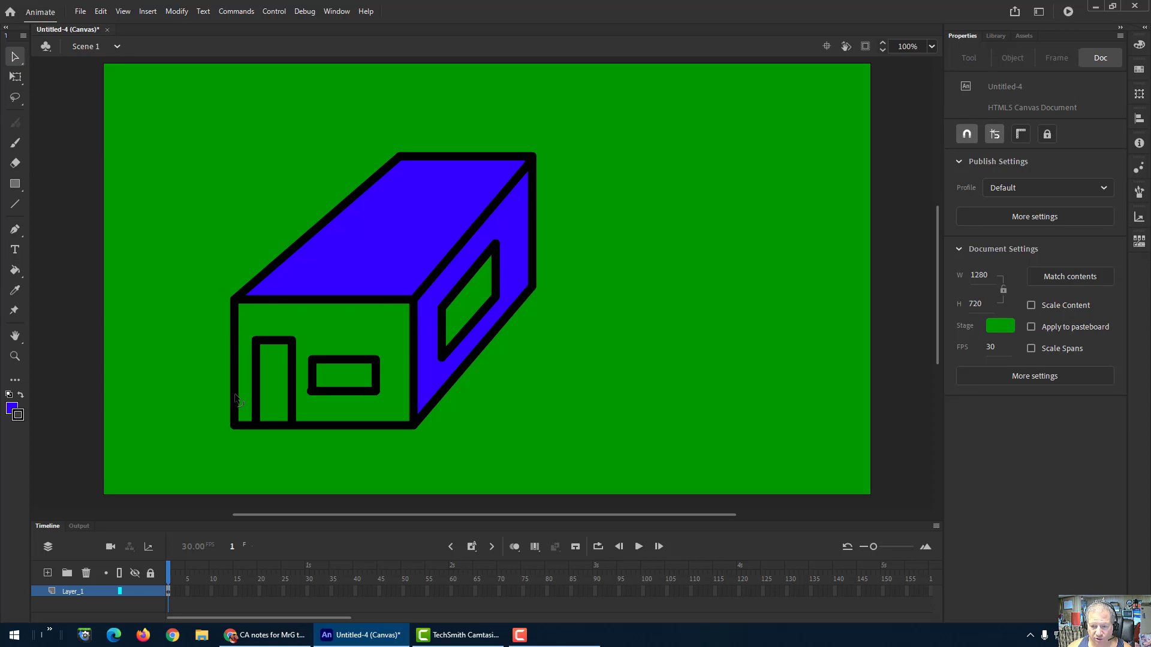
double_click(340, 362)
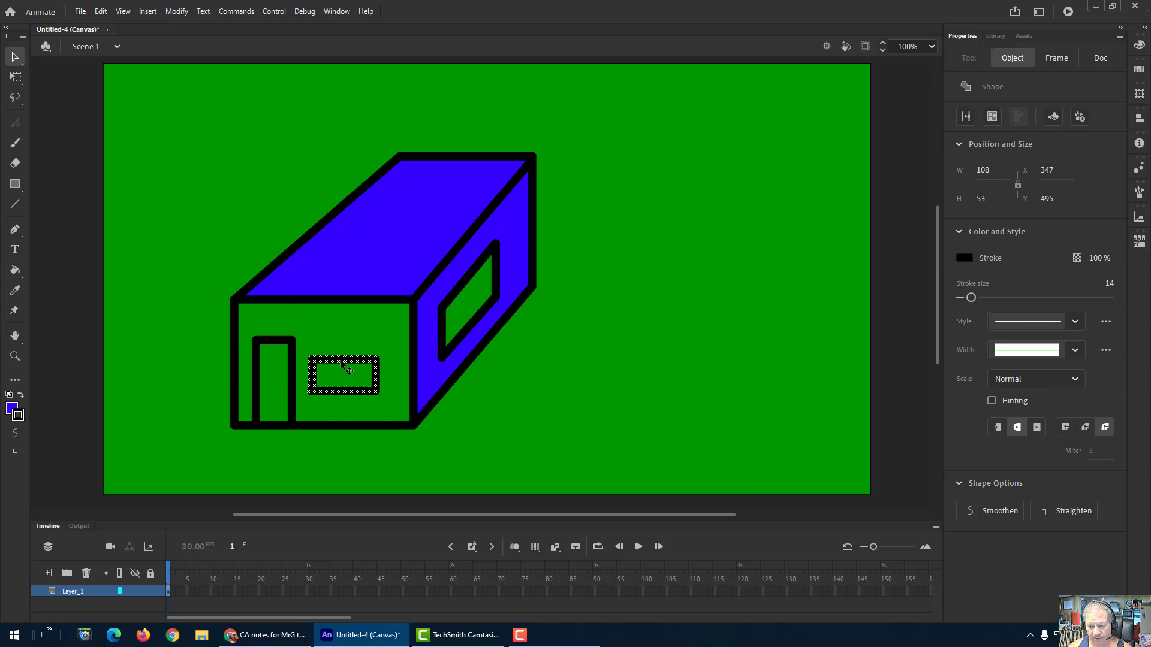
key("Delete")
double_click(292, 384)
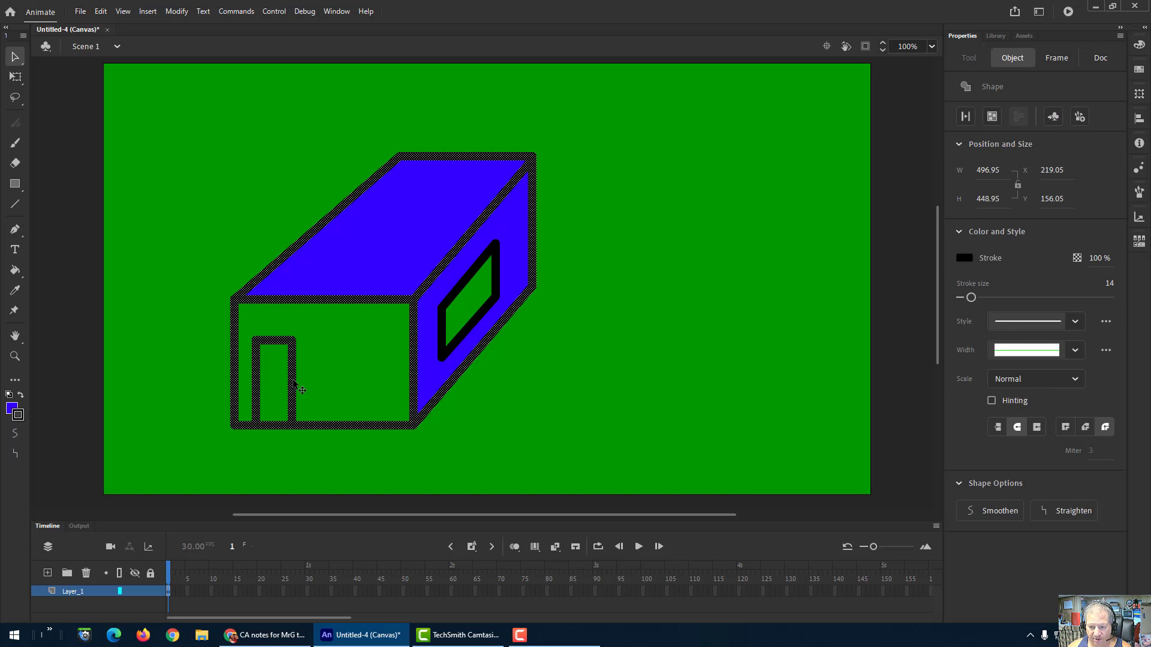
key("Delete")
key("ctrl+z")
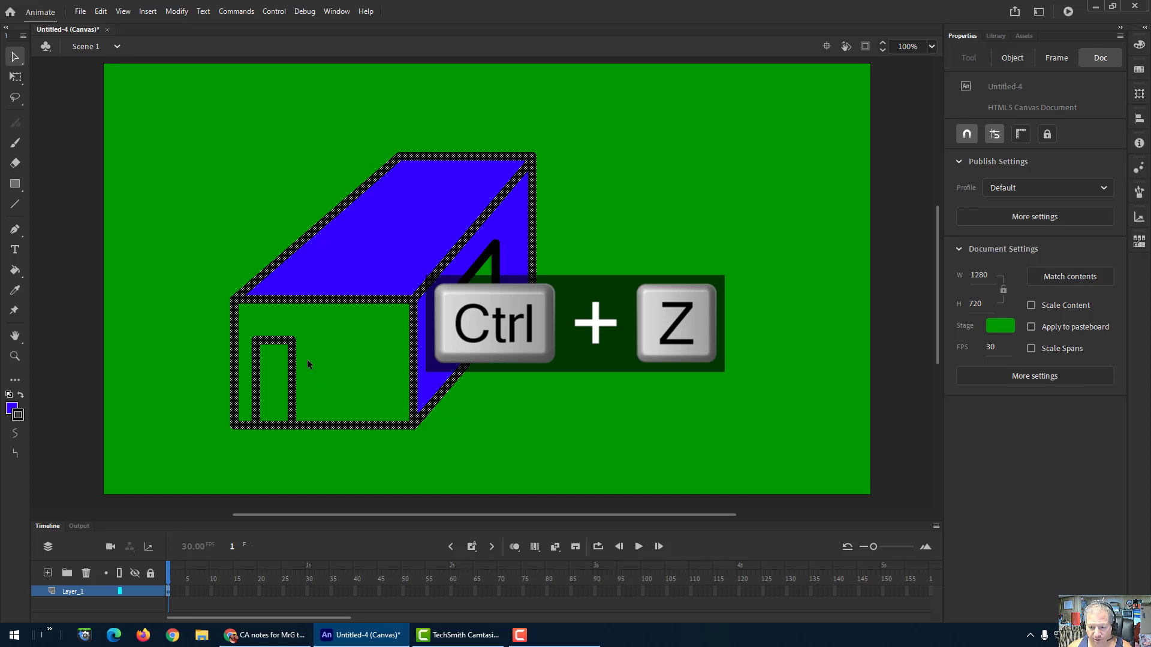
- Delete the three door lines from the front face one at a time
left_click(293, 370)
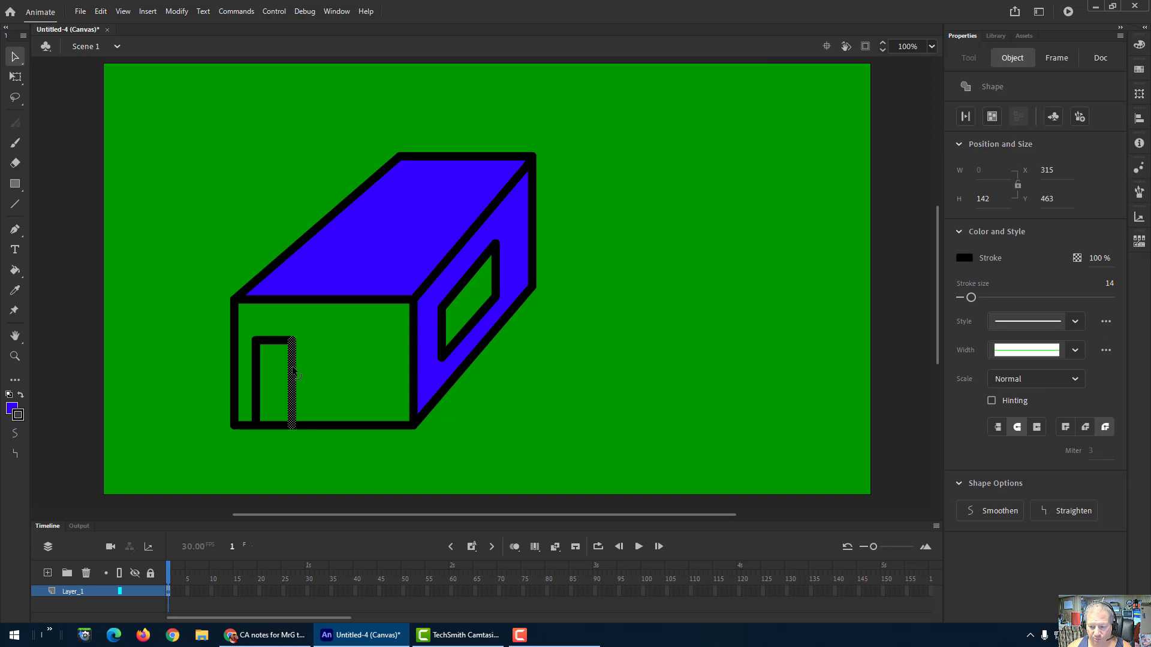
key("Delete")
left_click(282, 344)
key("Delete")
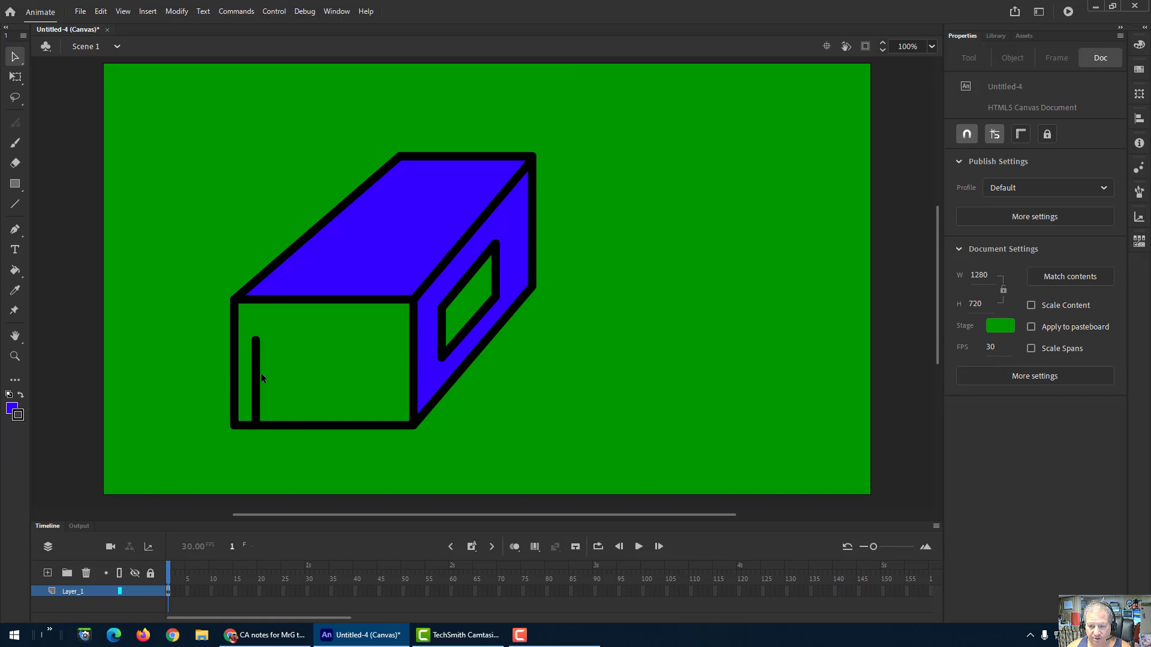
left_click(258, 380)
key("Delete")
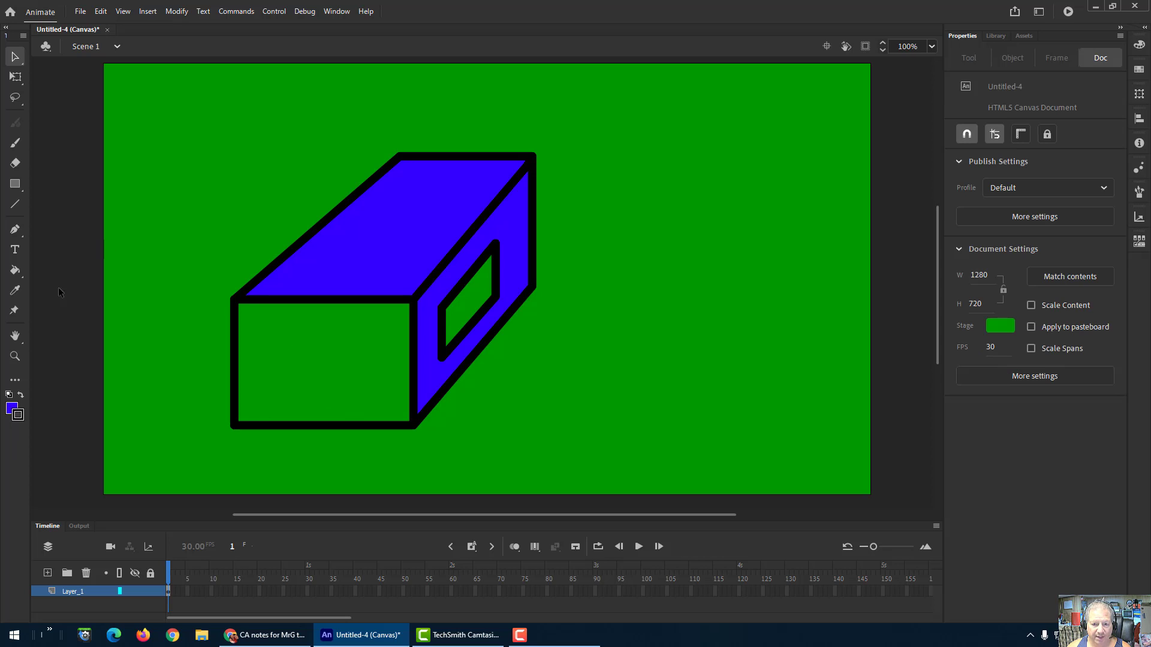
- Delete all four outline edges of the front face, keeping the roof and the side face
left_click(18, 273)
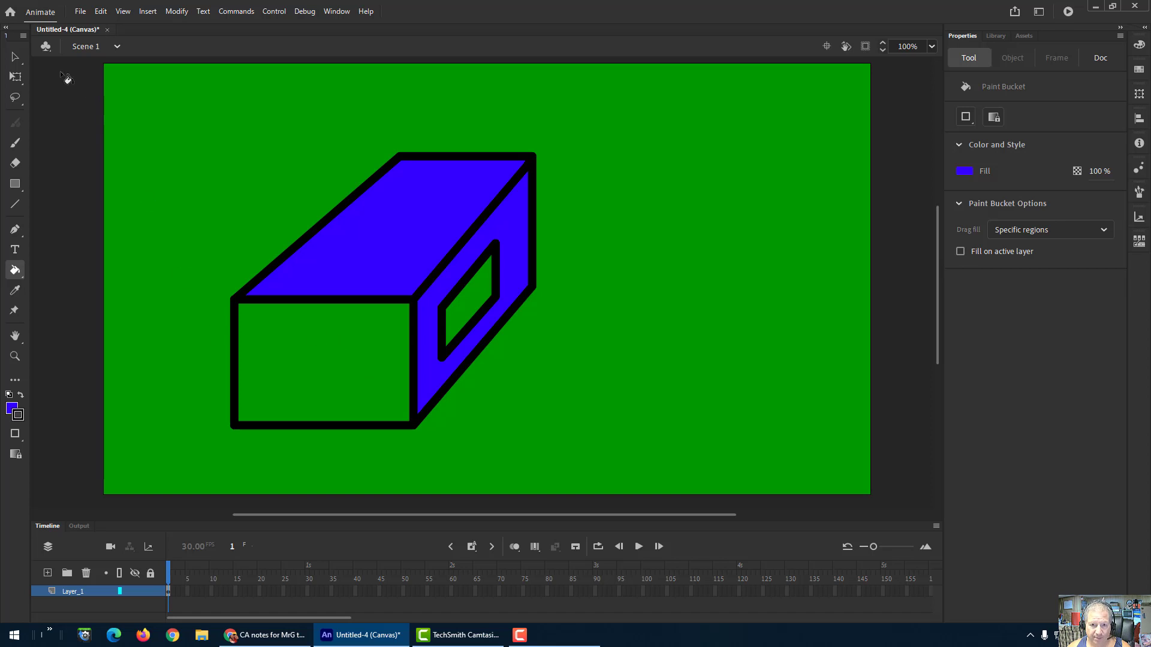
left_click(16, 59)
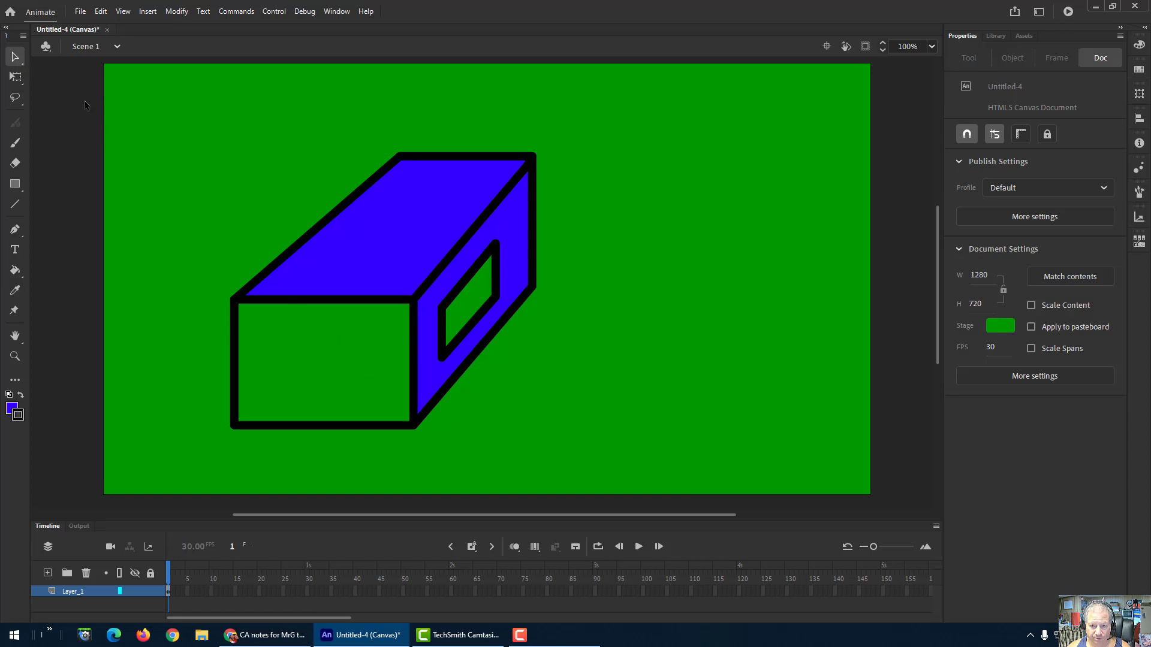
left_click(284, 299)
key("Delete")
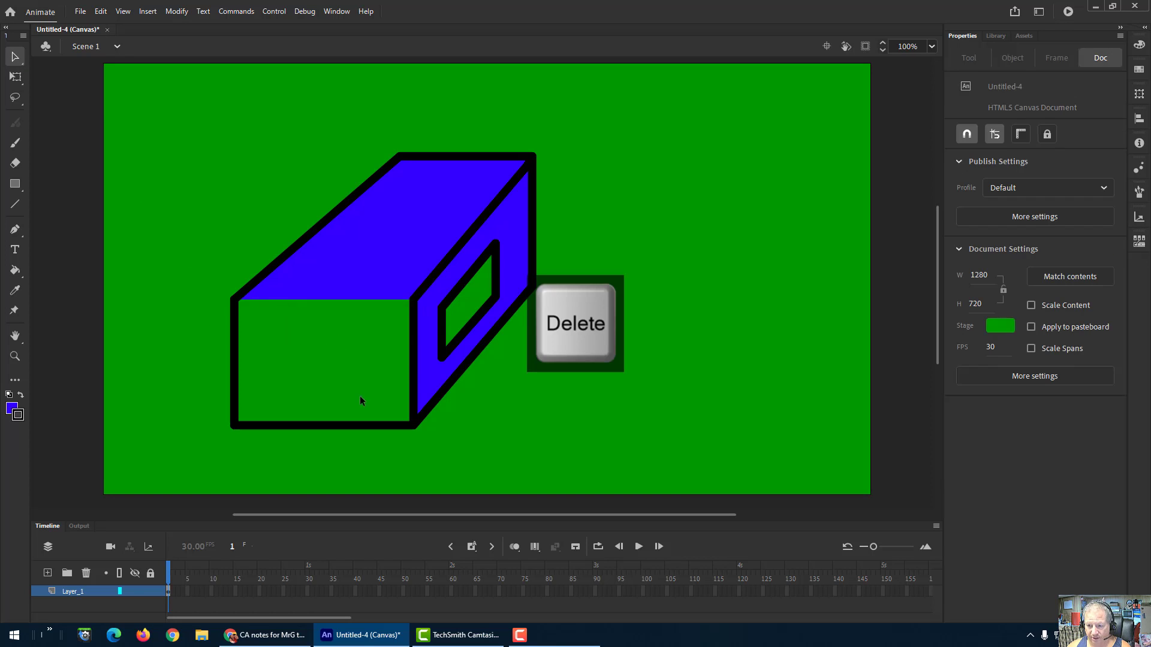
left_click(413, 363)
key("Delete")
left_click(391, 426)
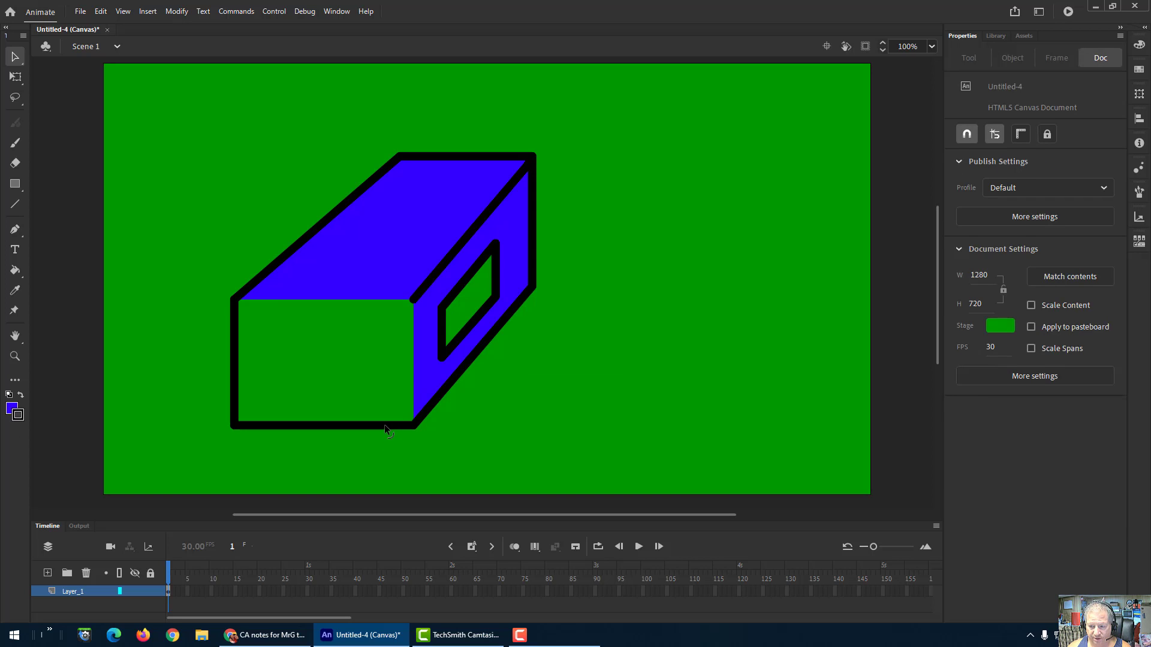
key("Delete")
left_click(235, 390)
key("Delete")
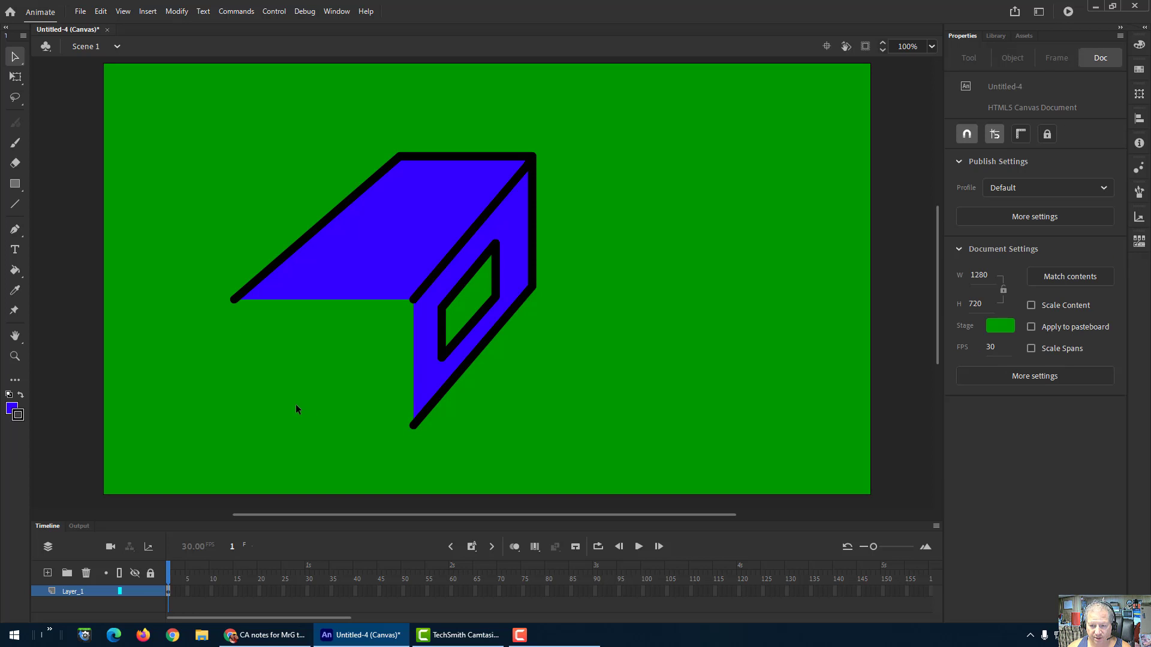
- Redraw the four edges of the front face with the Line tool and fill the closed face with blue
left_click(15, 204)
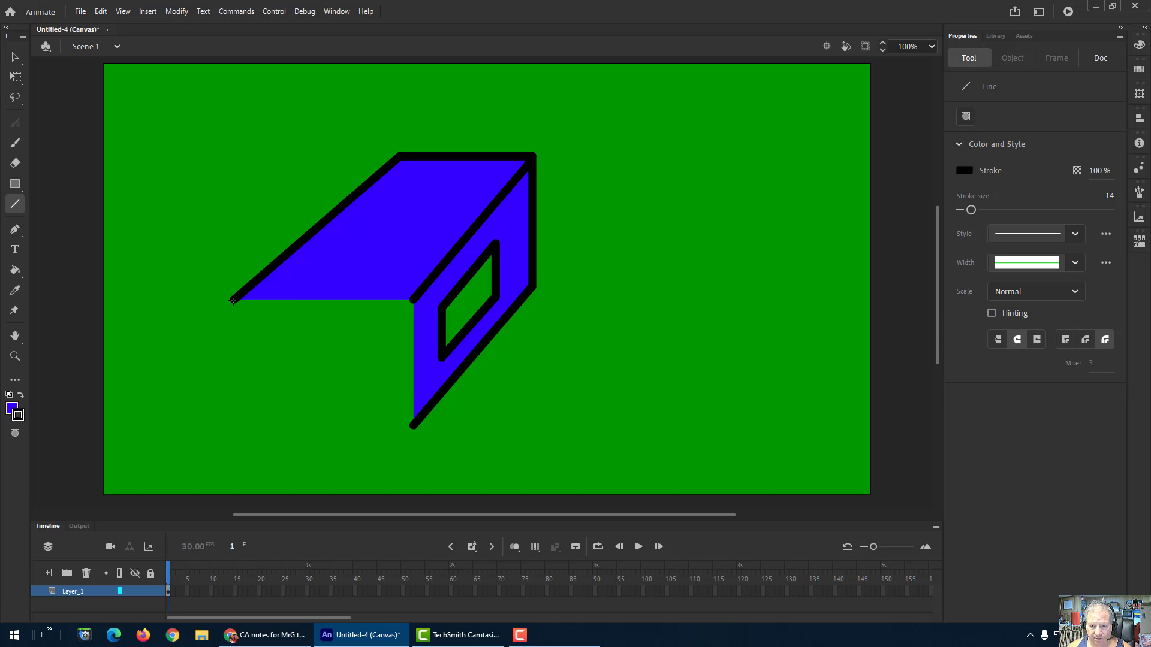
left_click_drag(234, 300, 408, 307)
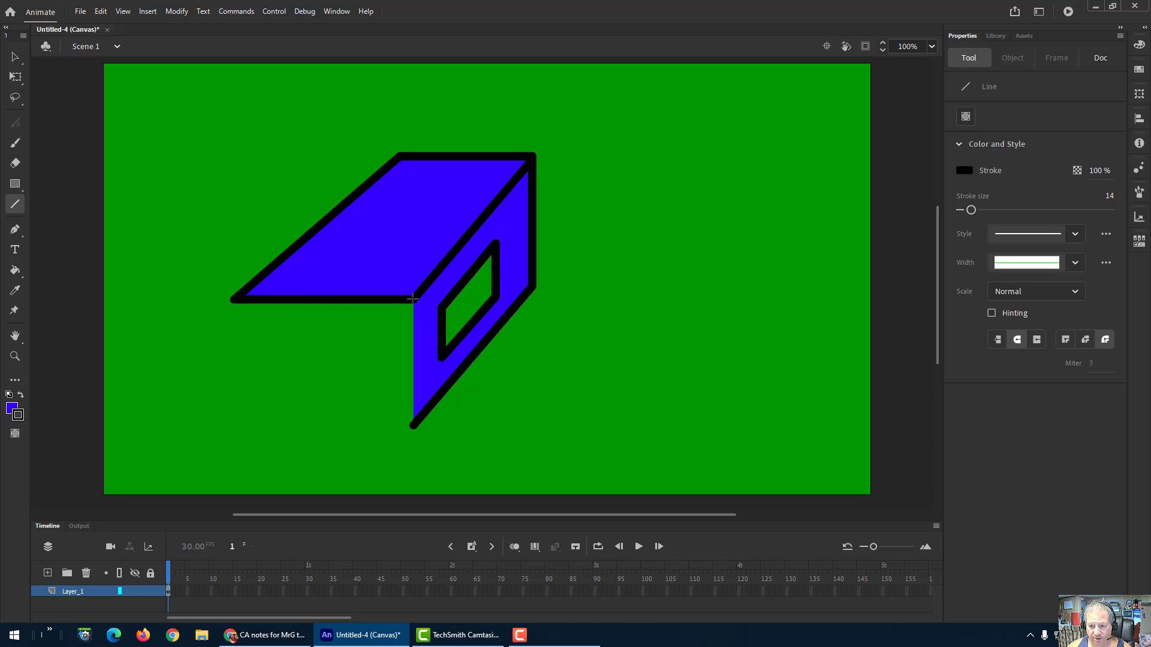
mouse_move(413, 299)
left_mouse_down()
mouse_move(414, 424)
mouse_move(231, 423)
left_mouse_up()
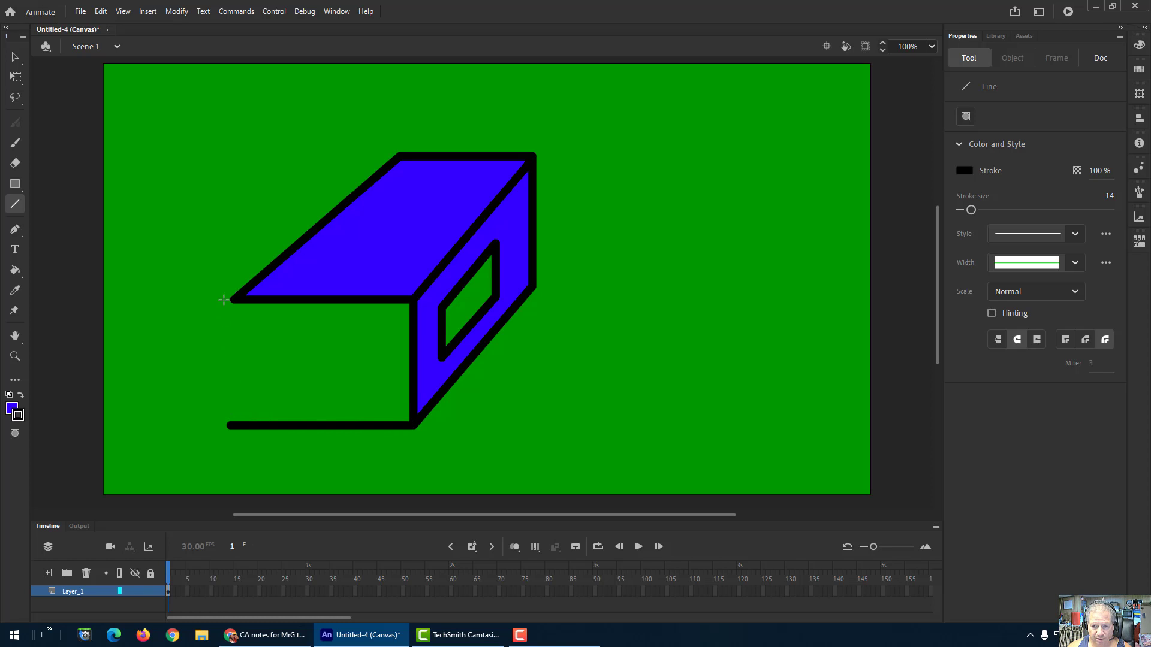
left_click_drag(233, 299, 212, 425)
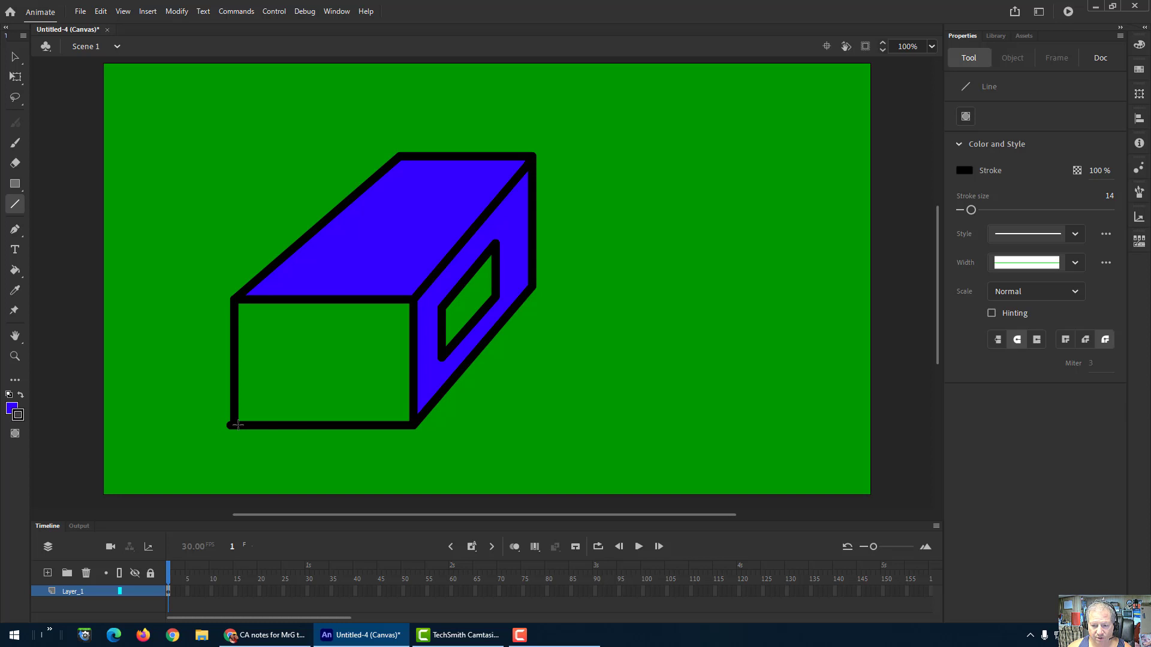
left_click(16, 271)
left_click(314, 338)
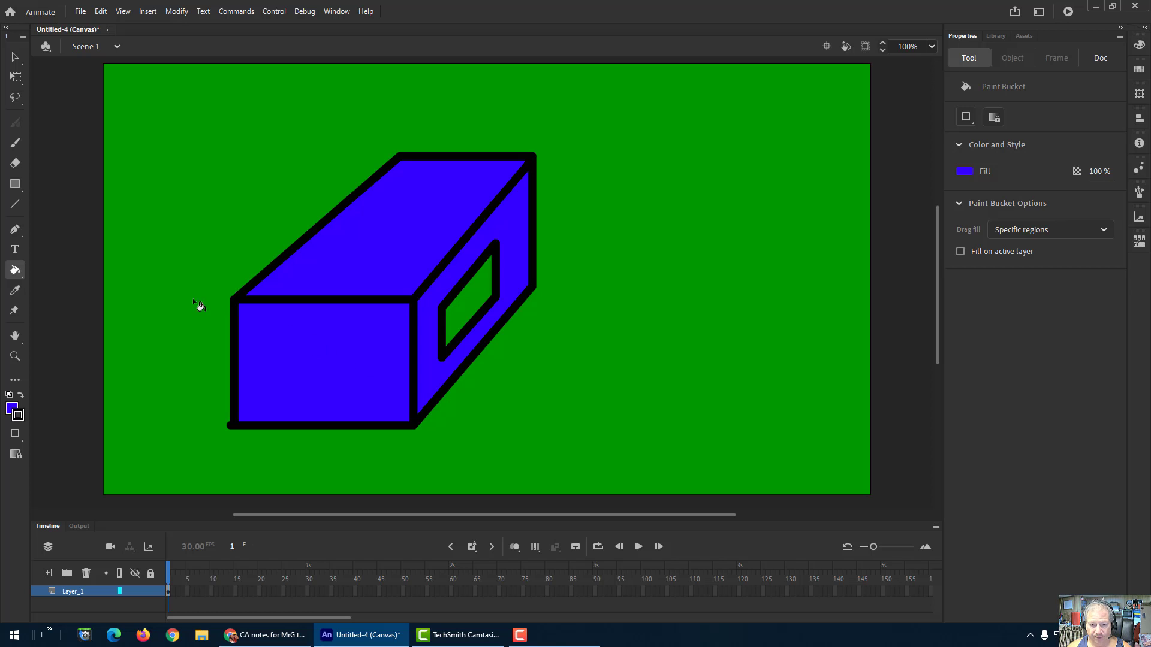
- Draw a door from three connected lines rising from the bottom edge, near the left end of the blue front face
left_click(14, 205)
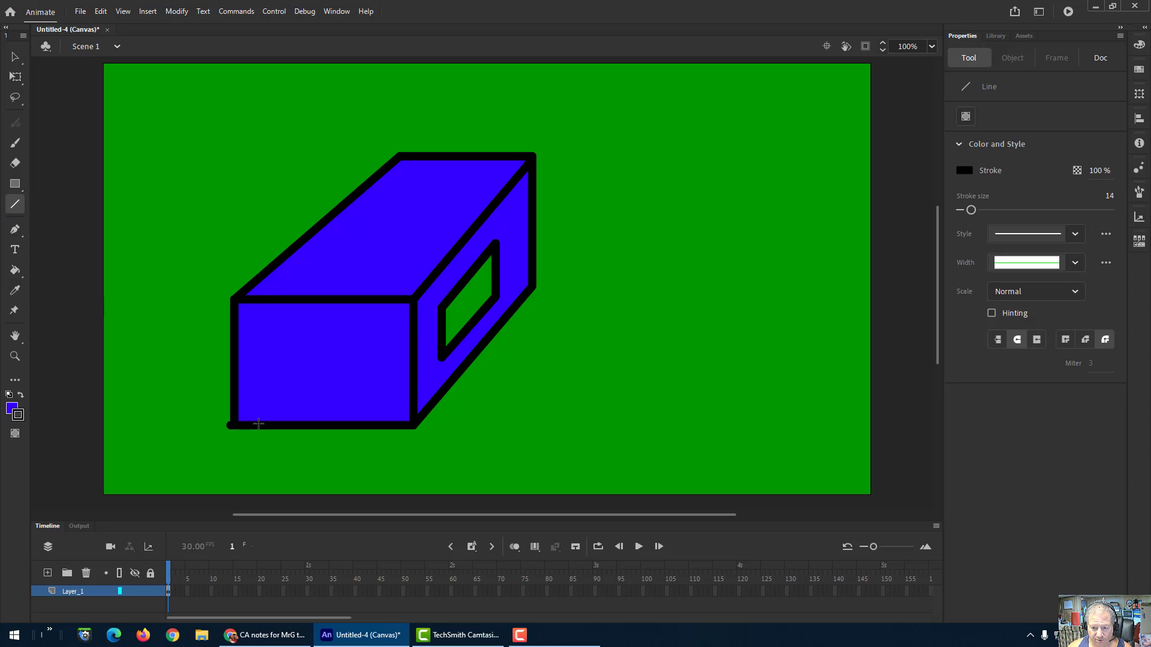
mouse_move(258, 425)
left_mouse_down()
mouse_move(261, 343)
mouse_move(305, 344)
mouse_move(305, 423)
left_mouse_up()
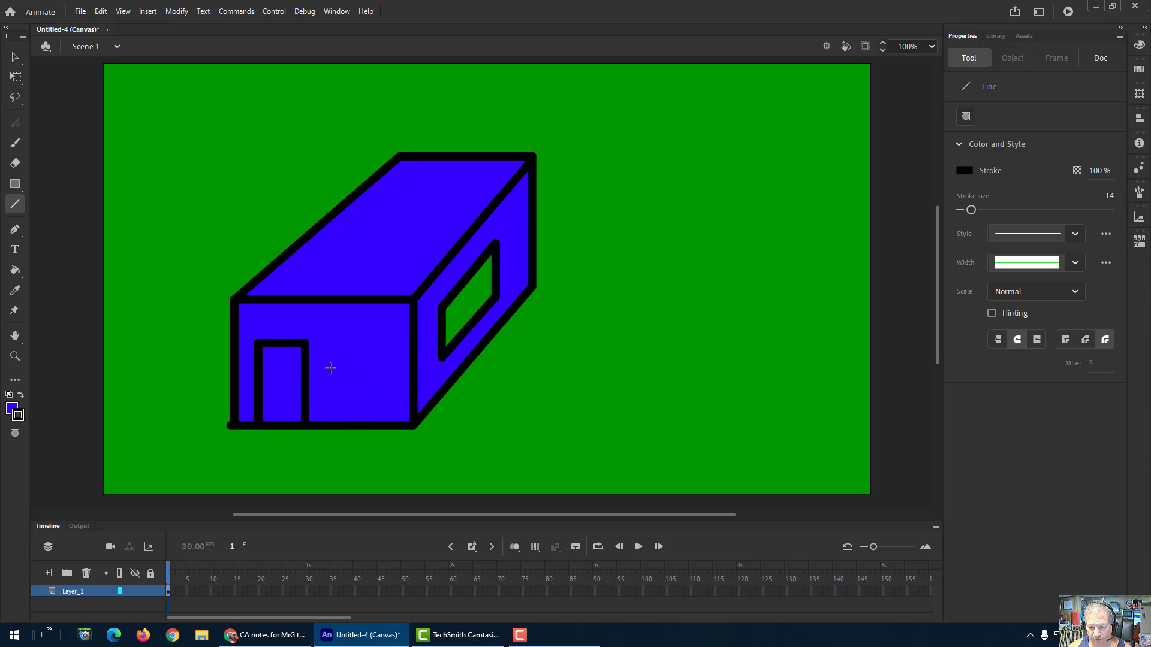
- Draw a small rectangular window from connected lines on the front face, beside the door
mouse_move(329, 360)
left_mouse_down()
mouse_move(385, 361)
mouse_move(386, 385)
mouse_move(332, 387)
mouse_move(329, 361)
left_mouse_up()
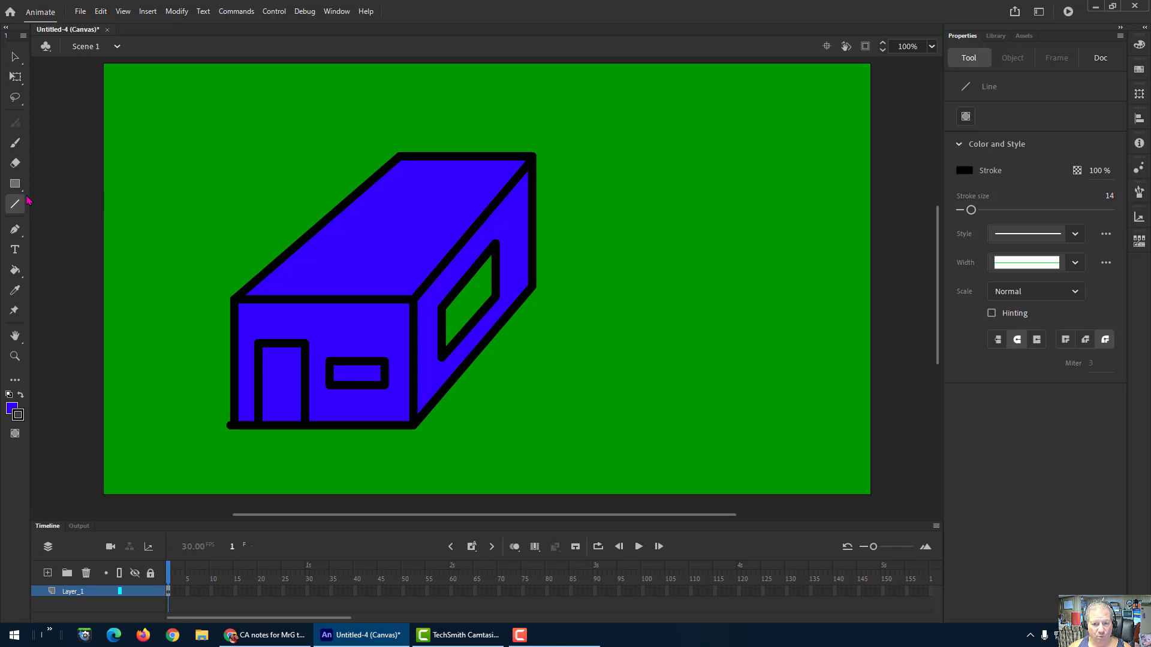
- Fill the side window and the door with white using the Paint Bucket, undoing the fill attempted on the front window
left_click(15, 270)
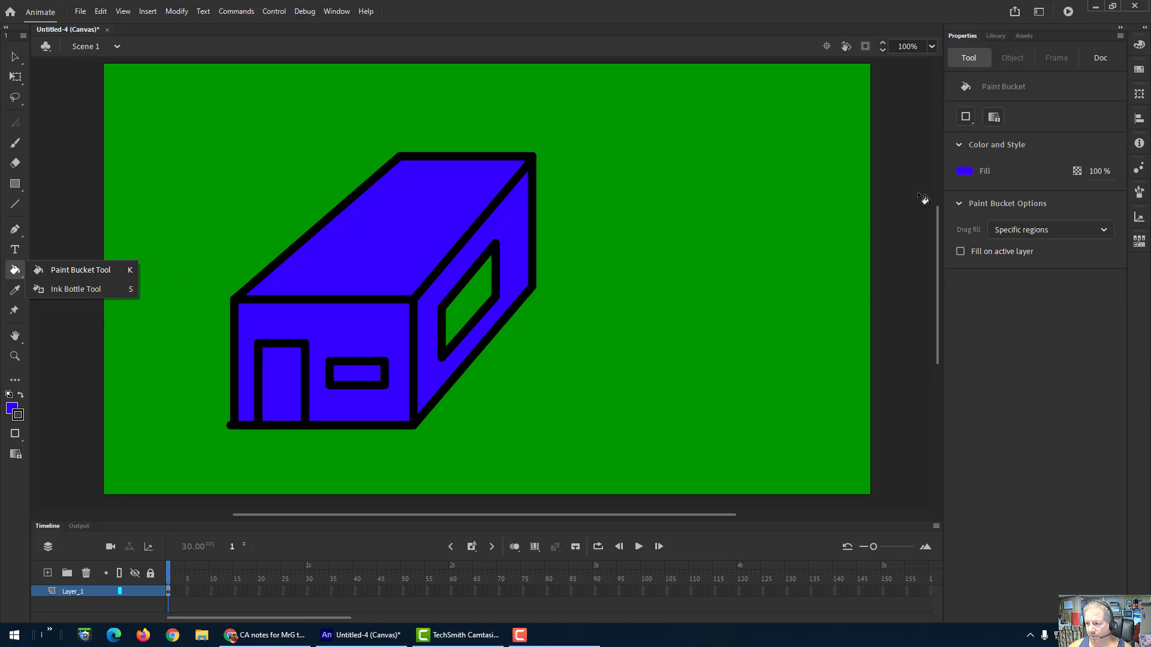
left_click(964, 172)
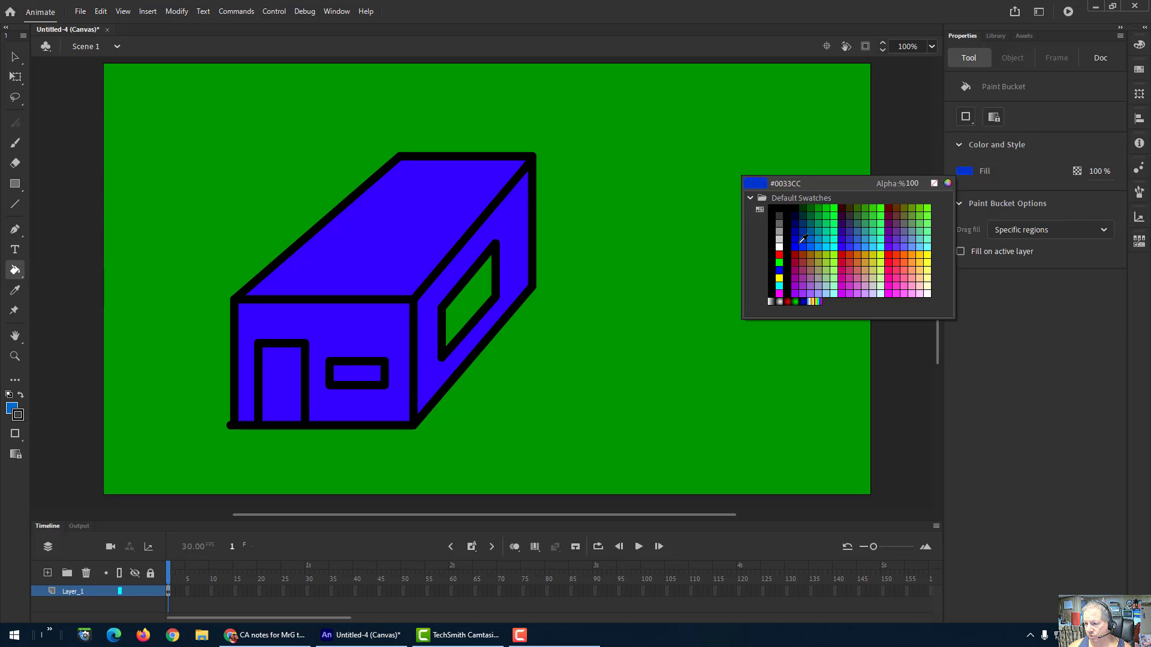
left_click(779, 246)
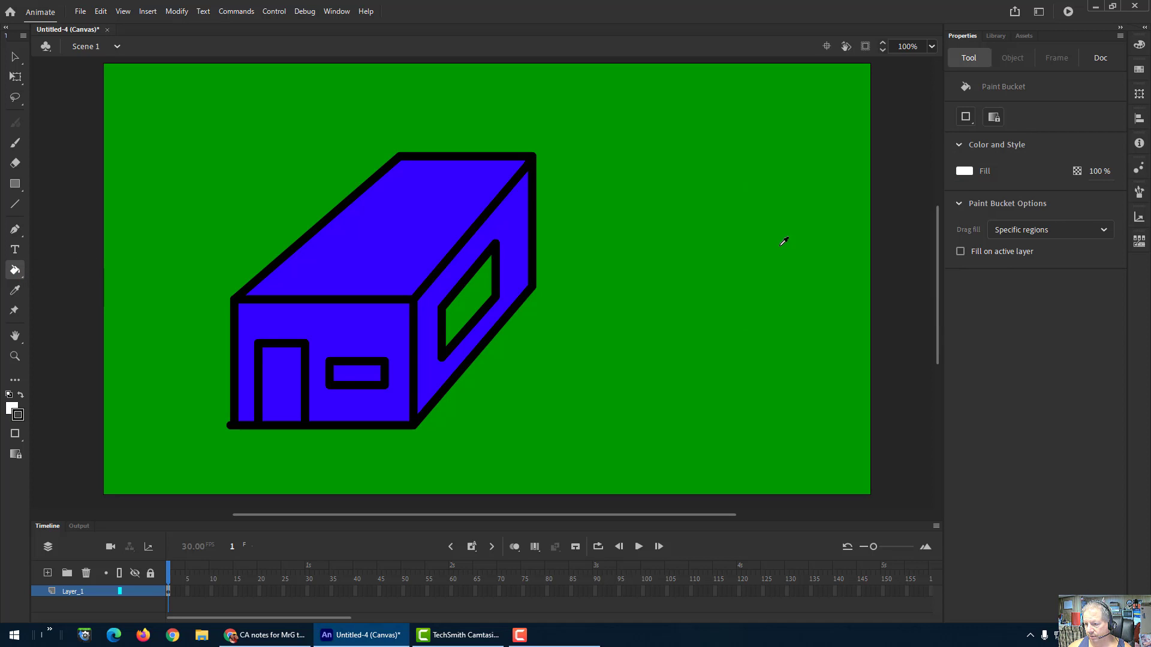
left_click(467, 306)
left_click_drag(360, 376, 356, 383)
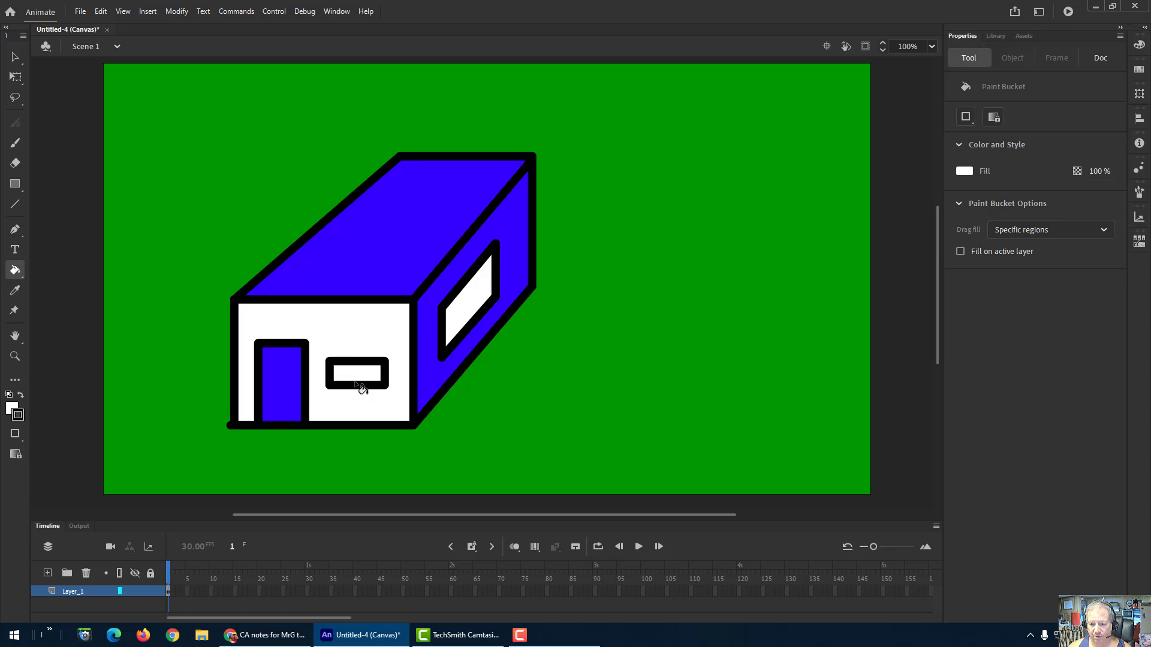
key("ctrl+z")
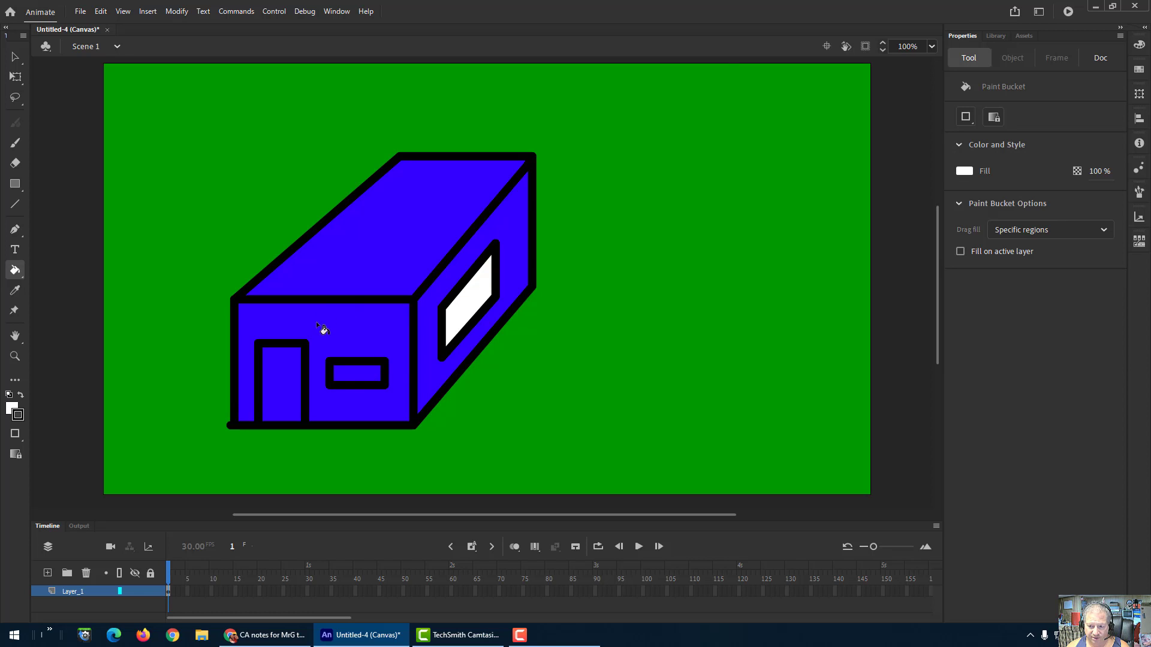
left_click(292, 376)
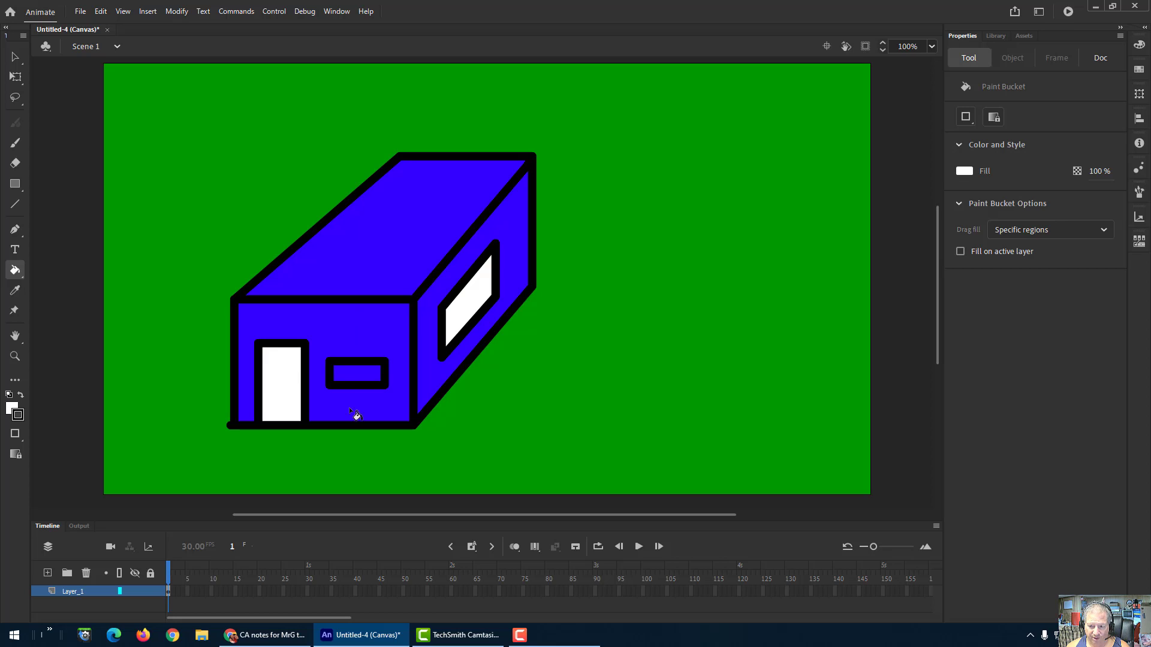
- Try again to fill the line-drawn front window with white, and undo that fill
left_click(358, 377)
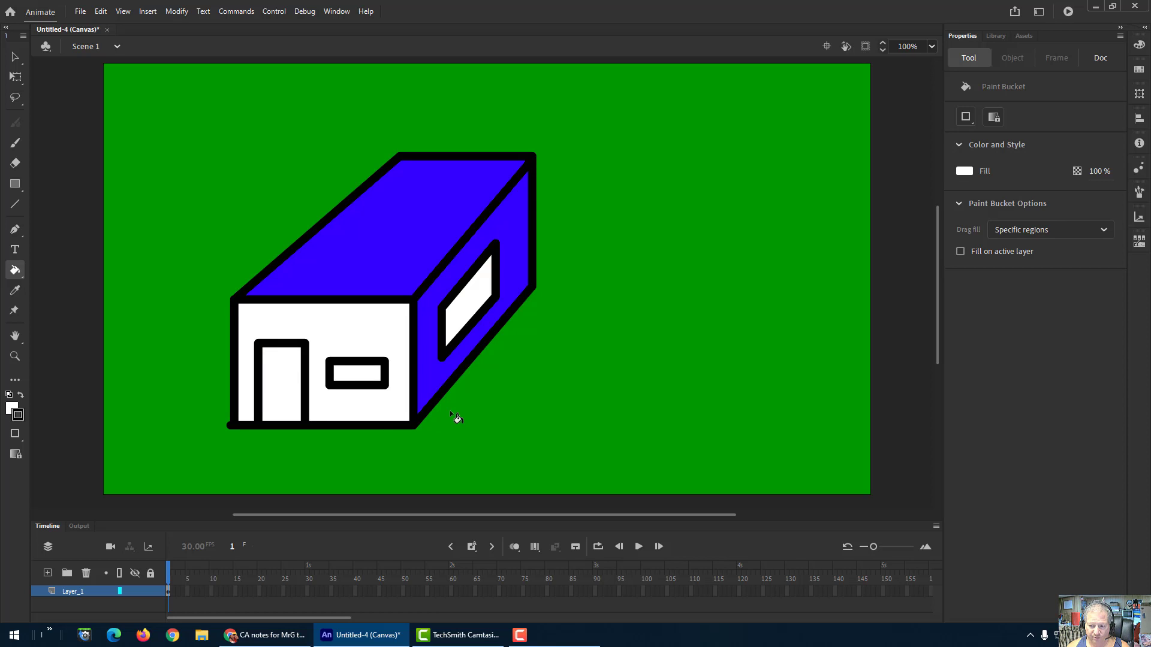
key("ctrl+z")
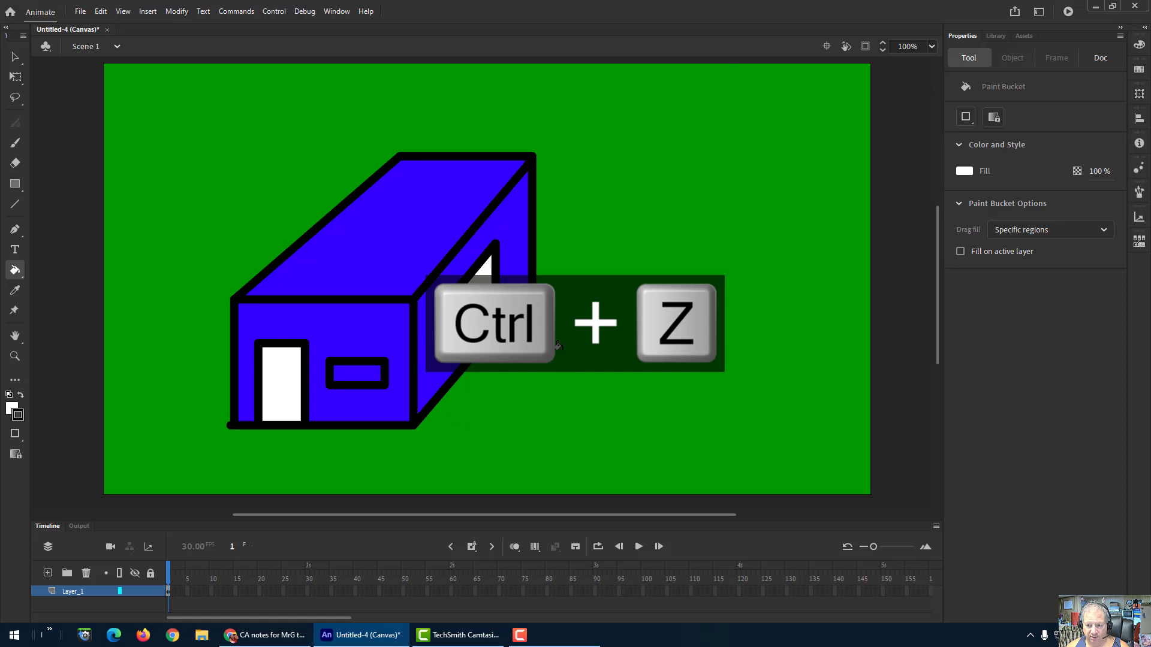
- Delete the outline lines of the front window, keeping the door and the blue face
left_click(15, 57)
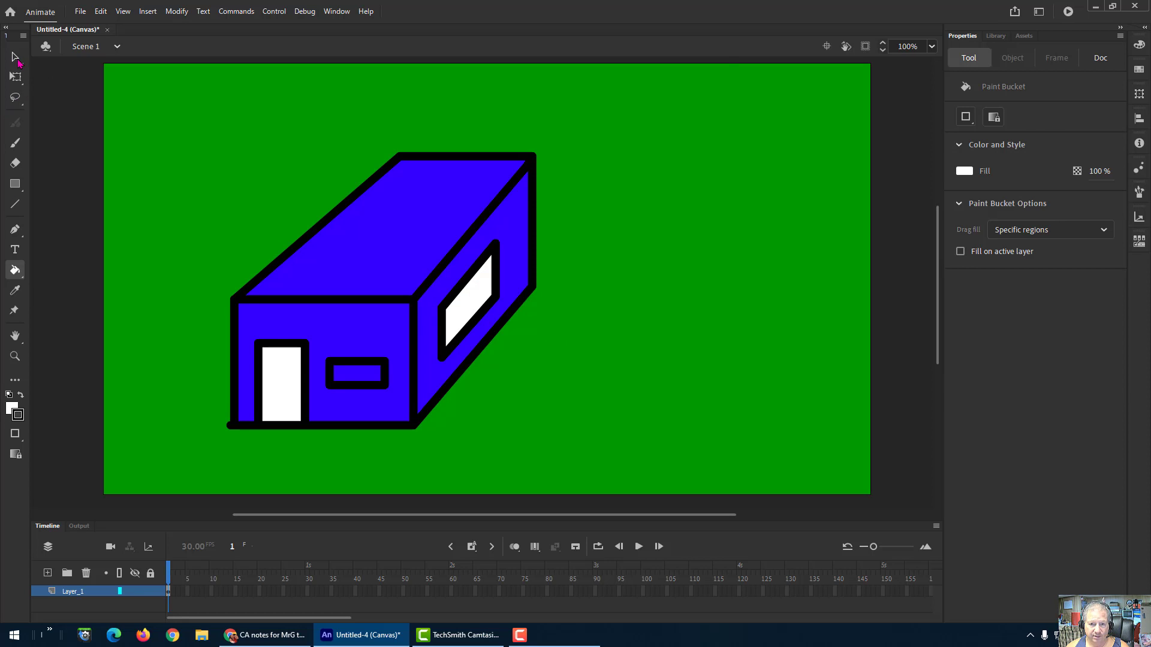
left_click(361, 366)
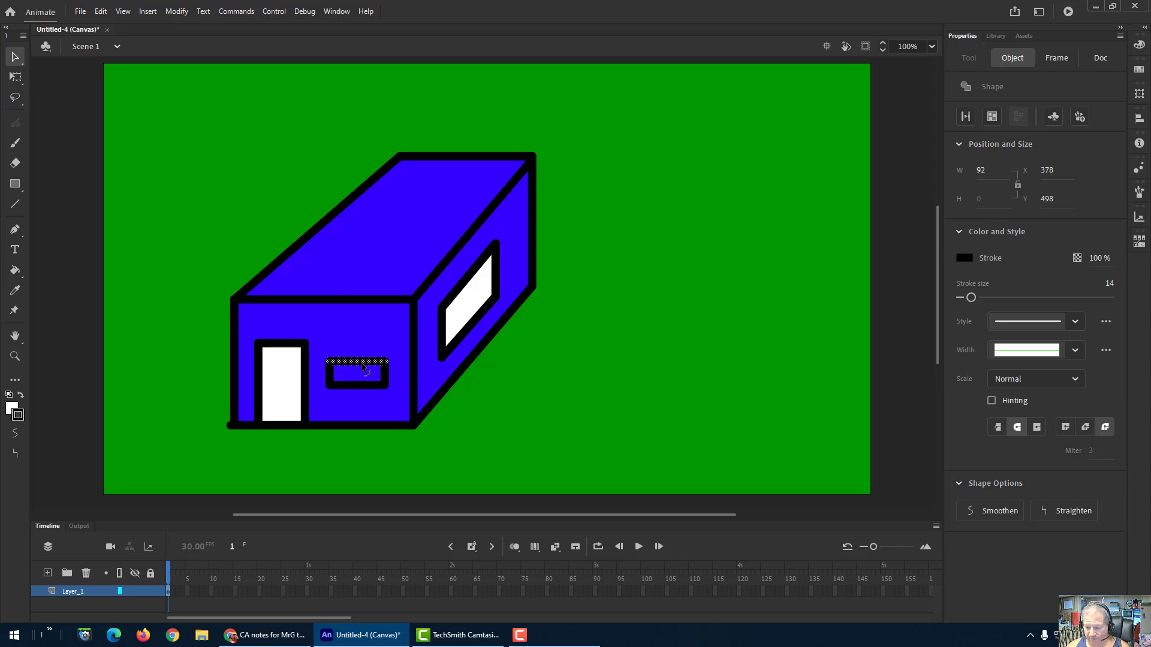
key("Delete")
left_click(365, 386)
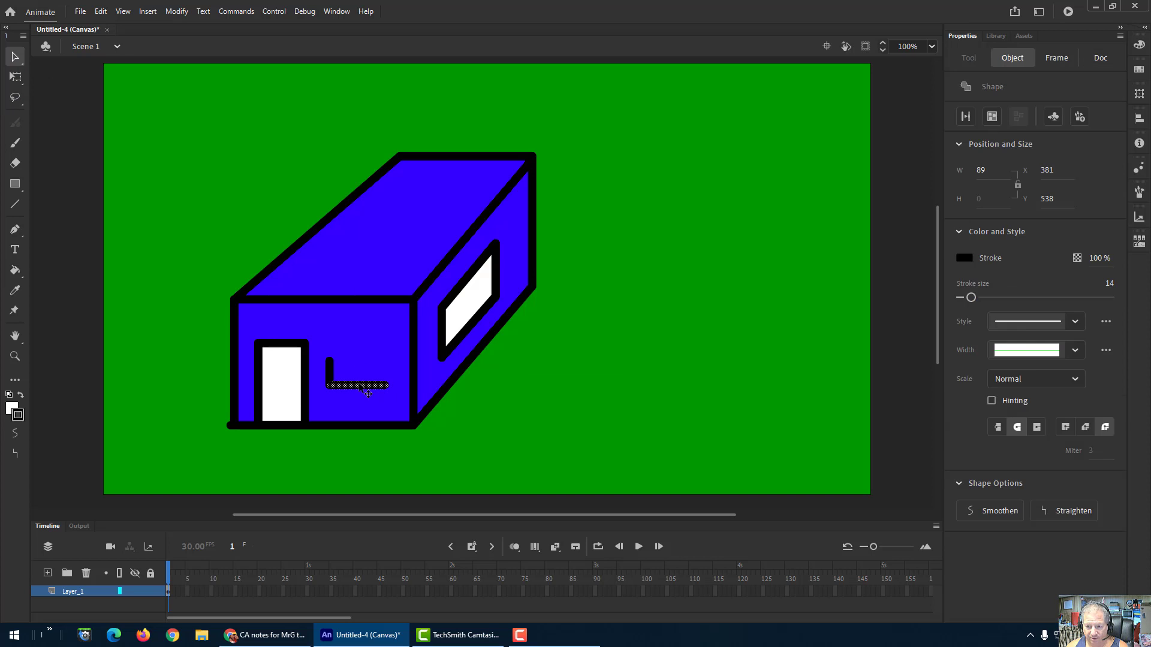
key("Delete")
left_click(330, 373)
key("Delete")
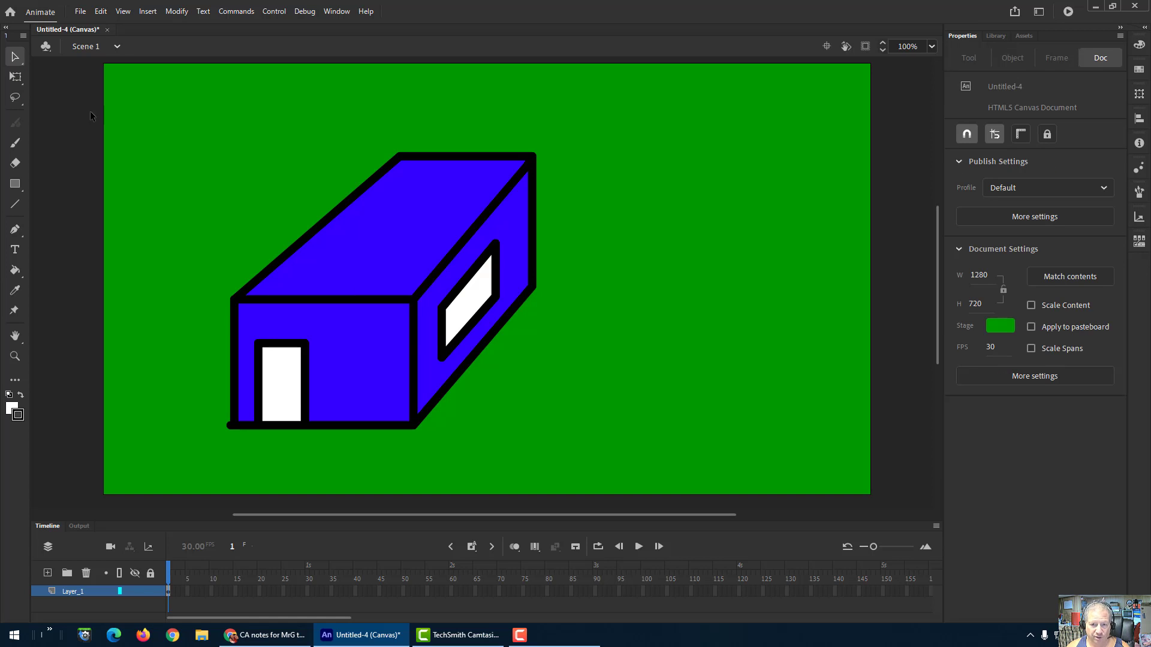
- Draw a white window with a black size-14 outline beside the door on the front face using the Rectangle tool
left_click(15, 184)
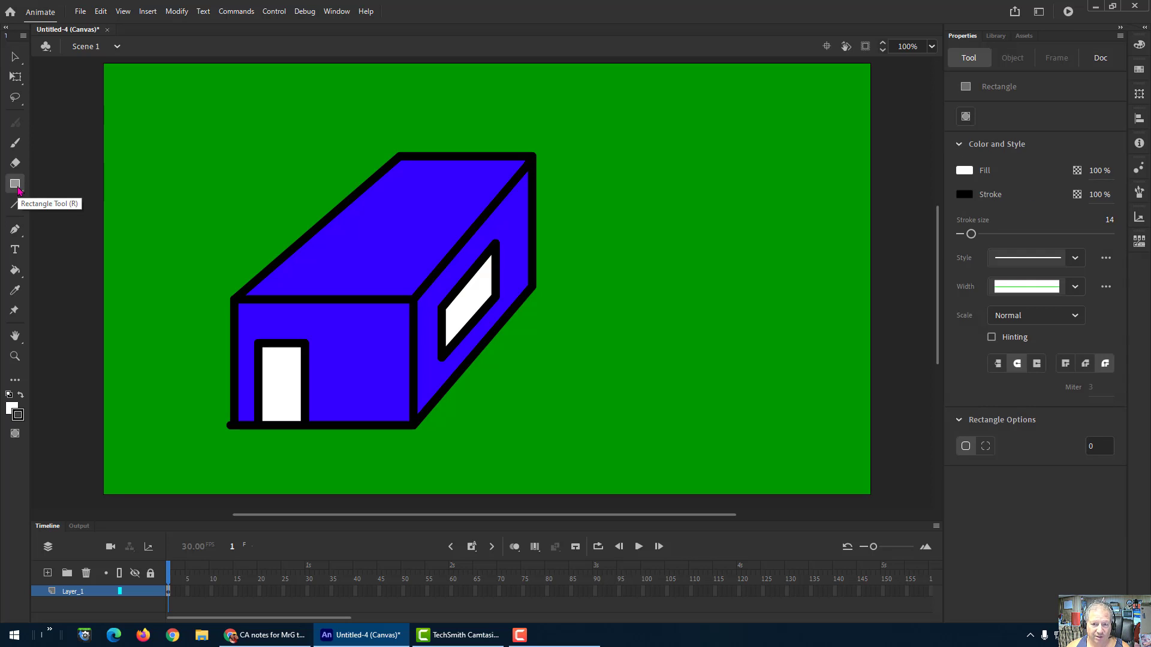
left_click(18, 190)
left_click(63, 184)
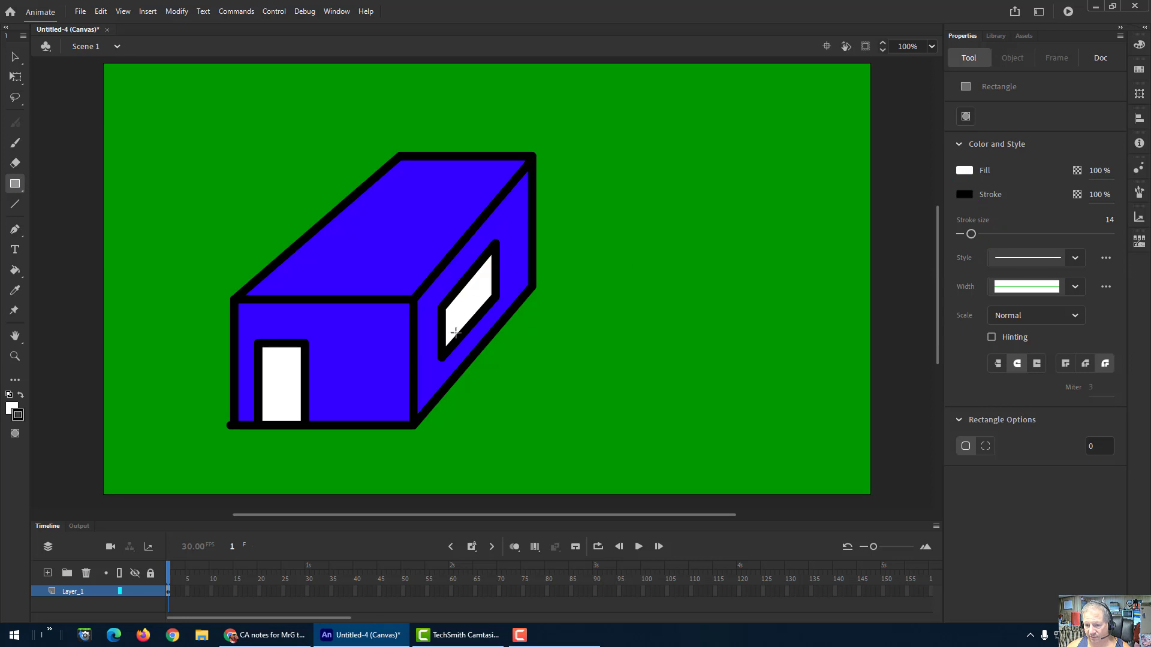
mouse_move(325, 359)
left_mouse_down()
mouse_move(390, 379)
mouse_move(391, 390)
left_mouse_up()
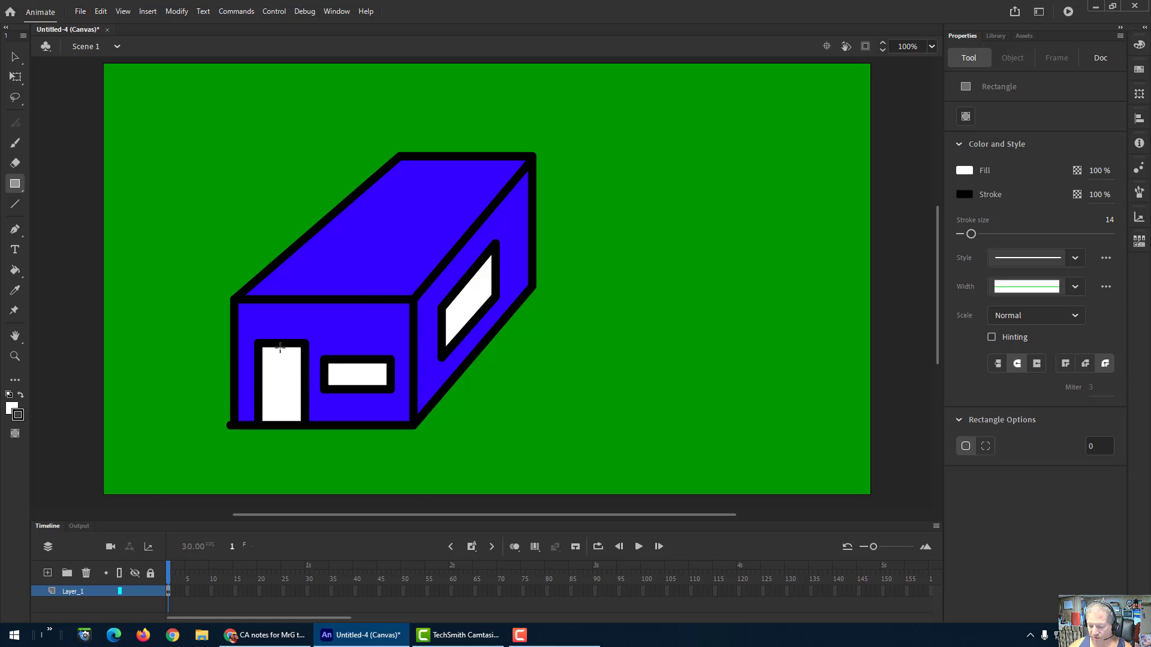
- Set up the Oval tool with a red stroke and a black fill for a doorknob
key("ctrl+equal")
key("ctrl+equal")
left_click_drag(308, 398, 632, 192)
left_click_drag(424, 347, 502, 357)
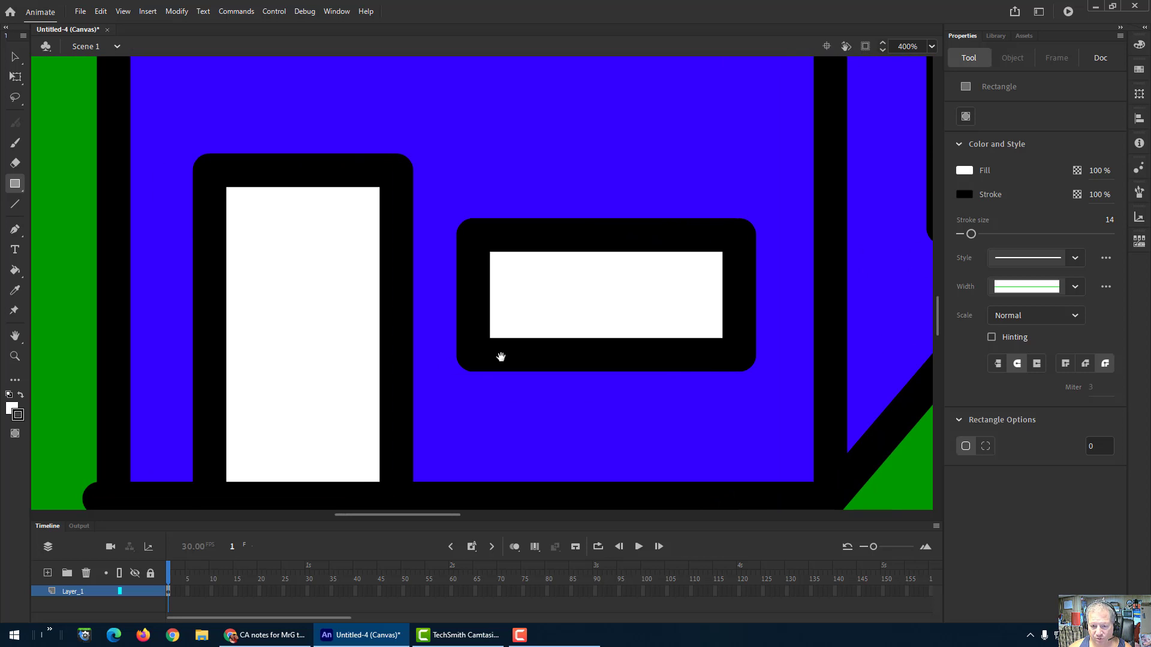
left_click(16, 185)
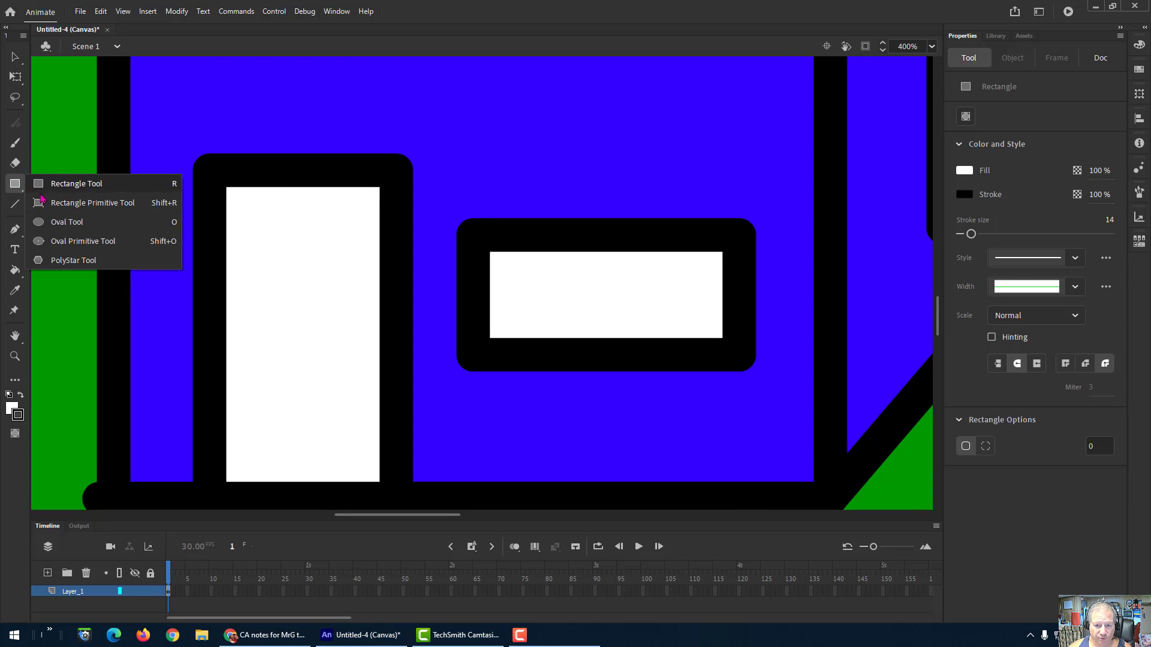
left_click(60, 222)
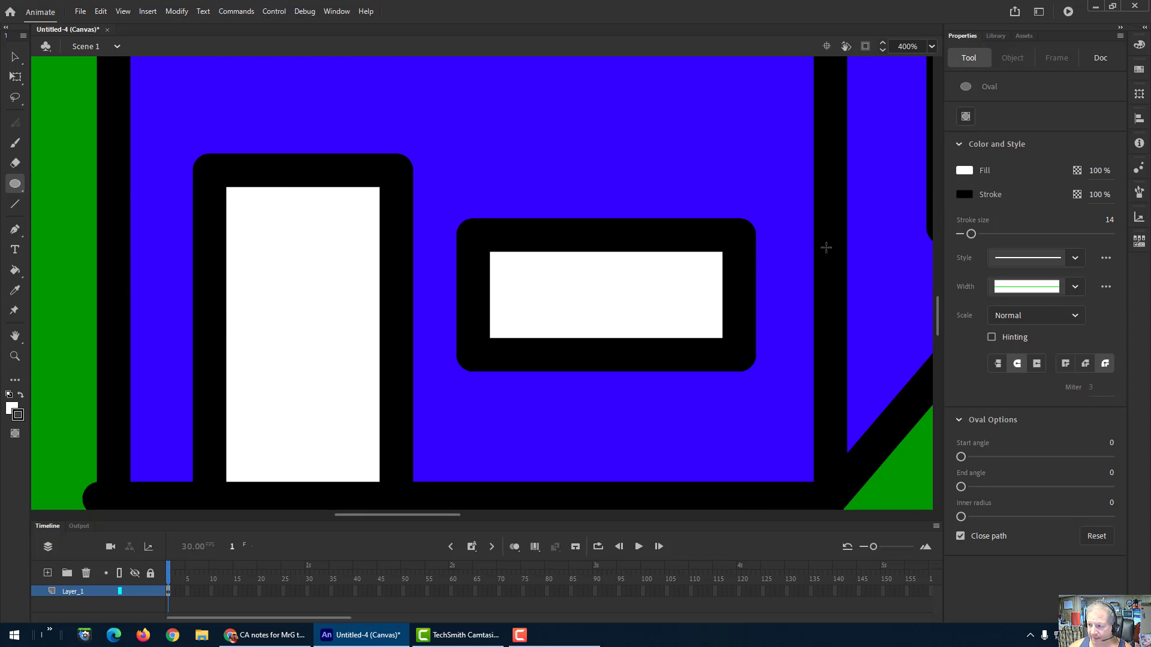
left_click(963, 197)
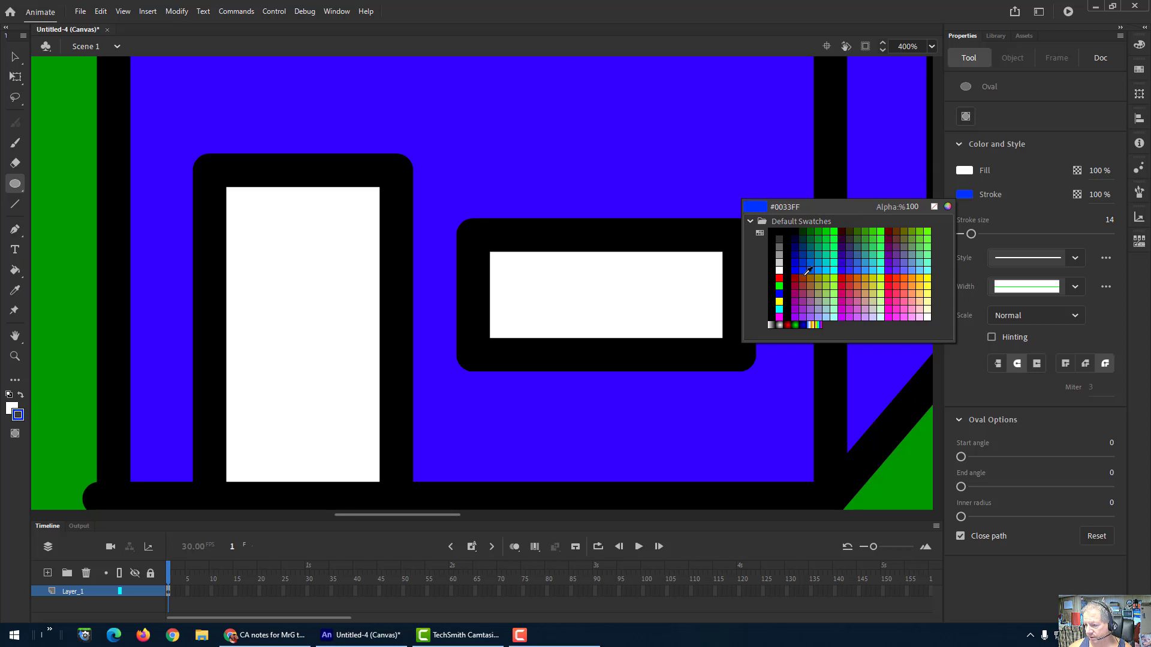
left_click(779, 278)
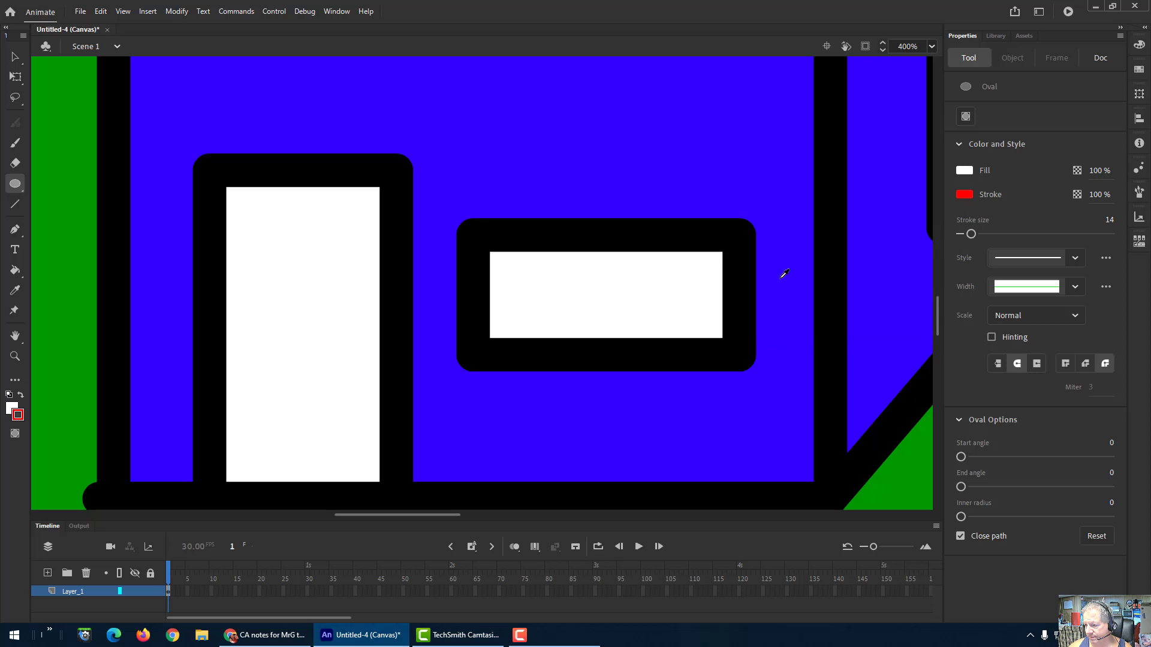
left_click(964, 170)
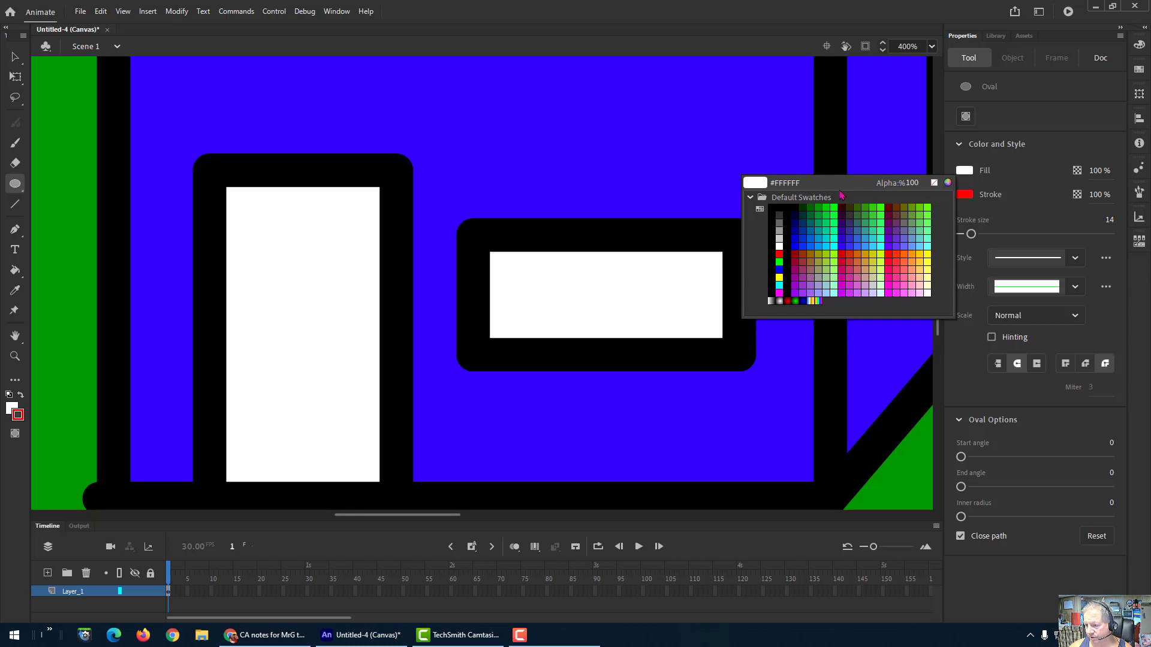
left_click(780, 207)
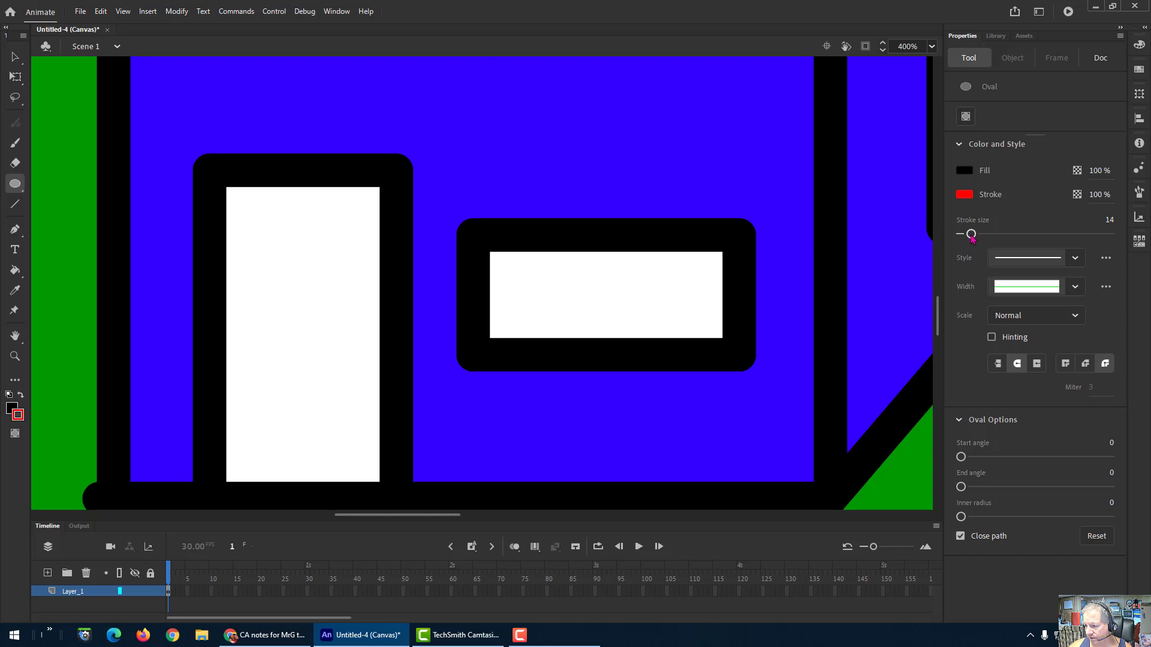
- Try drawing a small doorknob circle on the white door with stroke size 4, and undo it
left_click_drag(971, 233, 963, 234)
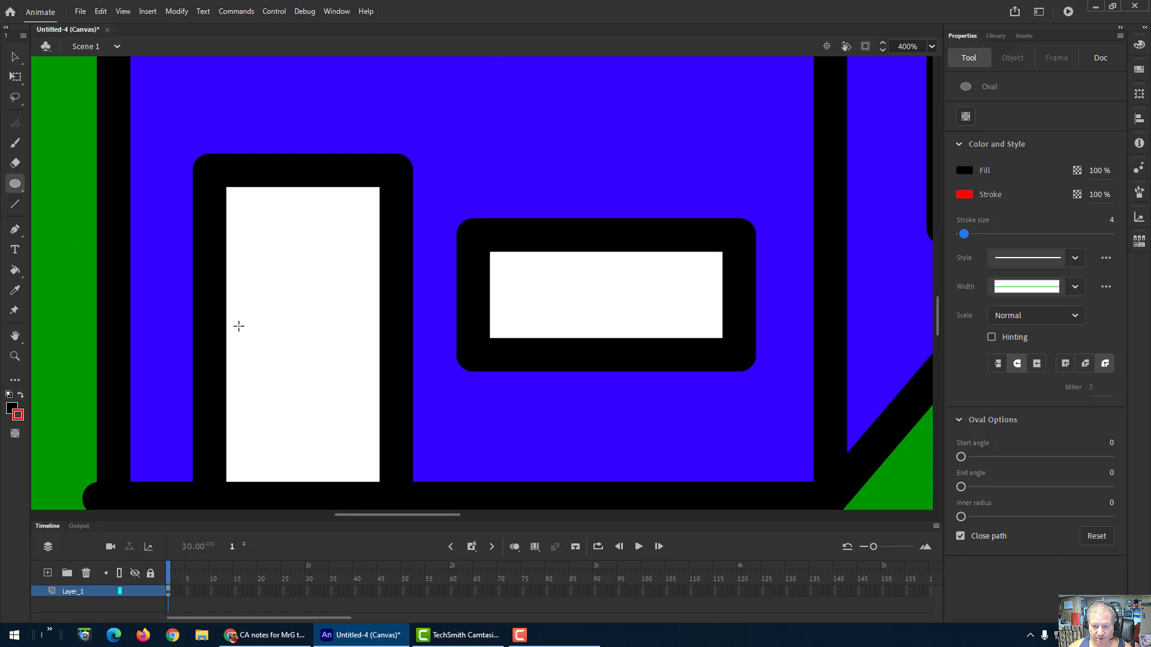
left_click_drag(236, 324, 250, 334)
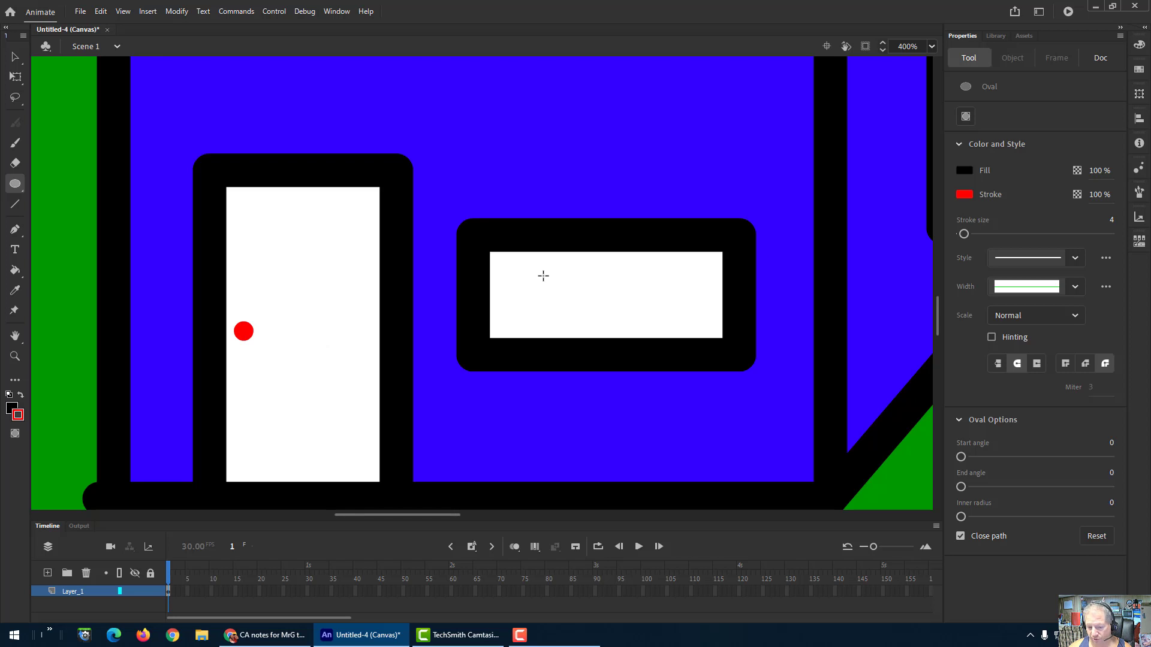
key("ctrl+z")
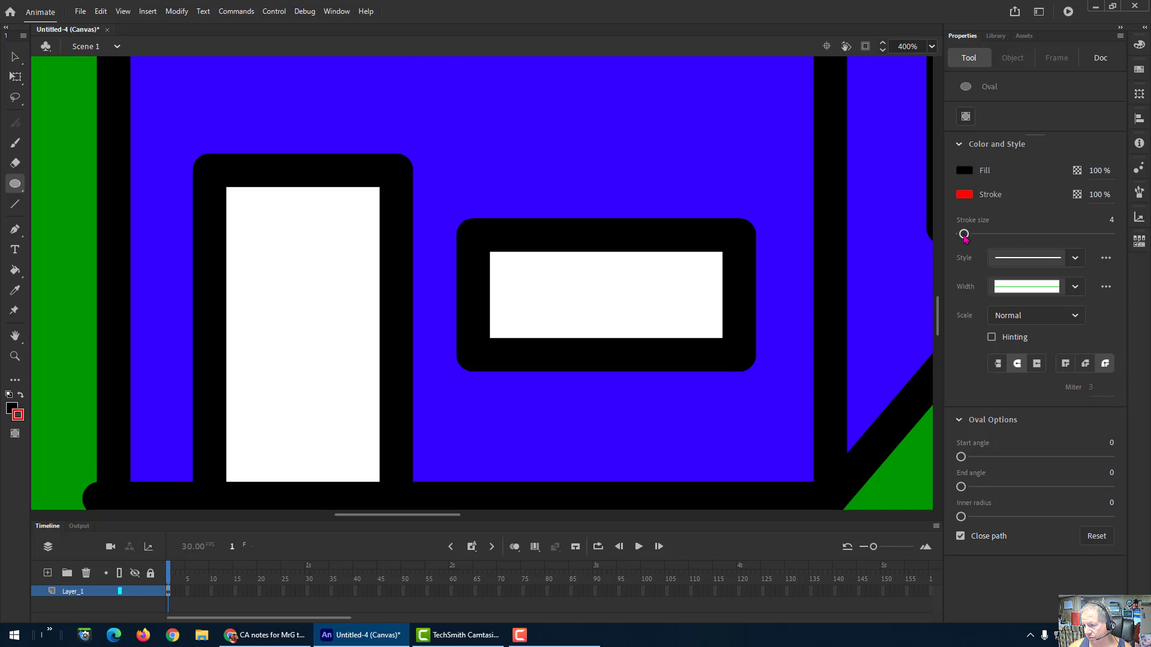
- Draw a doorknob circle about 11.5 px across with stroke size 0.1 on the door, and move it slightly toward the door's left edge
left_click_drag(964, 234, 940, 238)
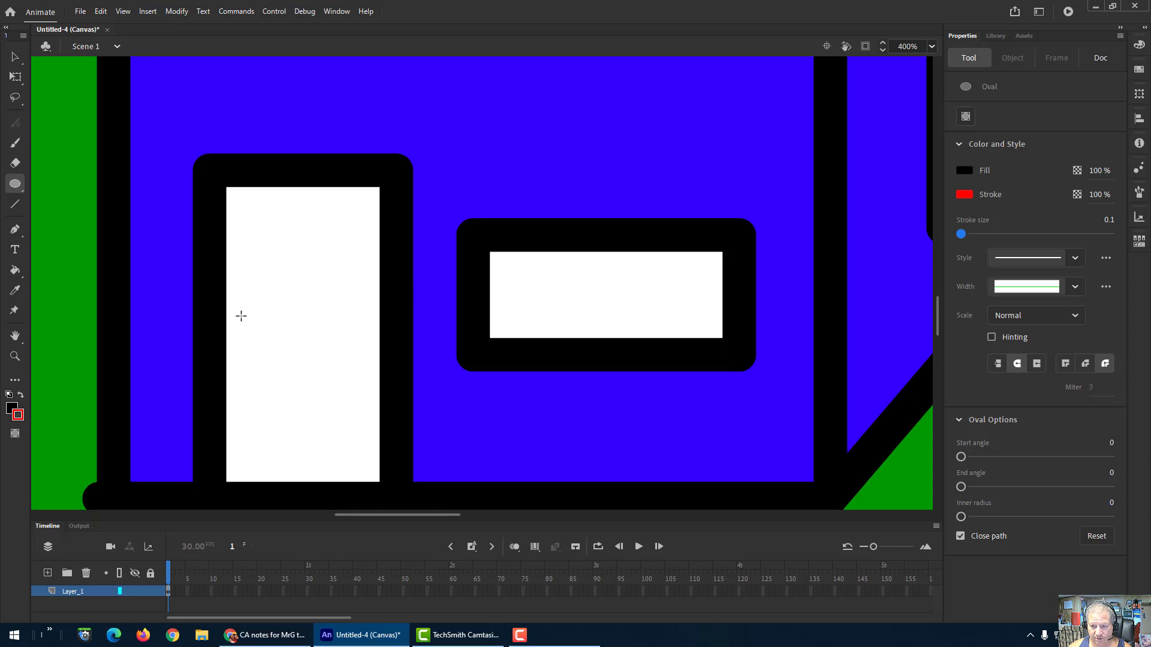
left_click_drag(245, 319, 270, 340)
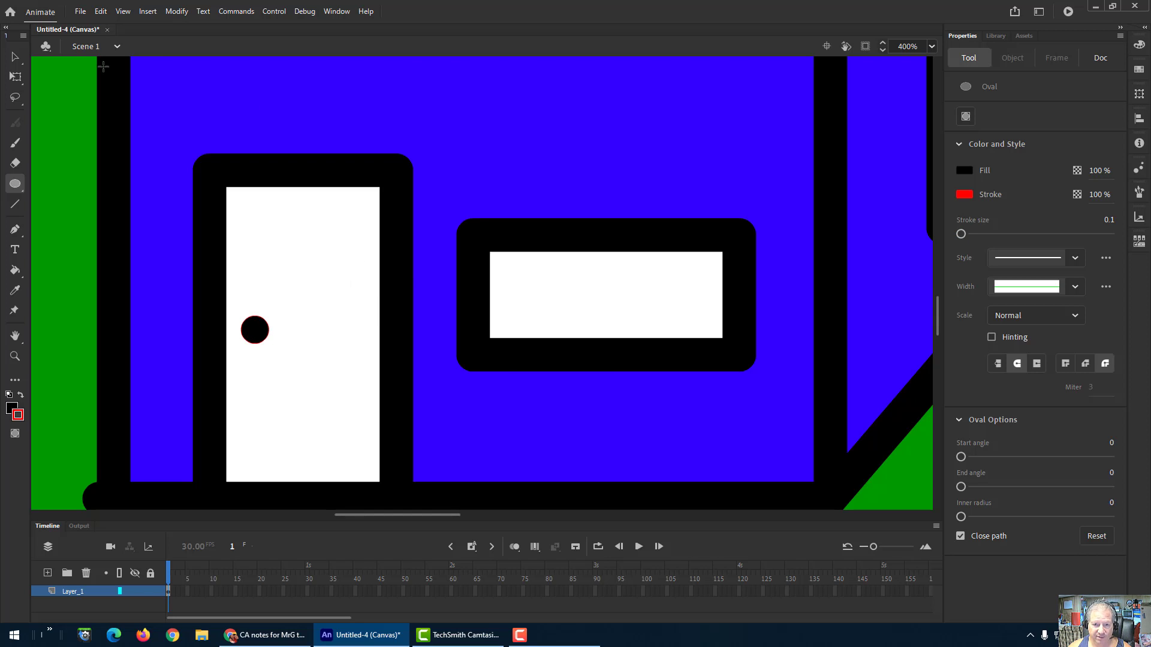
left_click(15, 55)
double_click(254, 329)
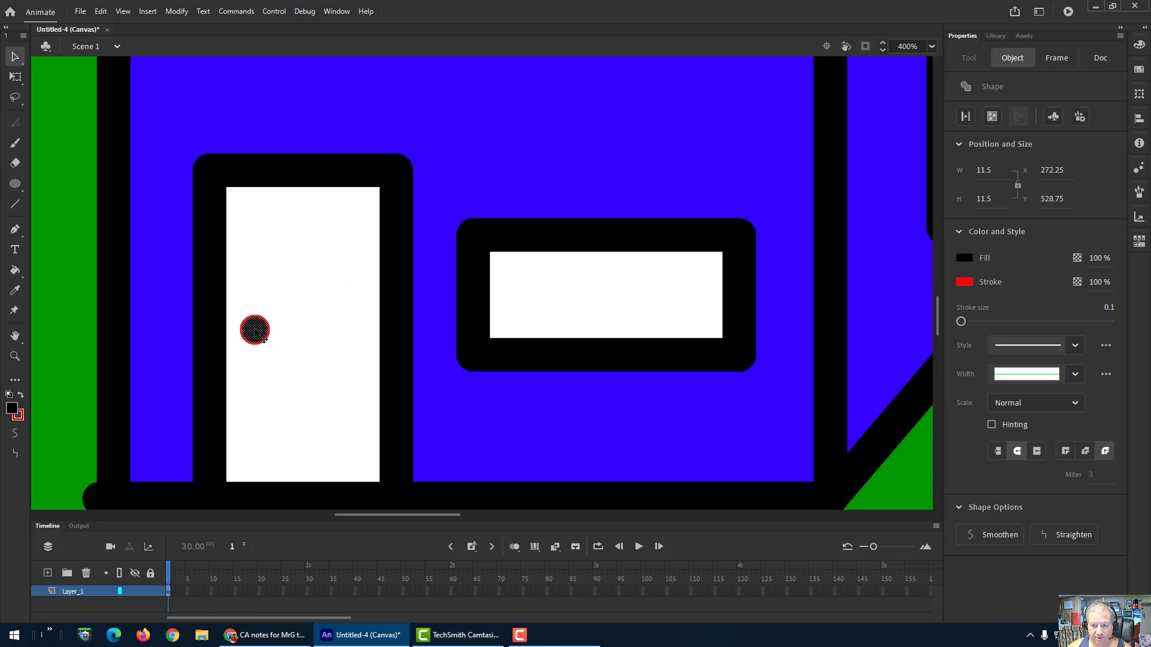
left_click_drag(269, 342, 262, 341)
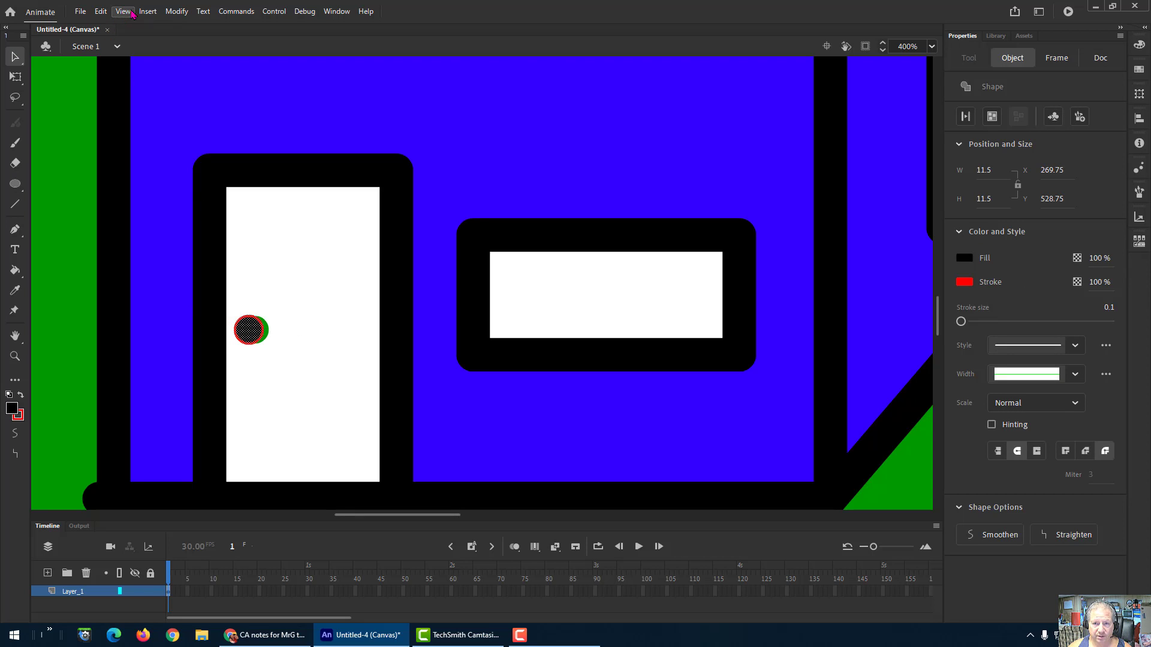
- Shrink the doorknob to about 8.7 by 8.75 px with Free Transform
left_click(178, 12)
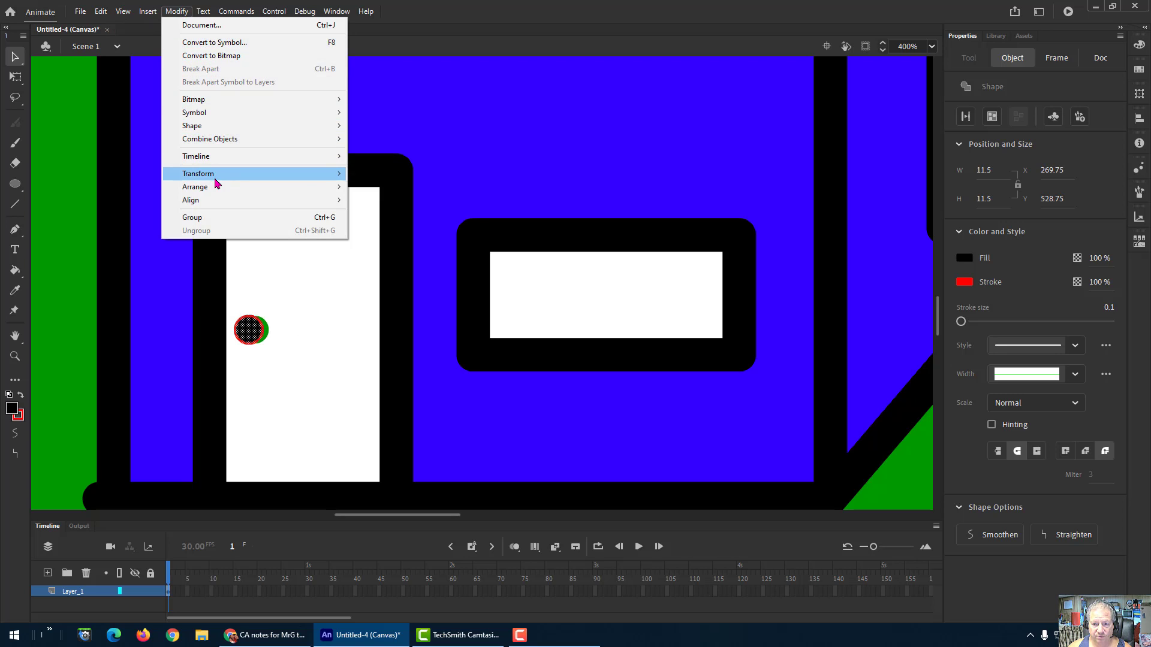
mouse_move(217, 175)
left_click(383, 173)
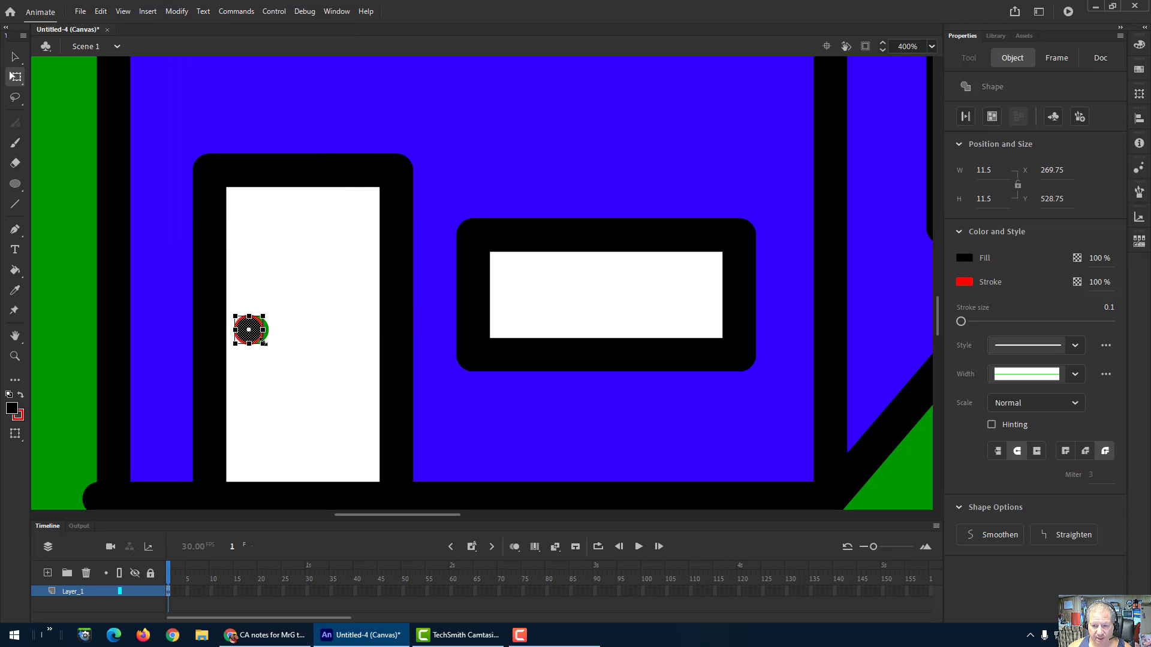
left_click_drag(263, 343, 260, 340)
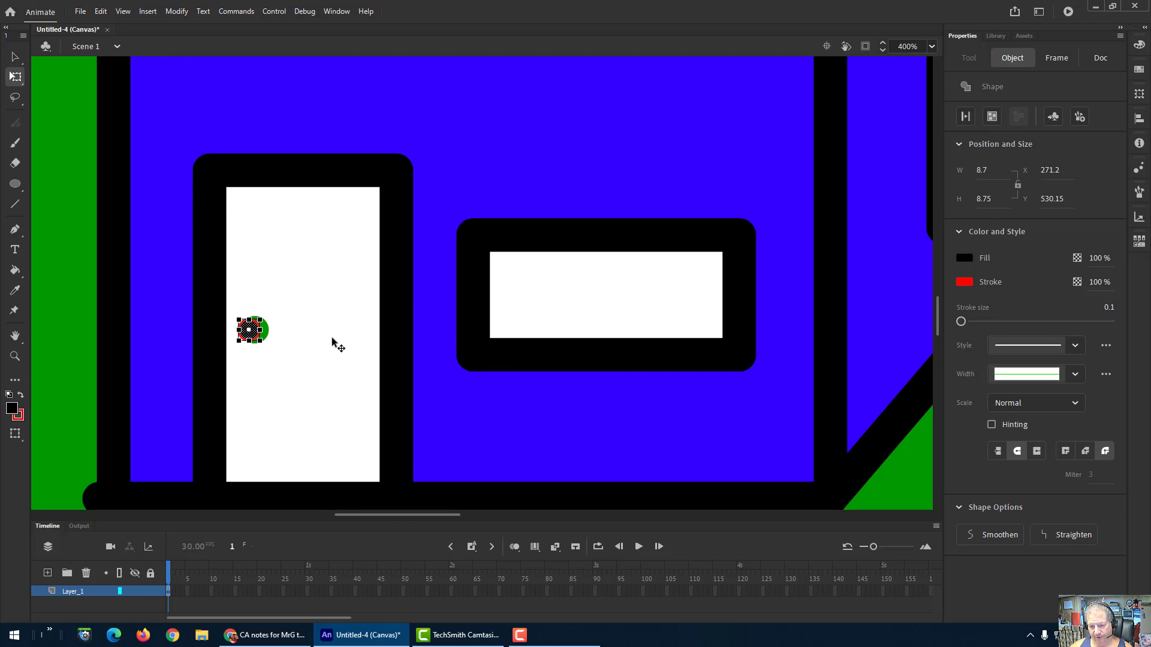
- Try moving only the doorknob's black fill across the door, and undo the move
left_click(308, 384)
left_click(255, 331)
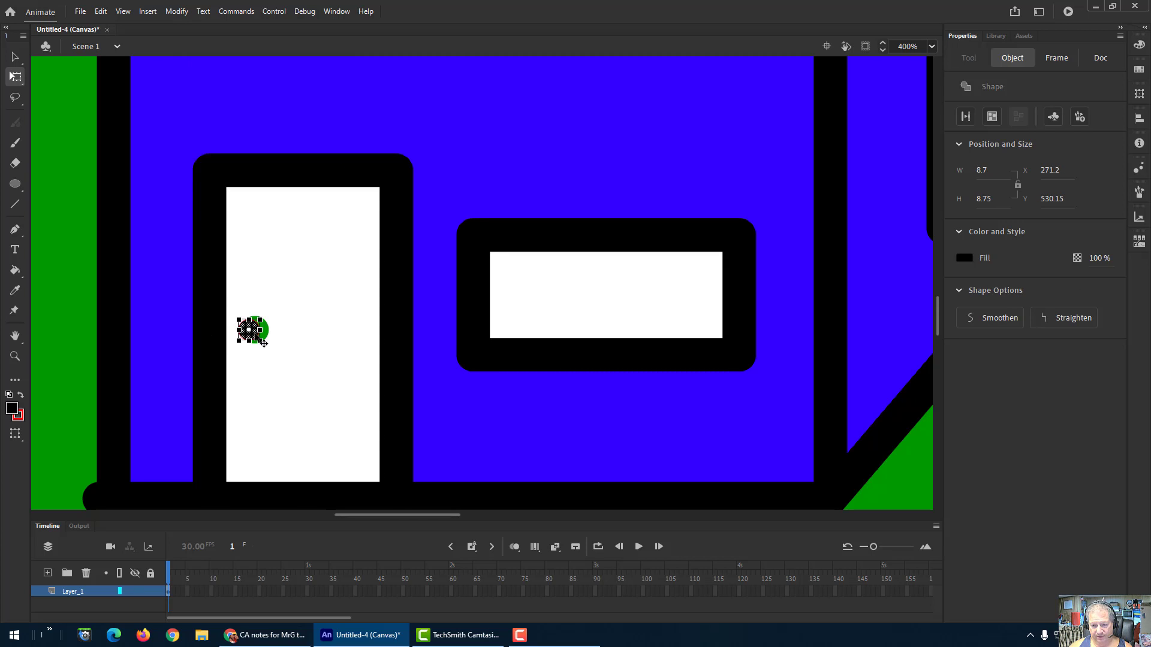
left_click_drag(261, 343, 313, 343)
key("ctrl+z")
key("ctrl+z")
key("ctrl+z")
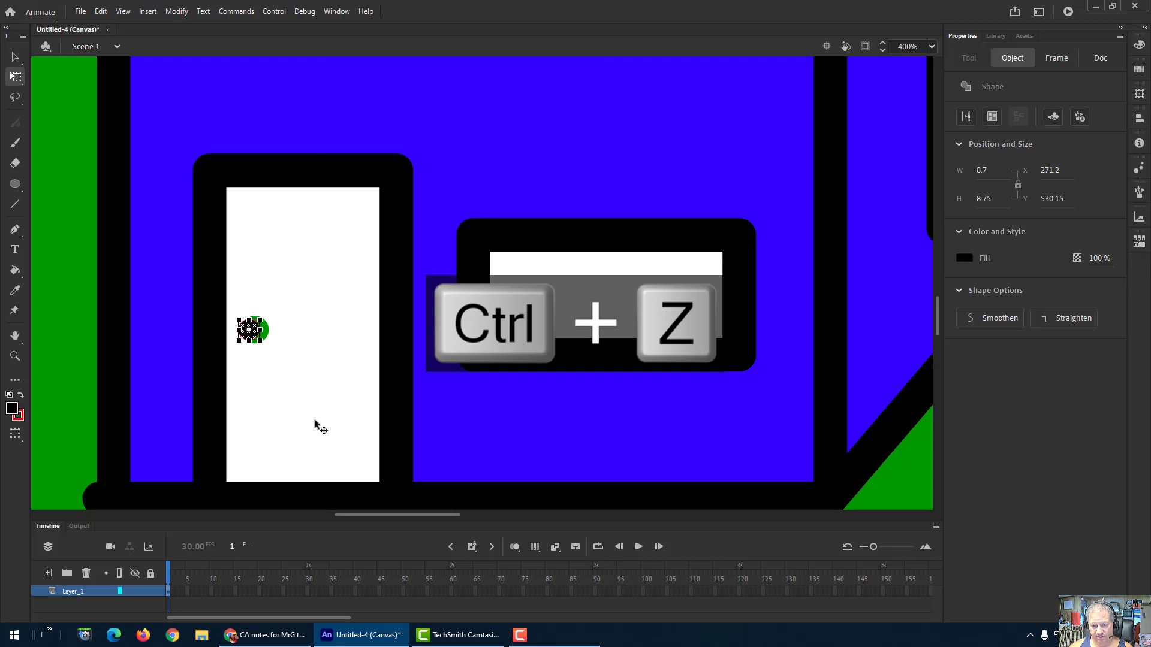
- Undo the doorknob circle's resizing and drawing until the white door is empty again
key("ctrl+z")
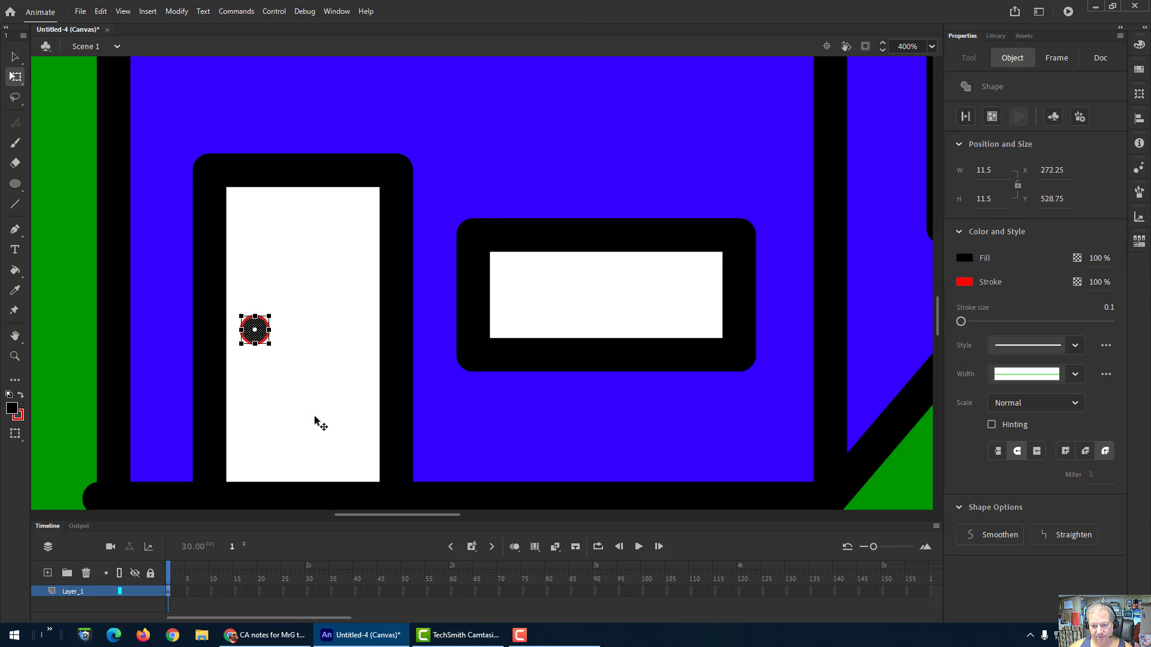
key("ctrl+z")
key("ctrl+z")
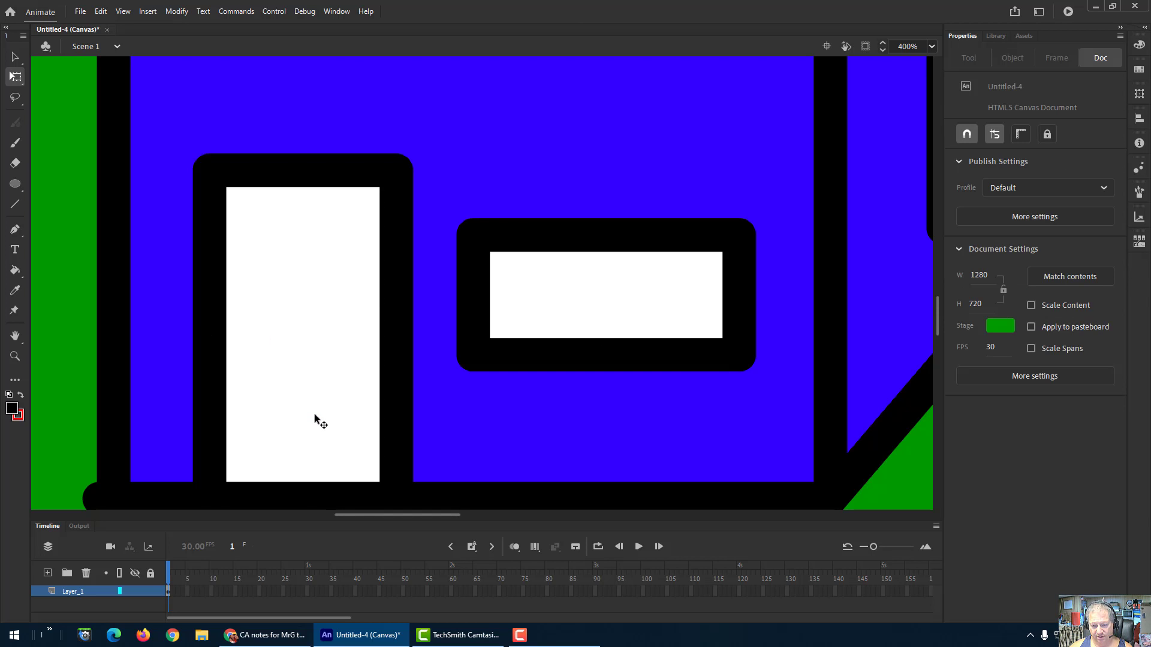
- Draw a black doorknob circle about 10.5 px across on the white door with the Oval tool in Object Drawing mode
left_click_drag(287, 370, 367, 309)
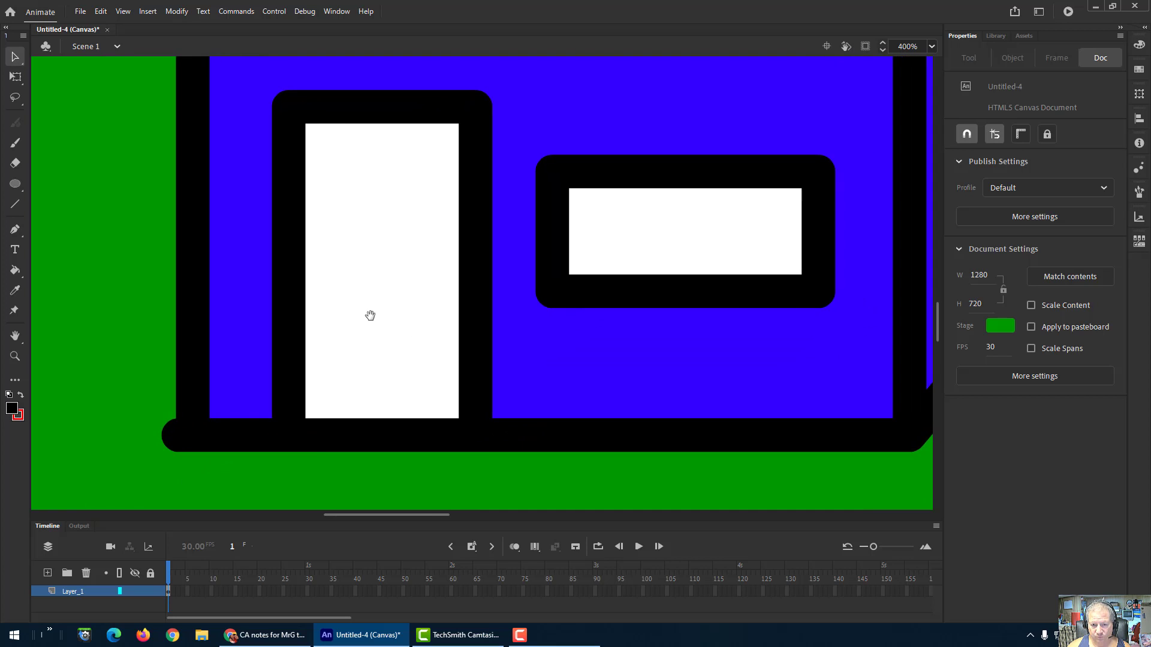
left_click(15, 185)
left_click(69, 227)
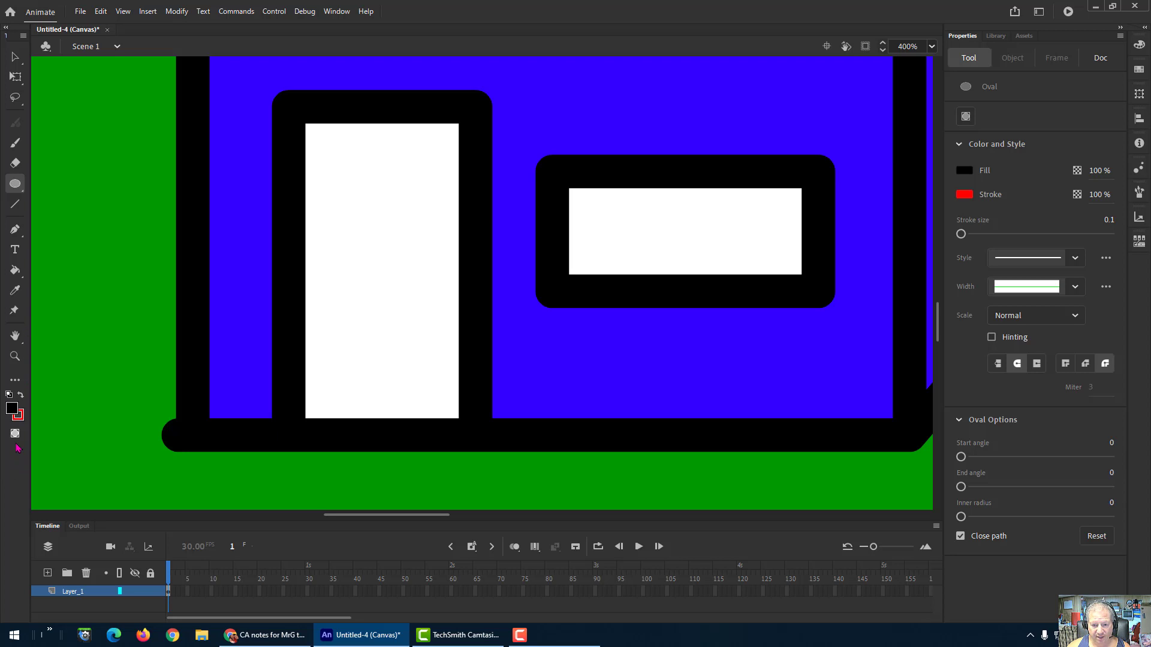
left_click(966, 117)
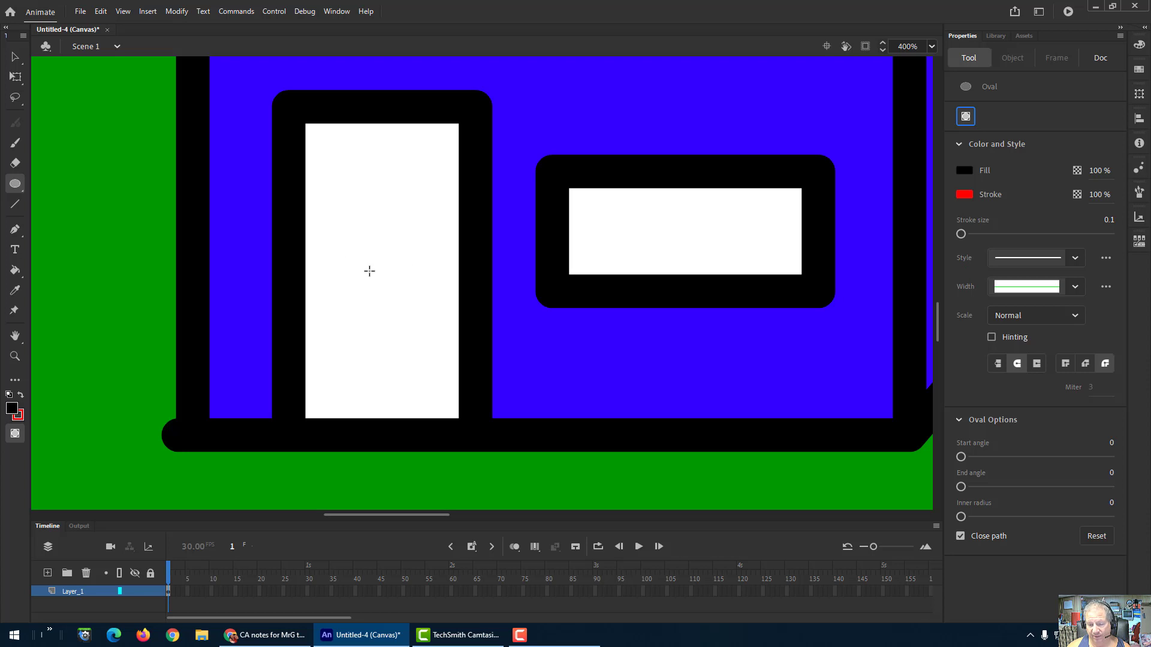
left_click_drag(316, 250, 342, 276)
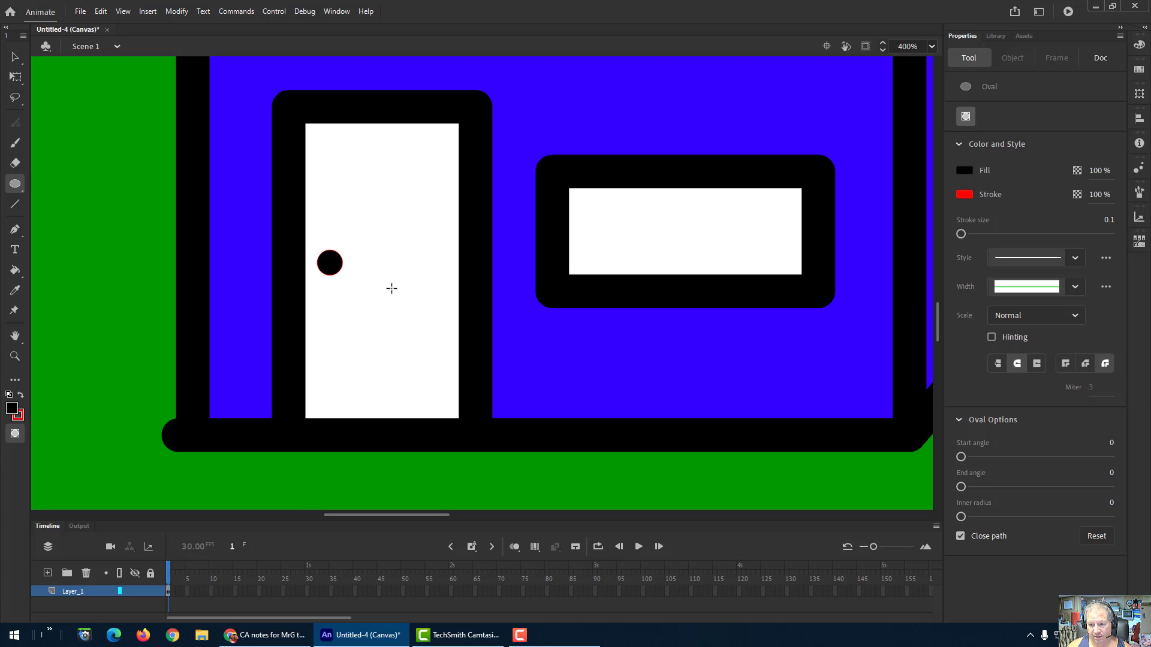
- Shrink the doorknob circle to about 5.55 by 5.55 px with Free Transform
left_click(178, 12)
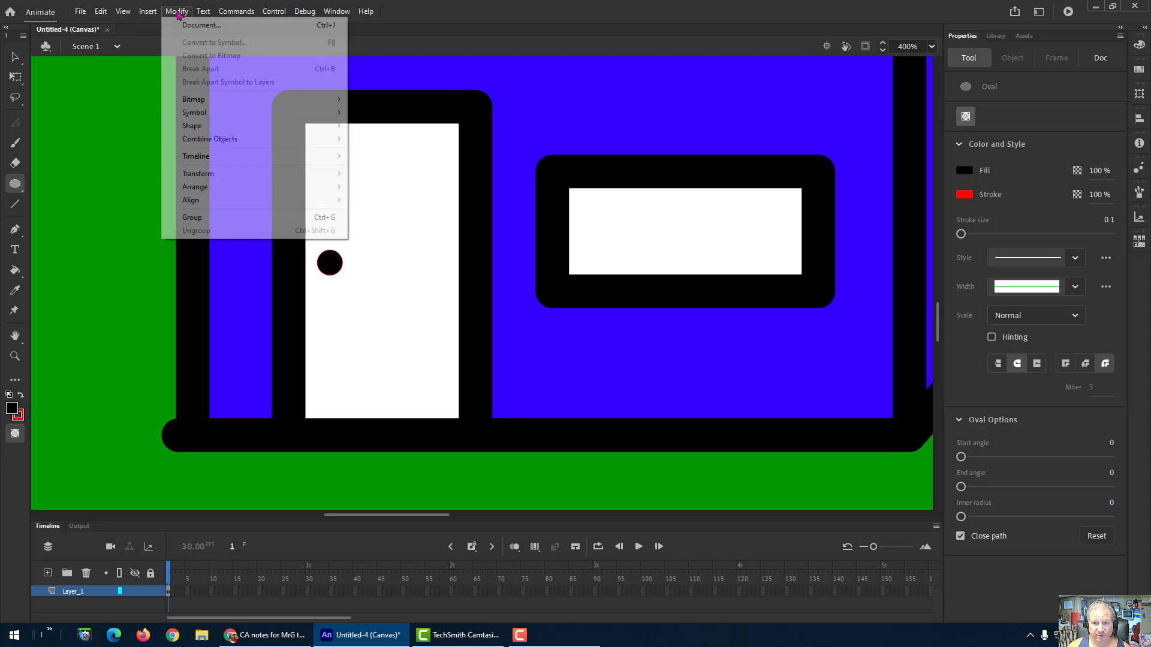
mouse_move(204, 177)
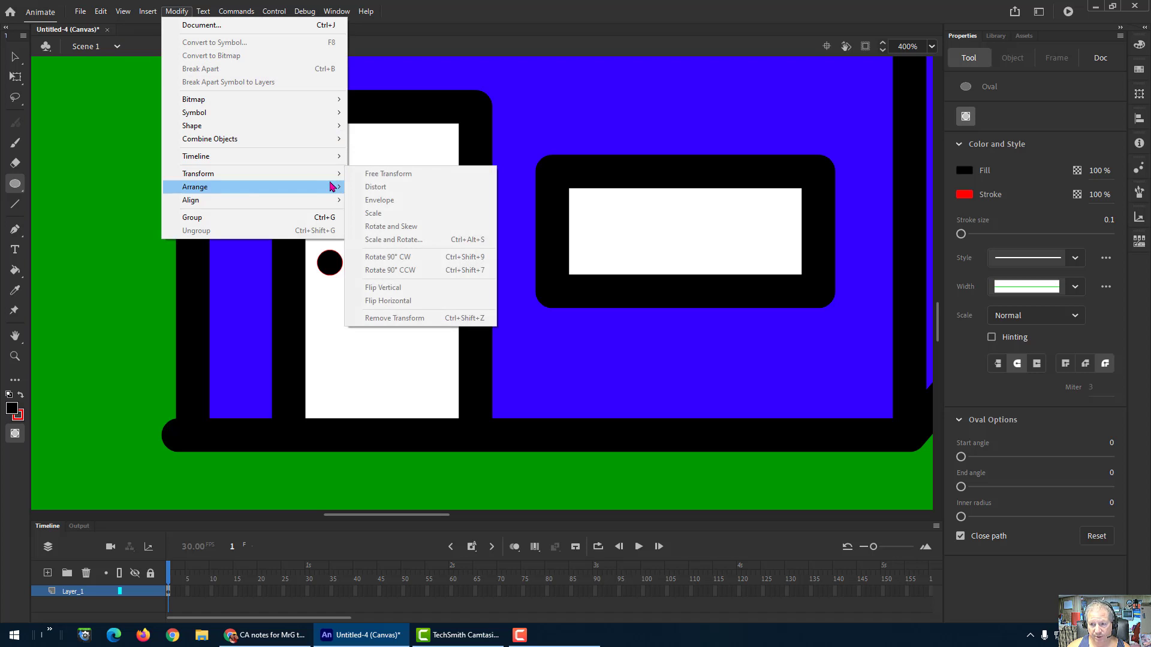
left_click(15, 57)
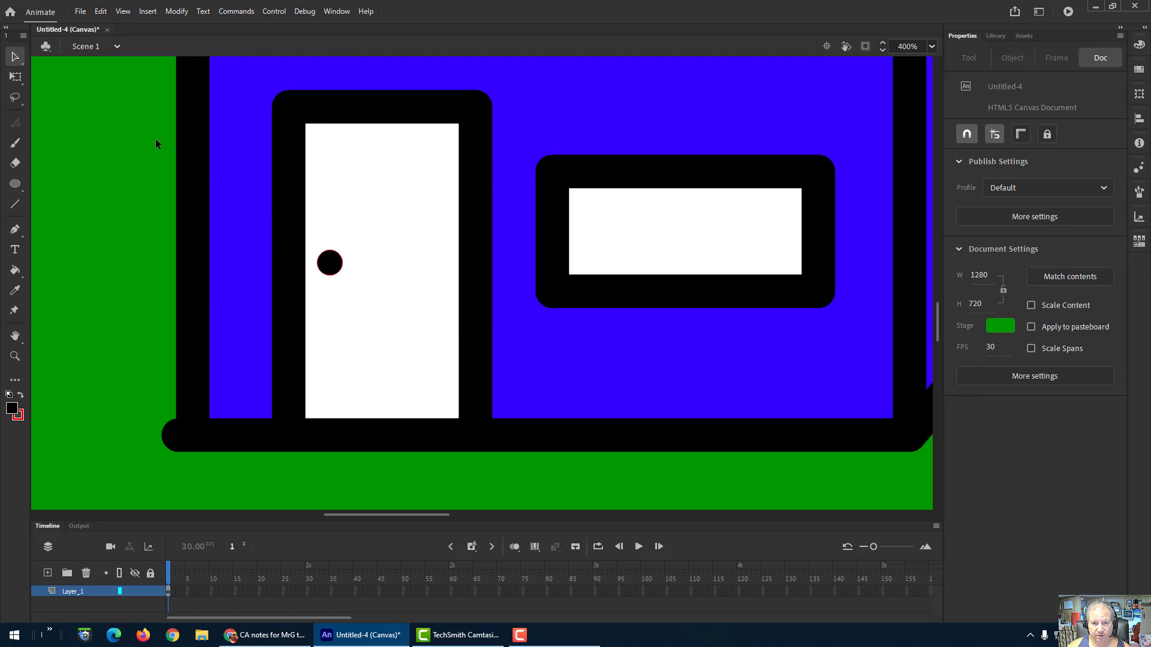
left_click(331, 261)
left_click(178, 16)
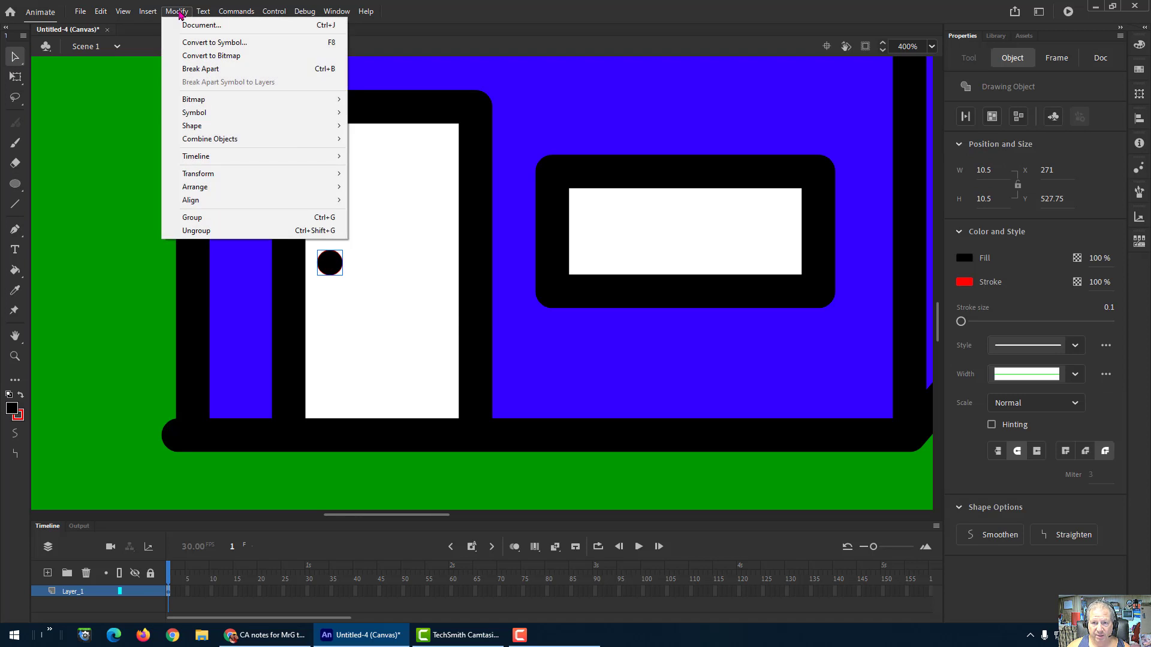
mouse_move(209, 180)
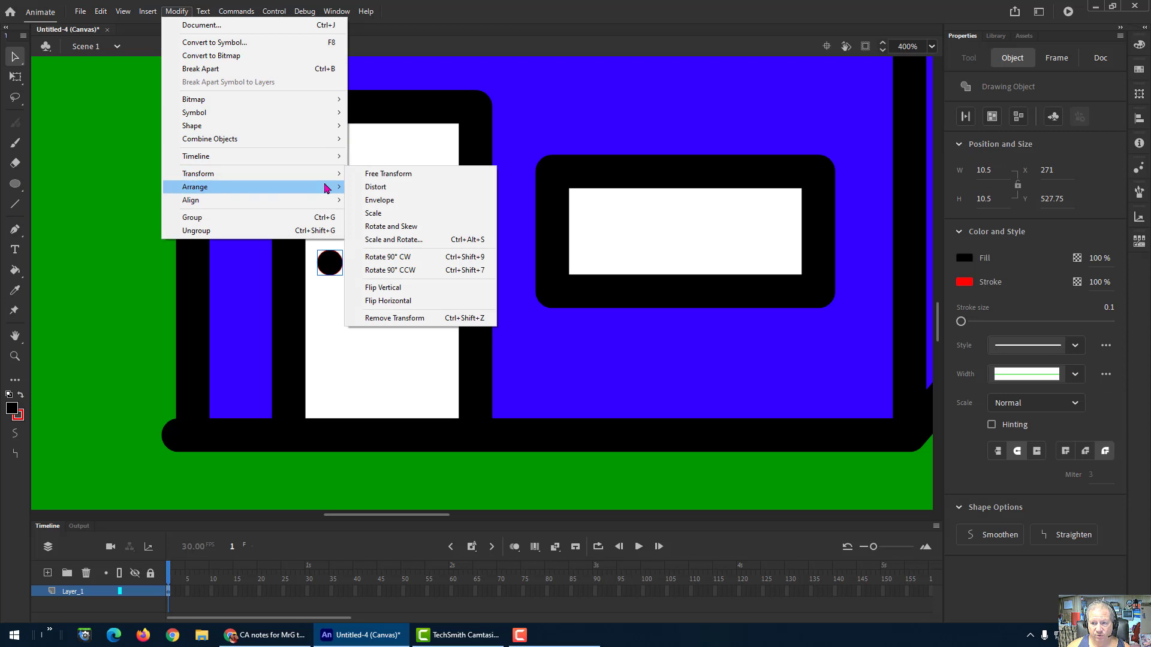
left_click(391, 175)
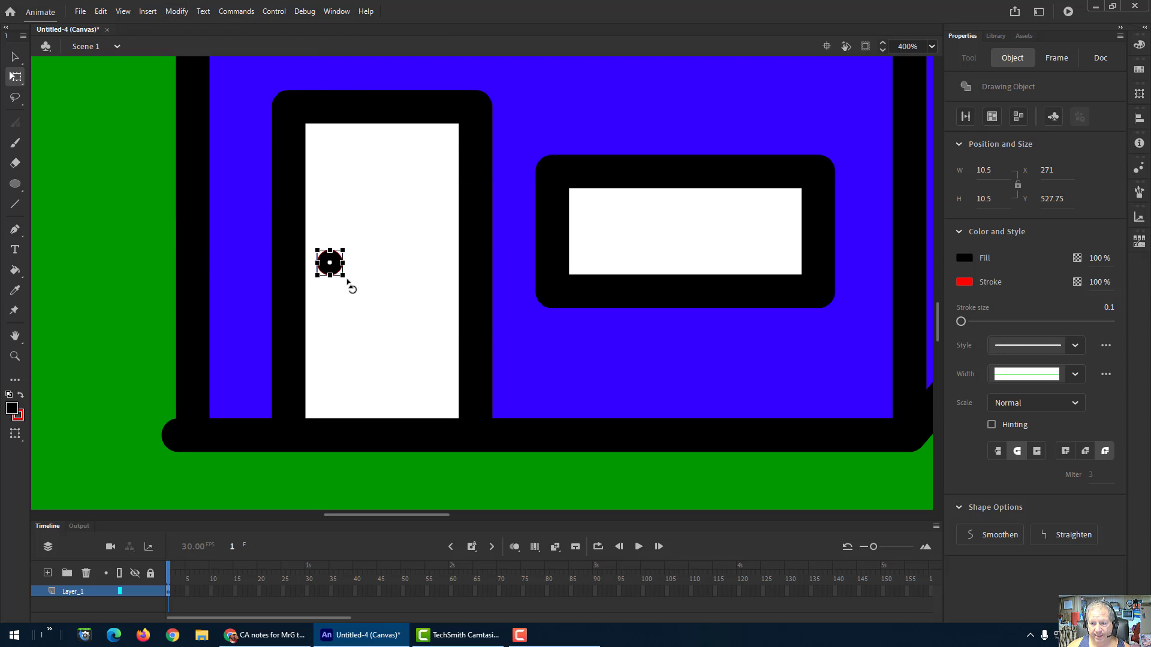
left_click_drag(342, 276, 339, 272)
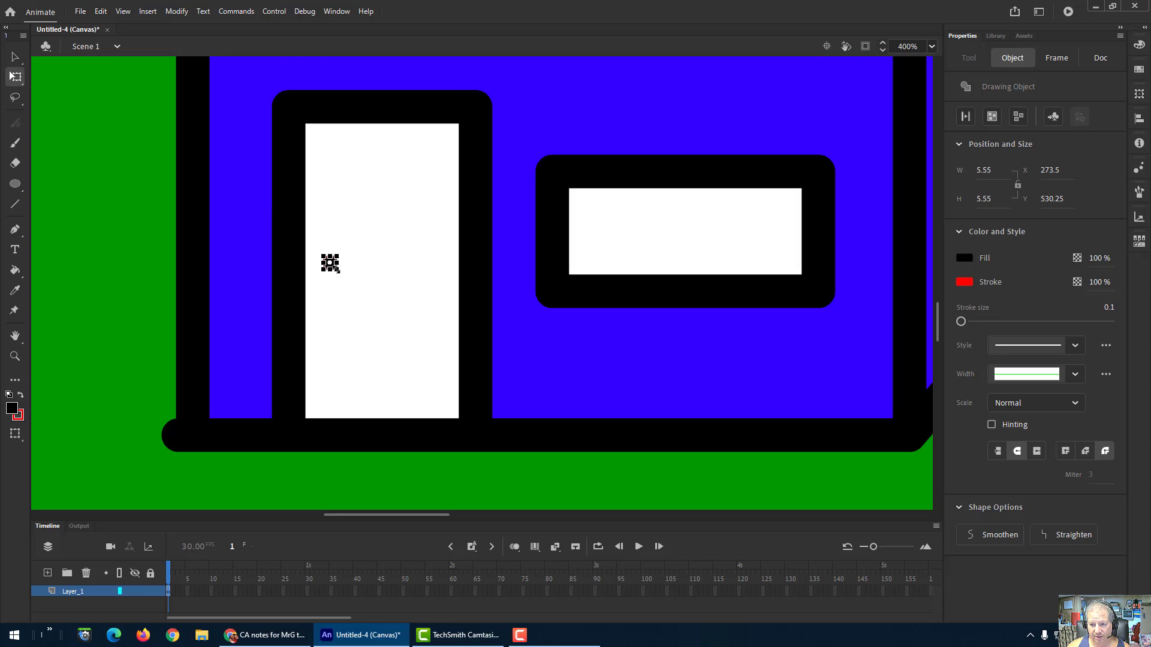
- Move the doorknob slightly closer to the door's left edge and deselect it
key("v")
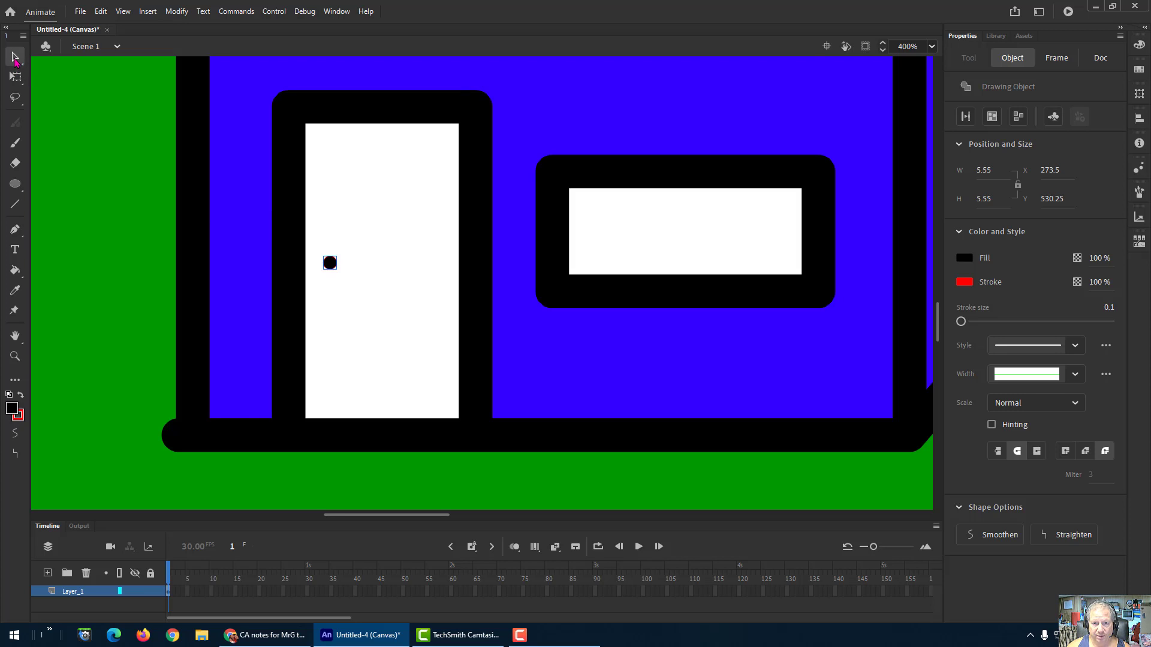
left_click_drag(334, 264, 324, 265)
left_click(119, 259)
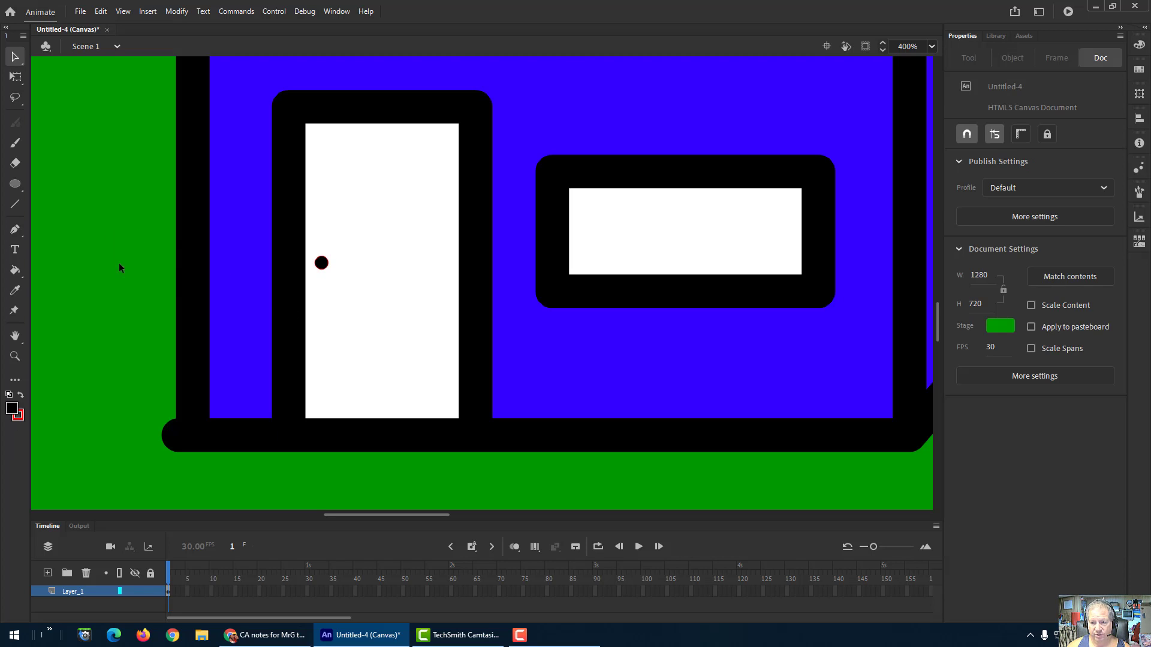
- Choose the Line tool and set its stroke colour to black
key("ctrl+minus")
key("ctrl+minus")
key("ctrl+minus")
key("ctrl+minus")
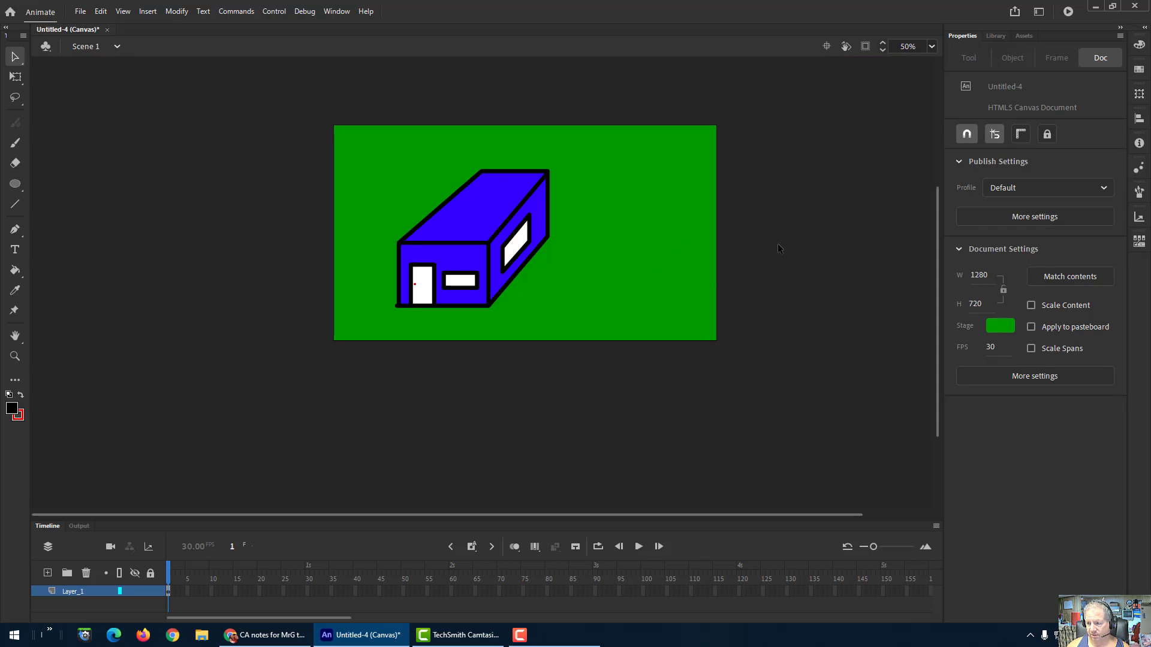
left_click(931, 46)
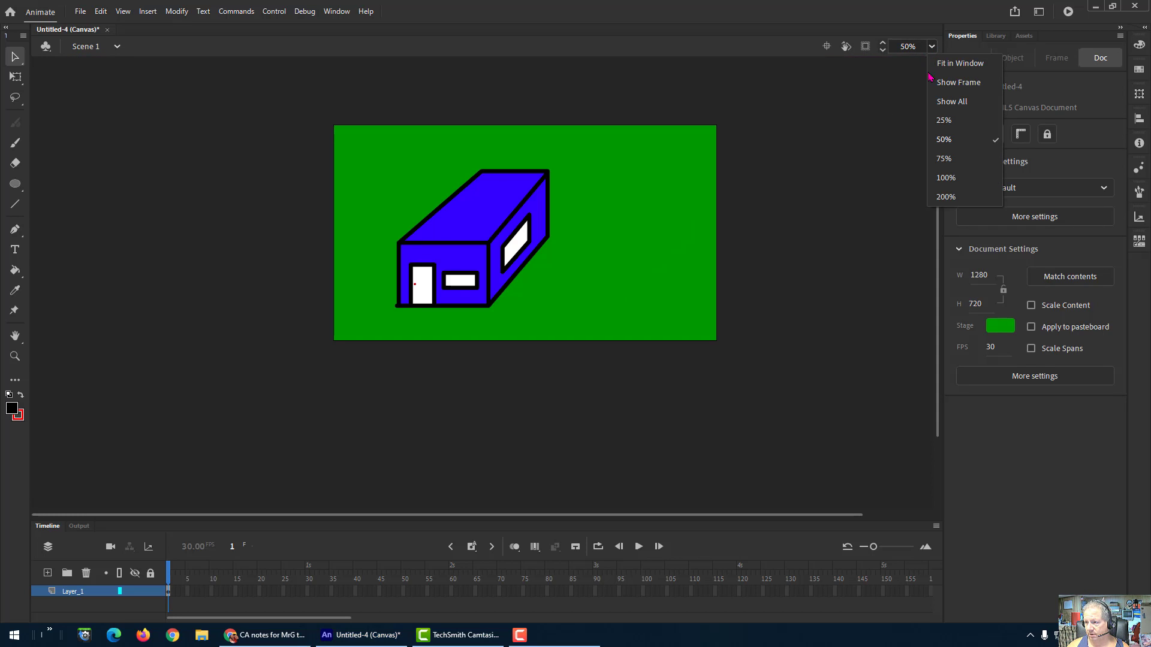
left_click(938, 162)
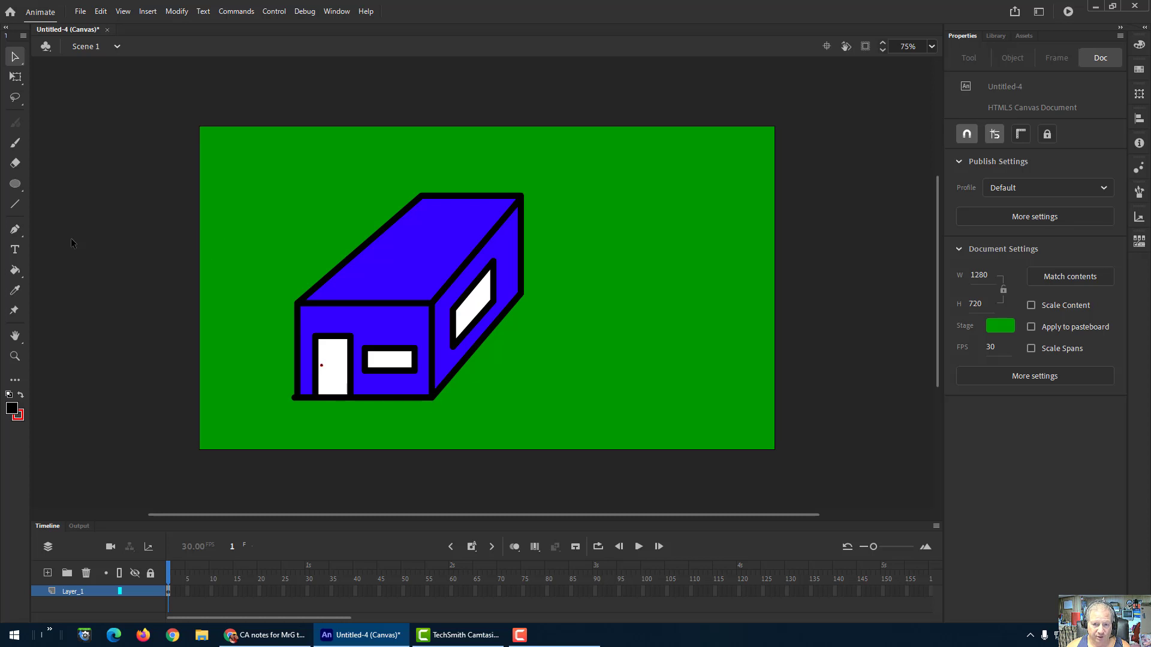
left_click(17, 205)
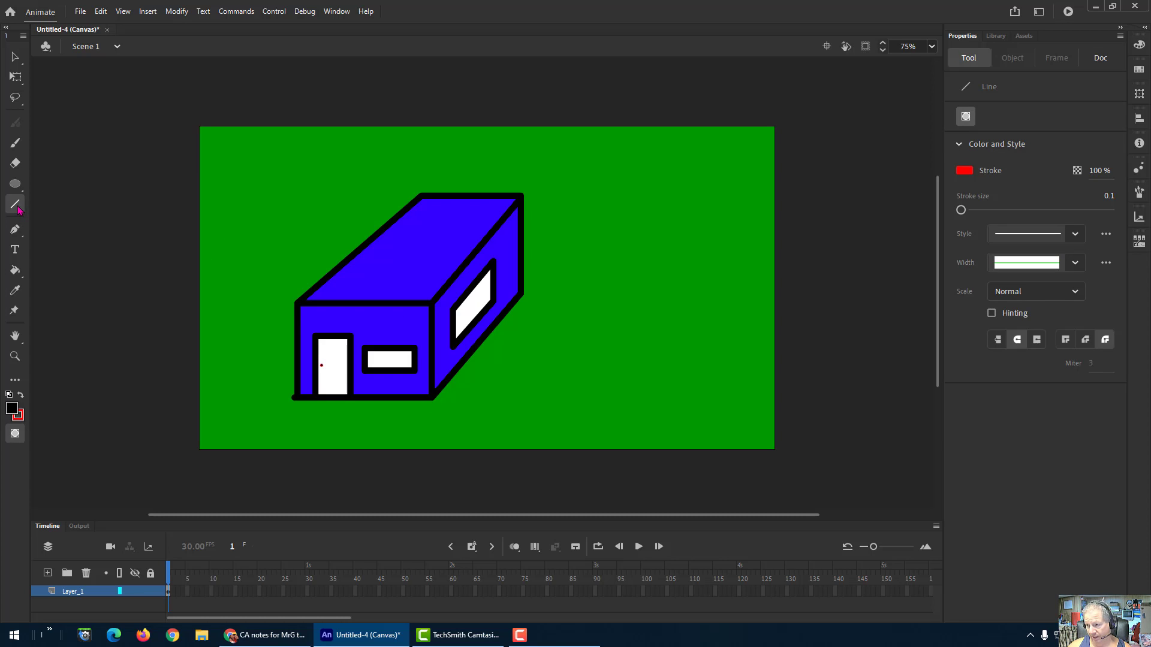
left_click(964, 170)
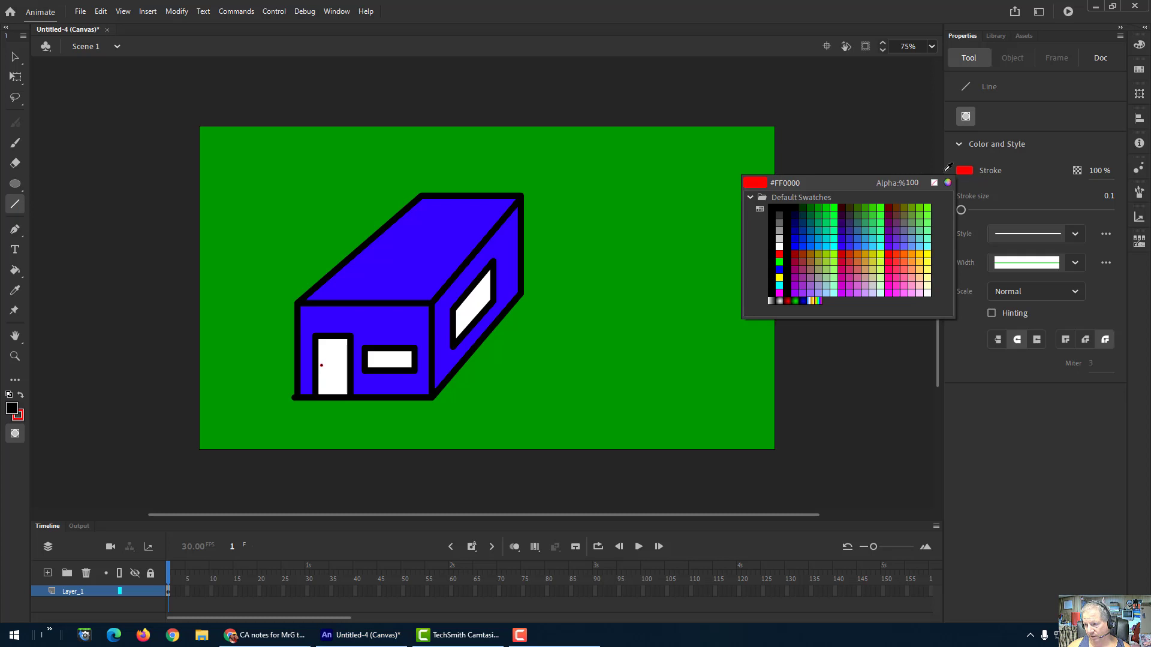
left_click(779, 208)
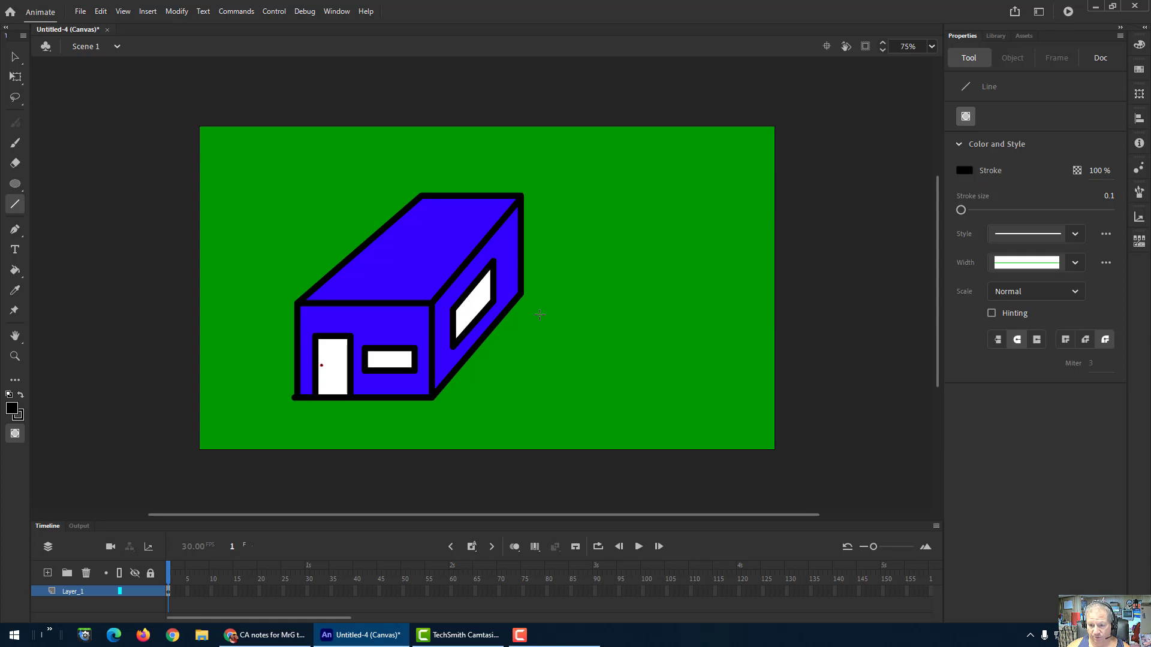
- Try drawing a vertical divider line with stroke size 0.1 down the middle of the front window, and undo it
key("ctrl+equal")
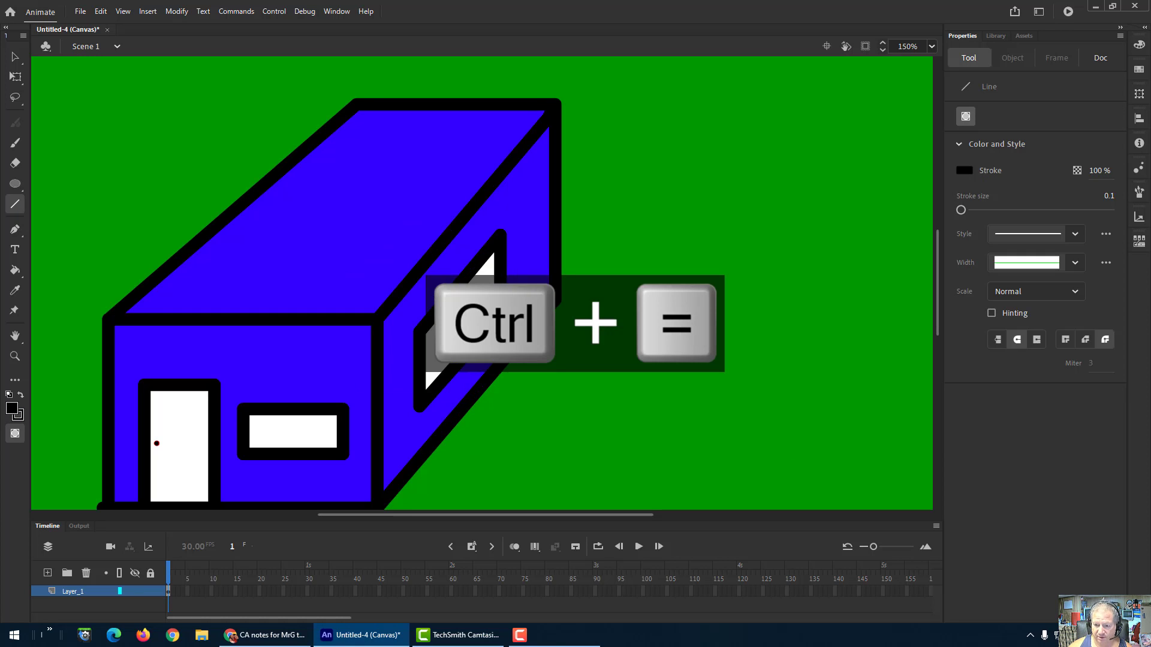
left_click_drag(464, 362, 601, 295)
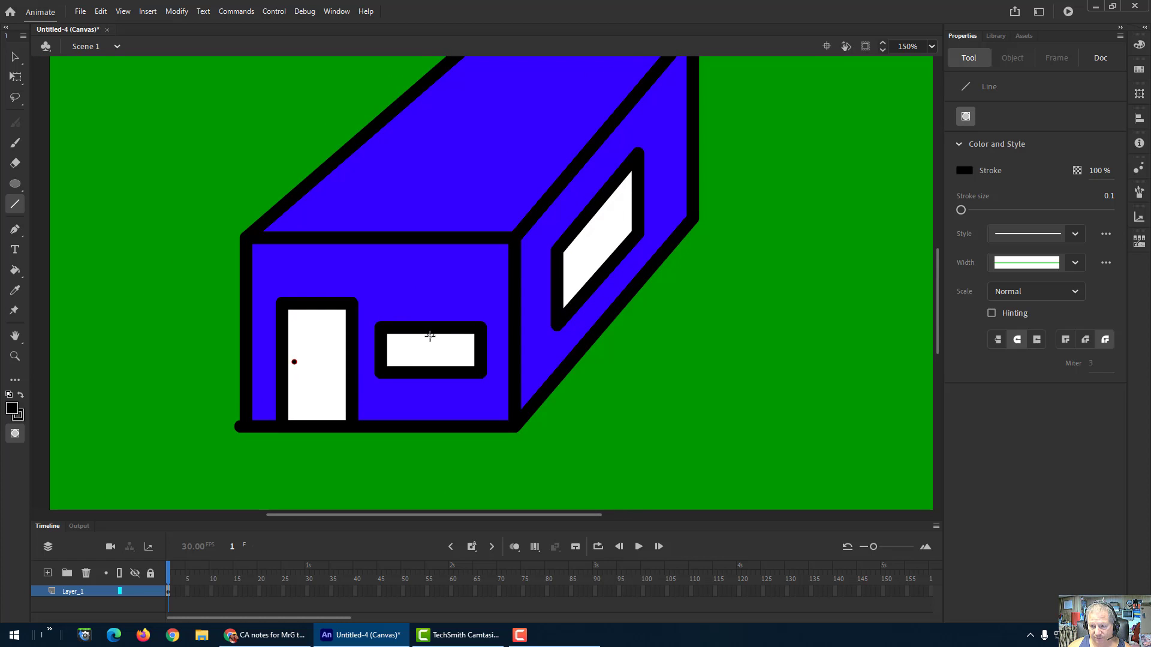
left_click_drag(430, 335, 430, 367)
key("ctrl+z")
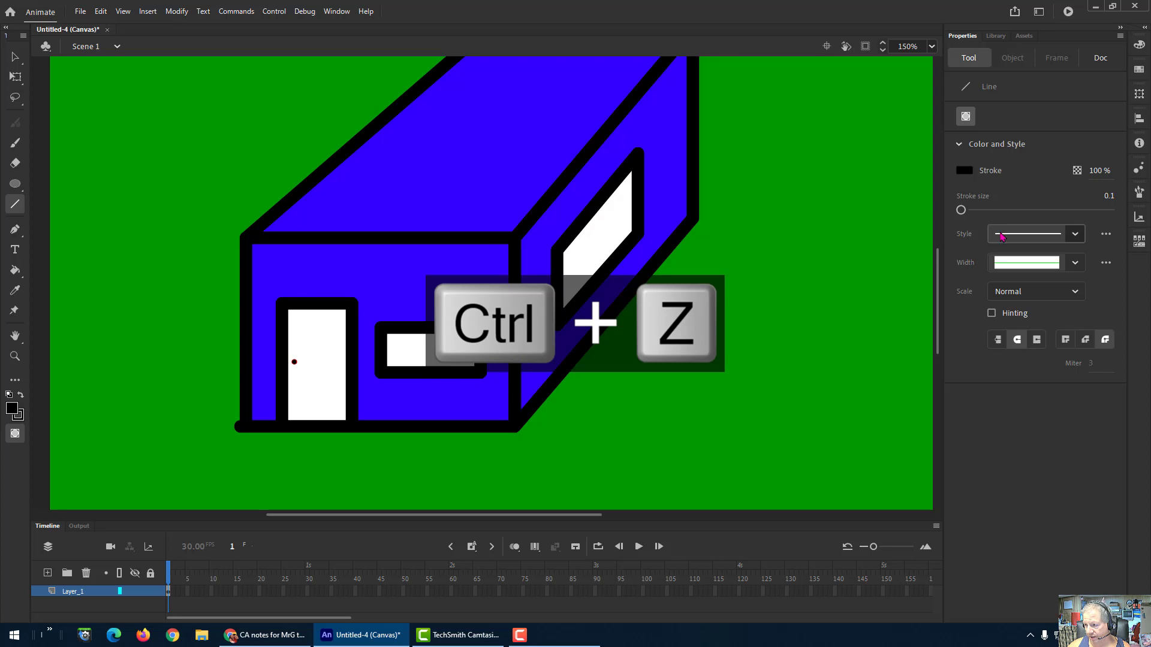
- Set the line's stroke size to 1 and divide the front window into four panes with a vertical and a horizontal line
left_click(1110, 197)
type("1")
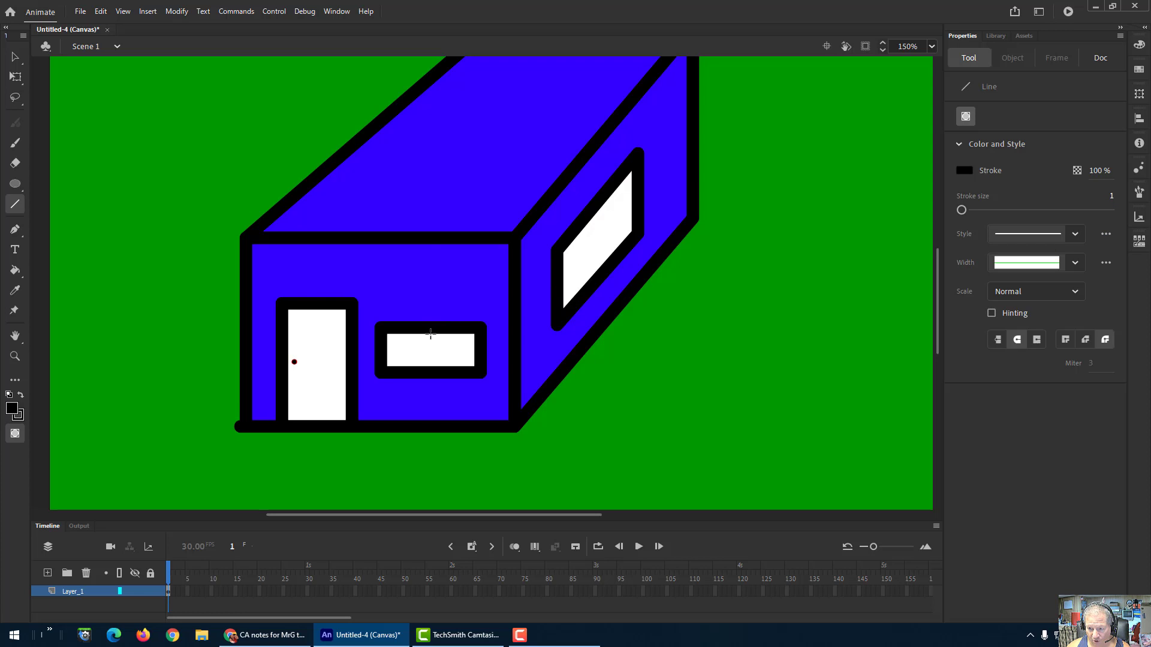
mouse_move(431, 331)
left_mouse_down()
mouse_move(425, 371)
mouse_move(475, 351)
left_mouse_up()
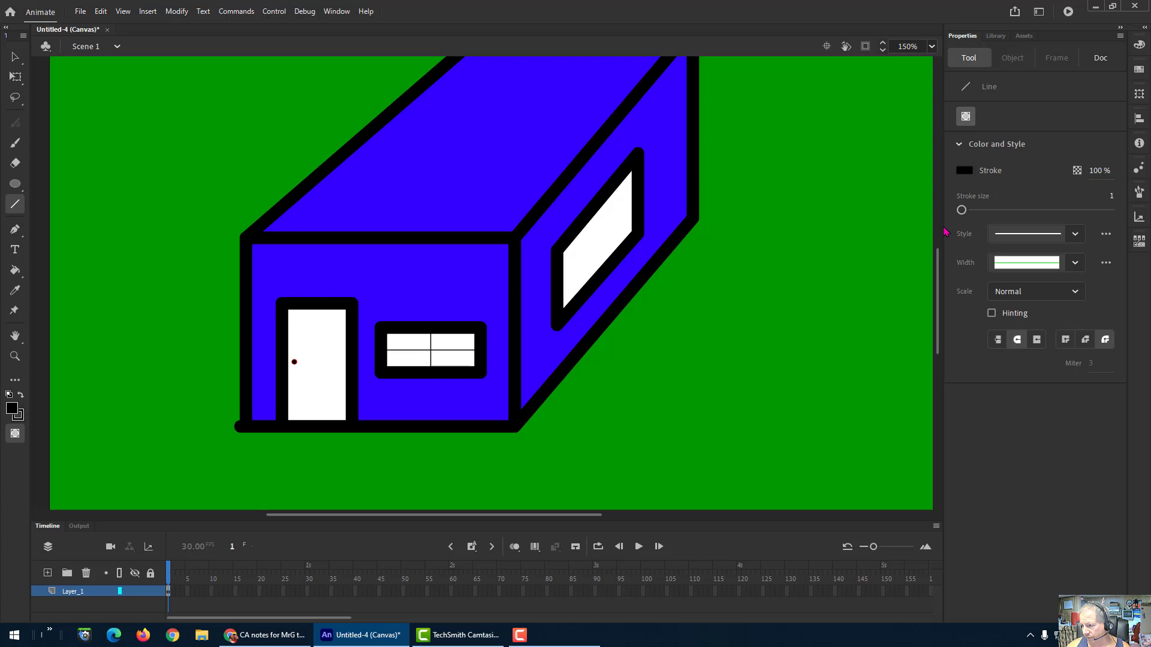
- Set the line's stroke size to 2 and draw a steep divider line across the middle of the side window
left_click(1110, 196)
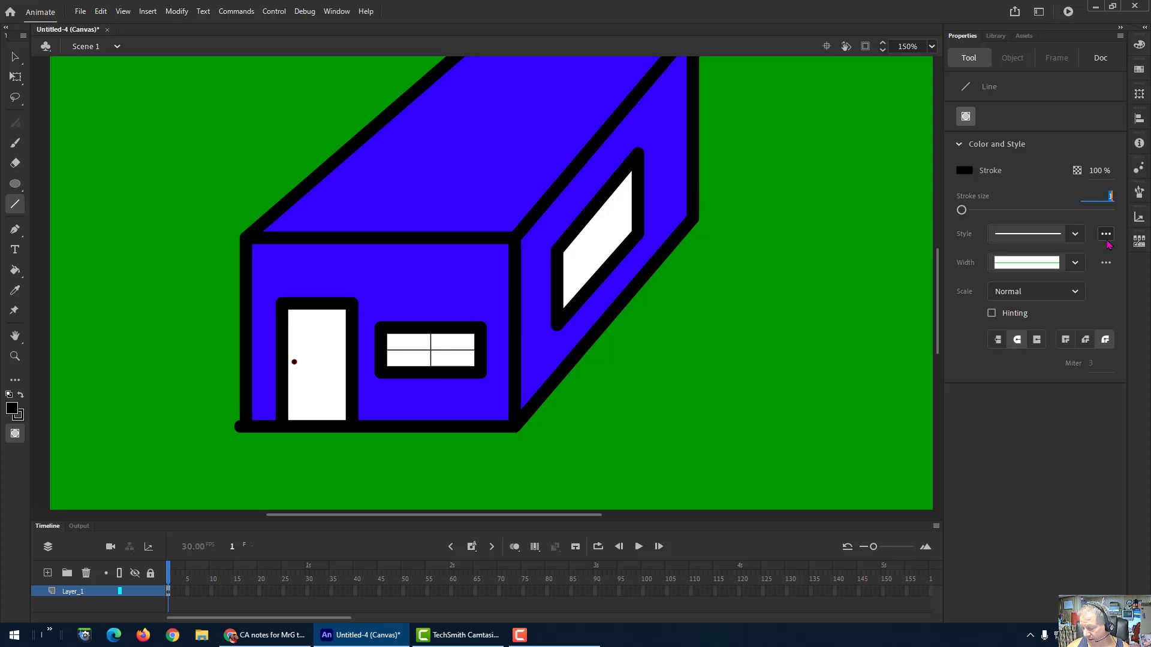
type("2")
key("Return")
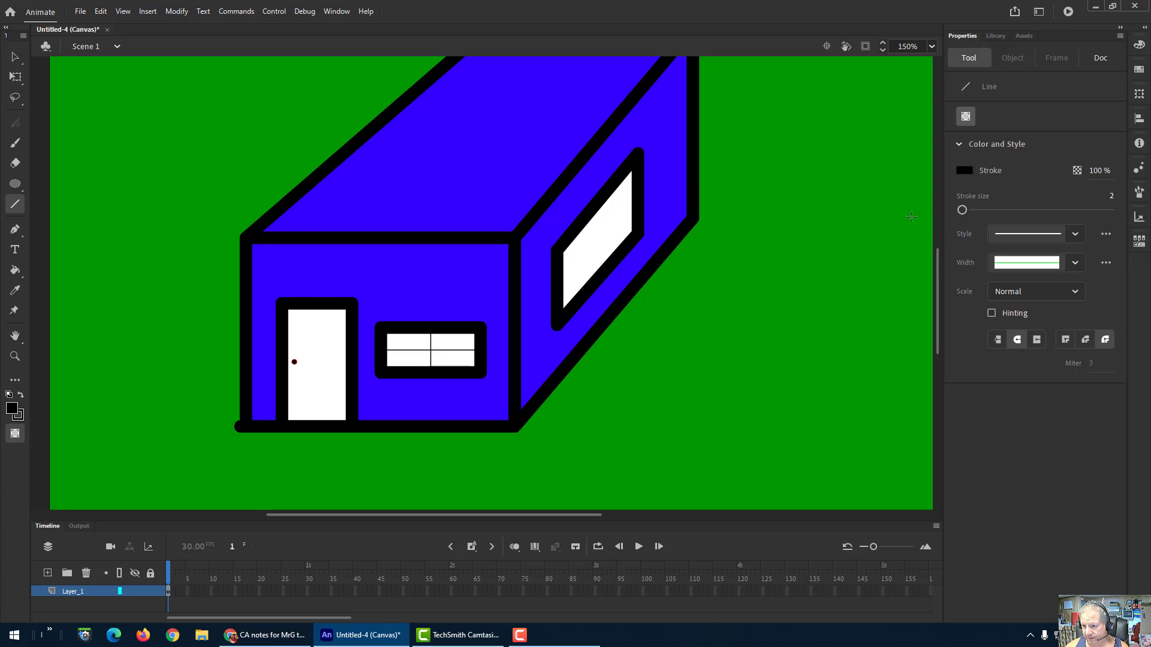
mouse_move(591, 218)
left_mouse_down()
mouse_move(604, 244)
mouse_move(592, 255)
mouse_move(608, 256)
mouse_move(596, 281)
left_mouse_up()
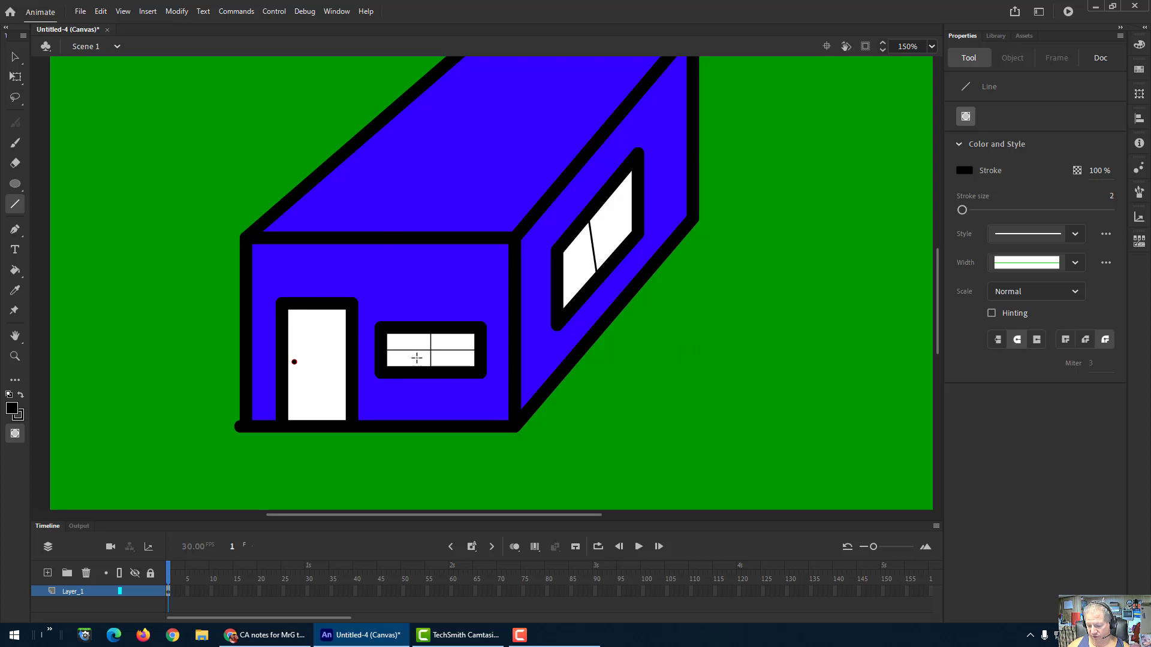
key("ctrl+minus")
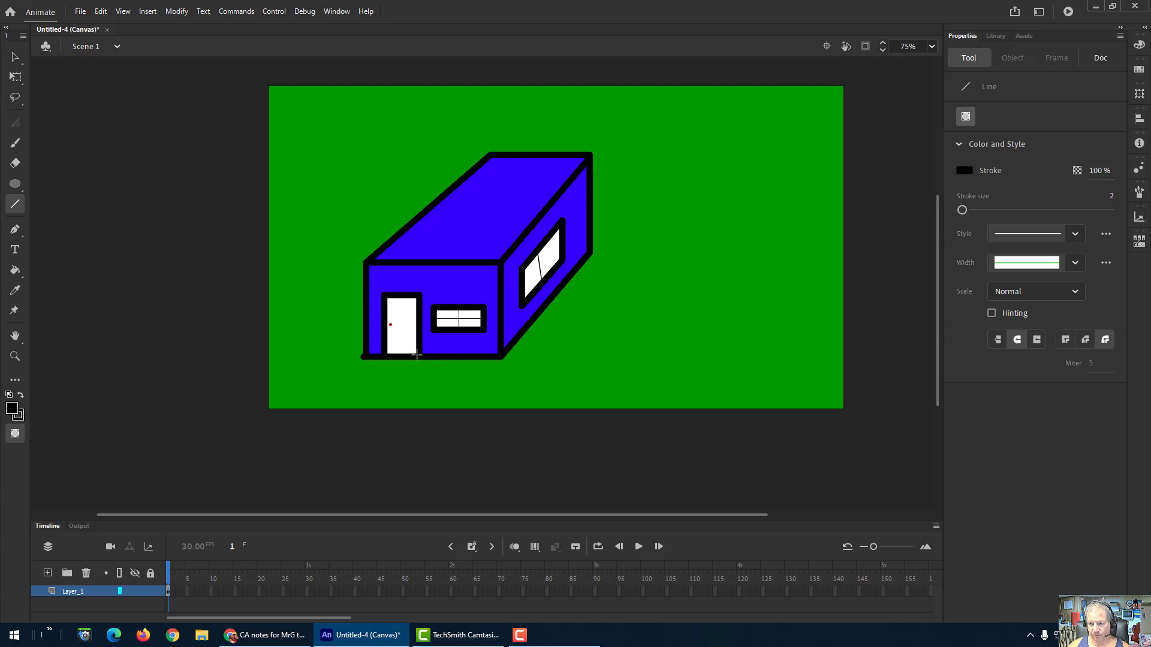